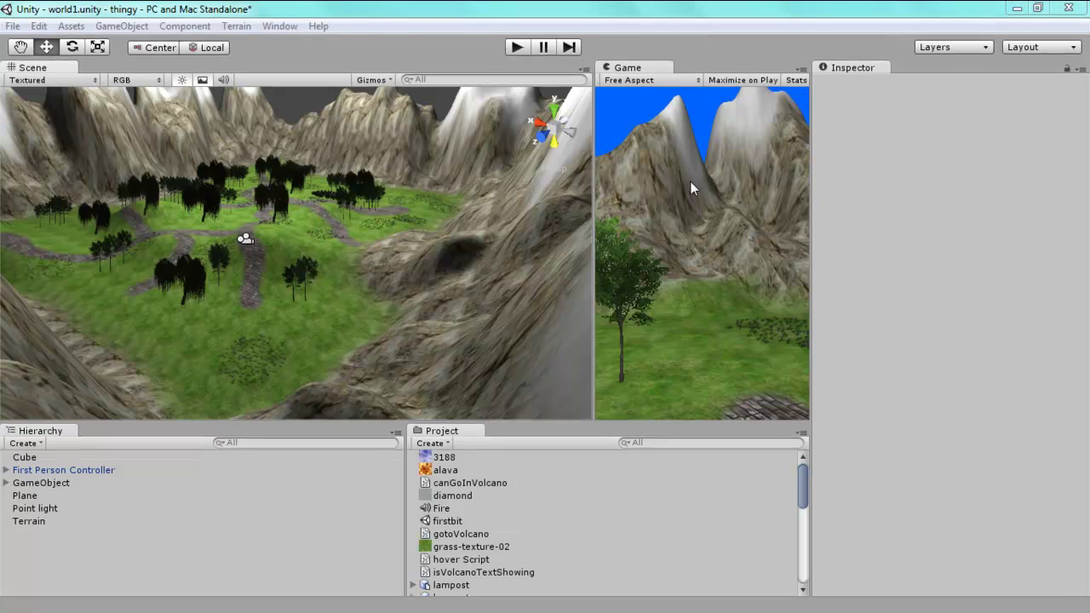
- Orbit around the terrain in the Scene view and widen the Game view for a preview
drag(594, 203, 647, 238)
alt+drag(348, 224, 170, 136)
drag(649, 175, 160, 175)
- Play-test the world1 scene by walking through the terrain, stop it, and make the Scene view wide again
click(515, 49)
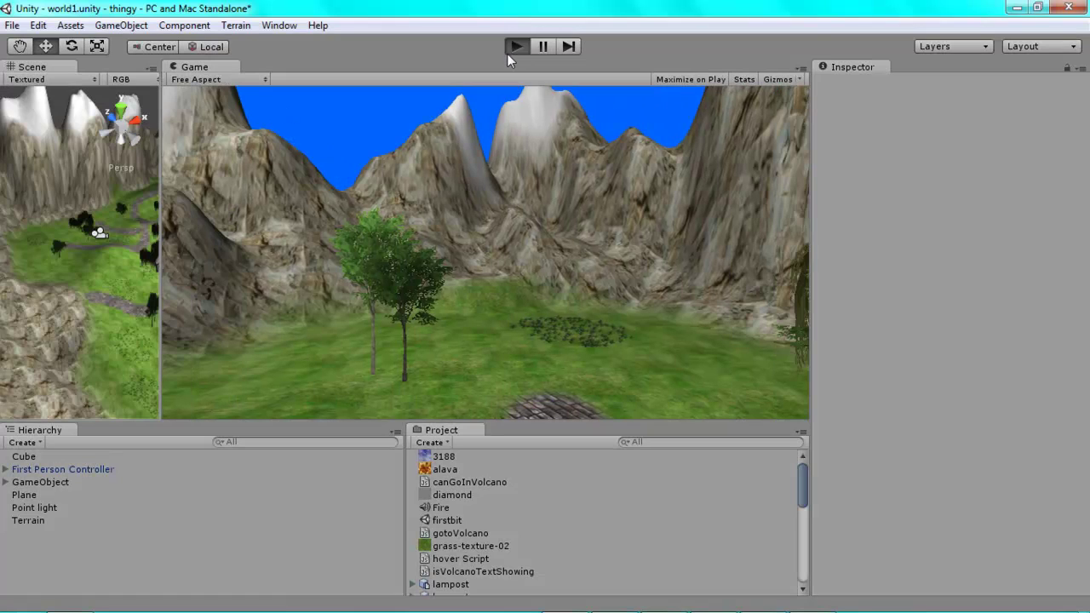
key(w)
key(w)
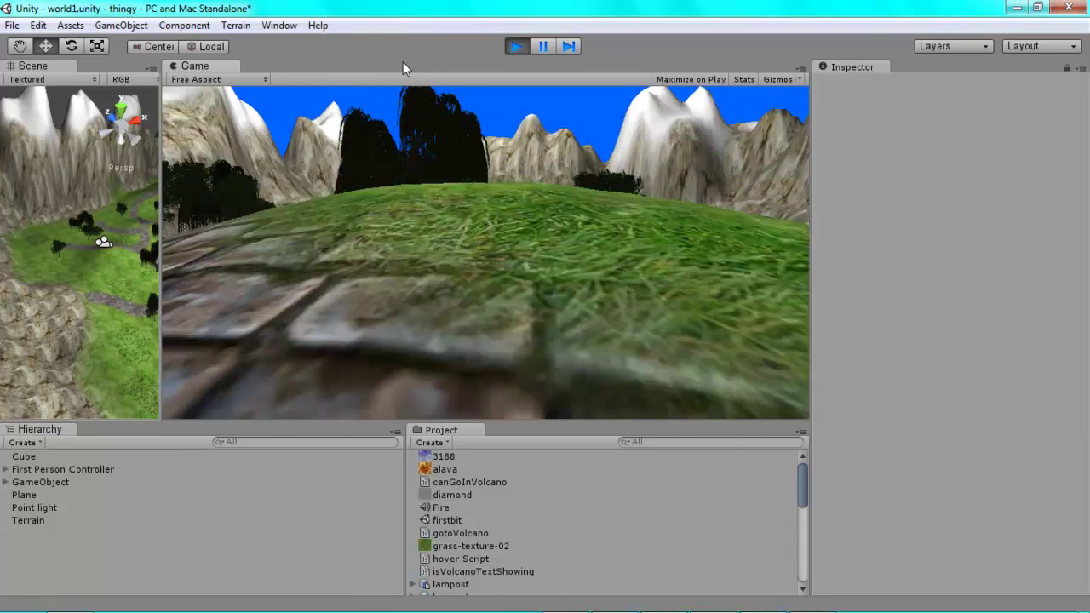
key(w)
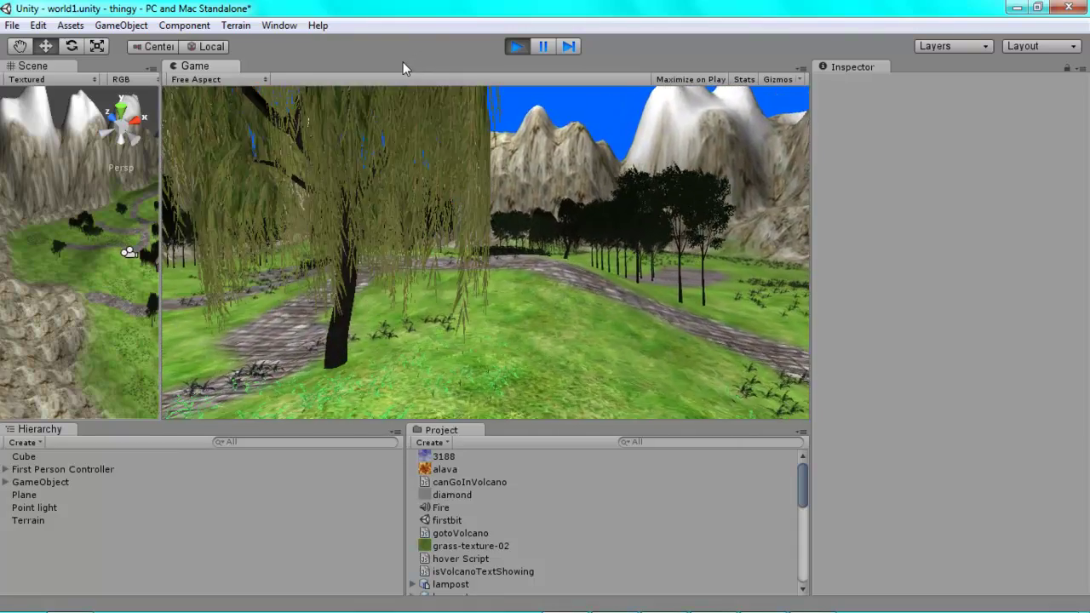
key(w)
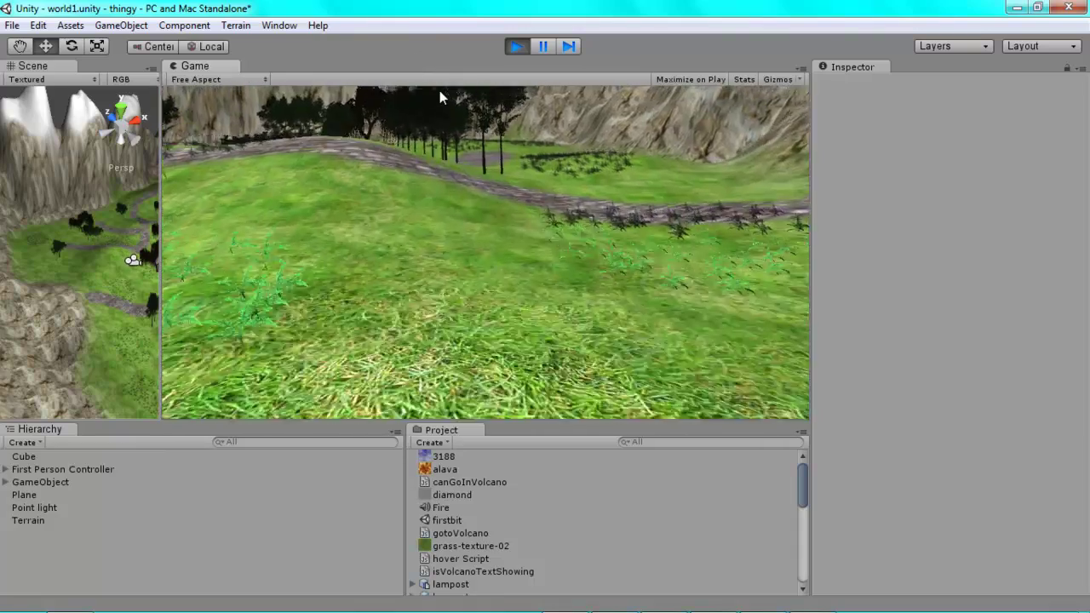
key(w)
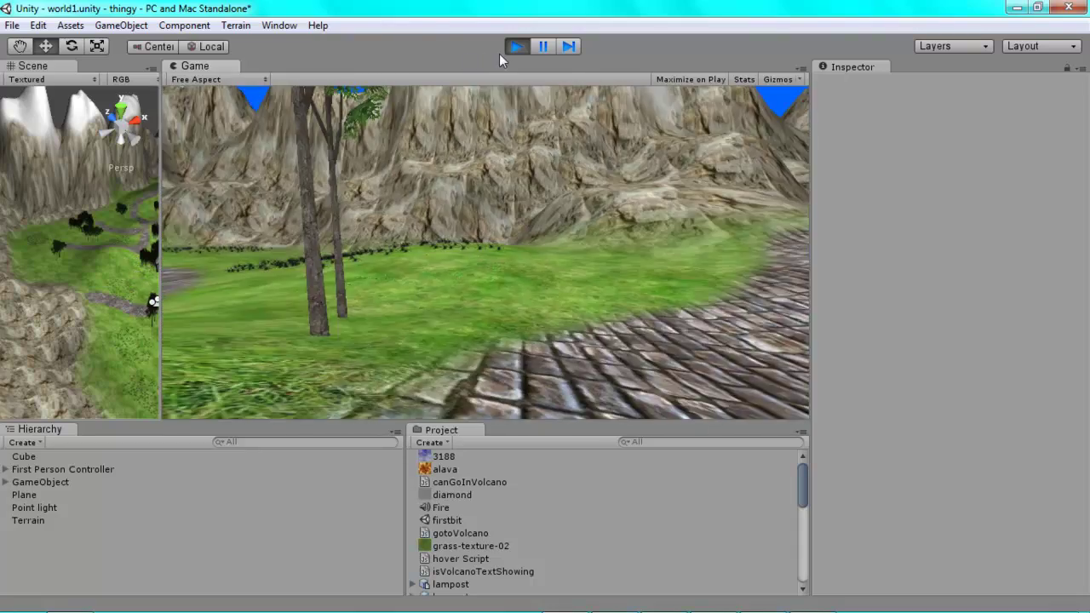
click(511, 50)
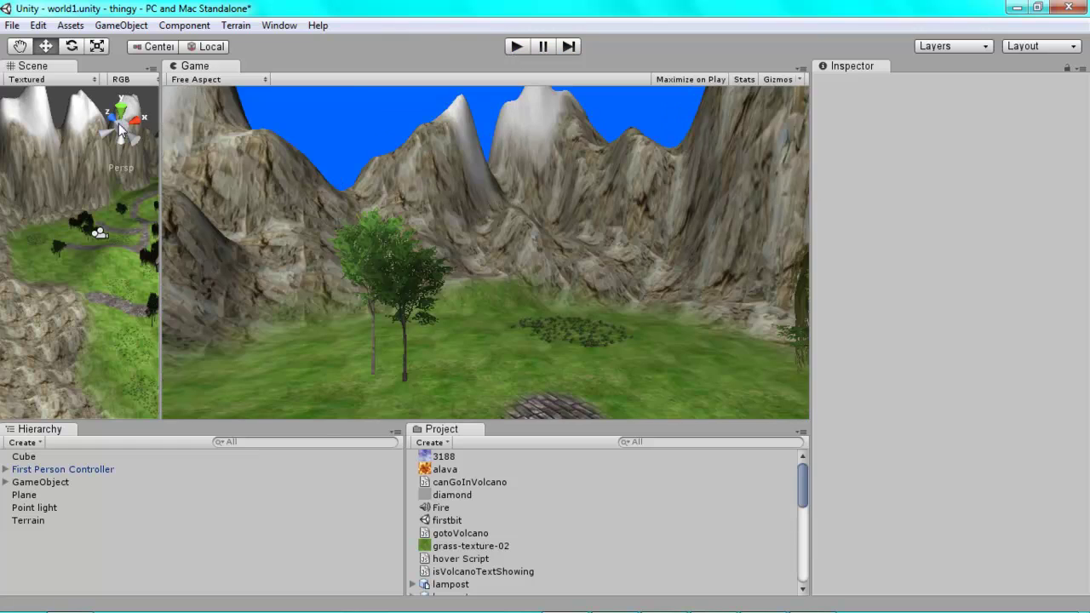
drag(161, 104, 647, 107)
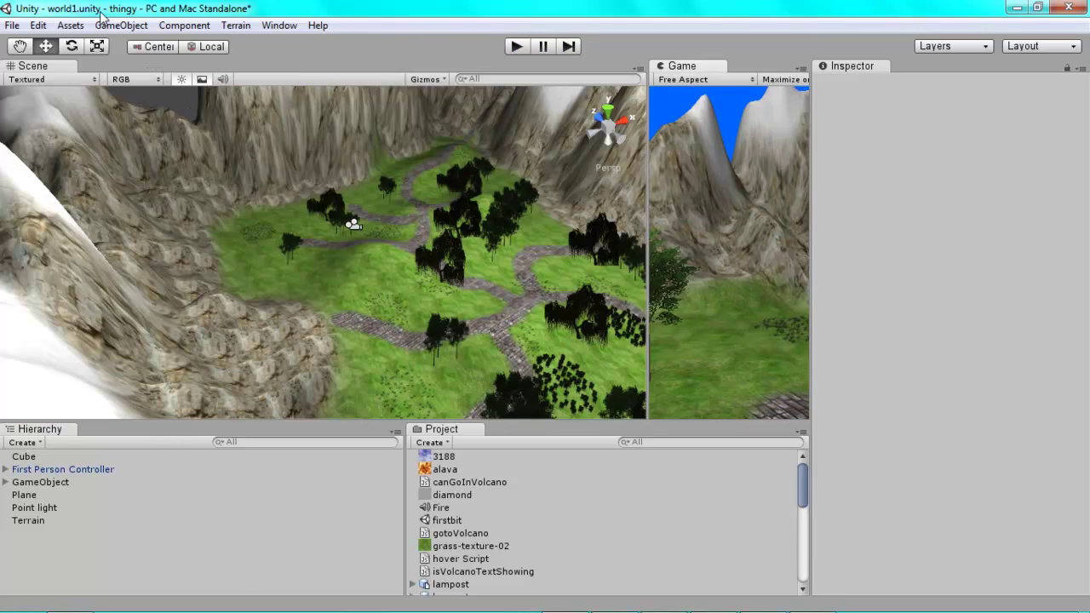
- Open the recent project "tutorial proj", discarding the unsaved changes to the world1 scene
click(13, 26)
click(59, 145)
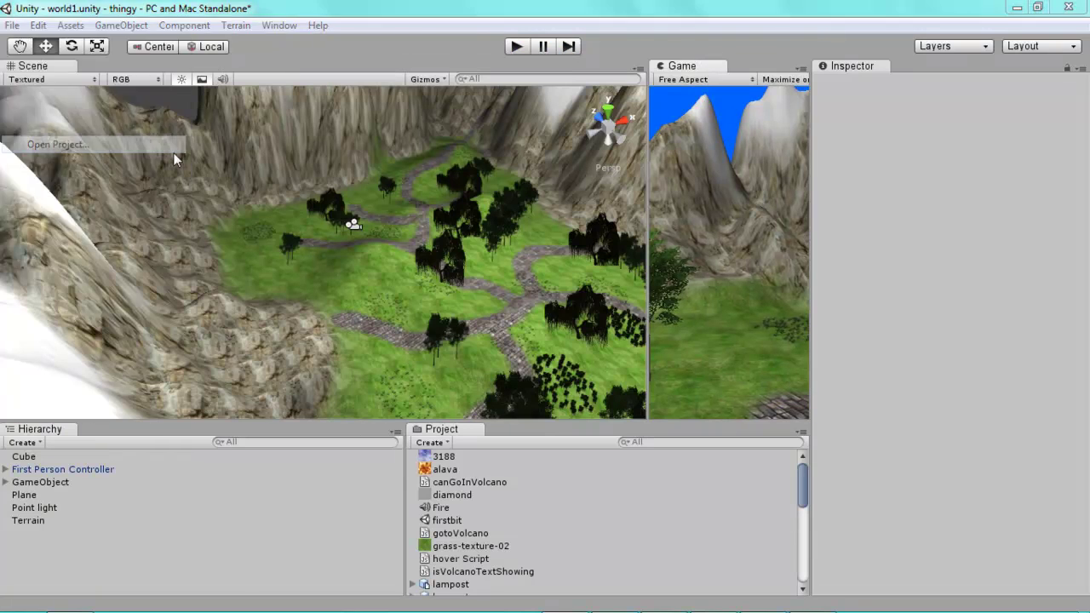
click(472, 253)
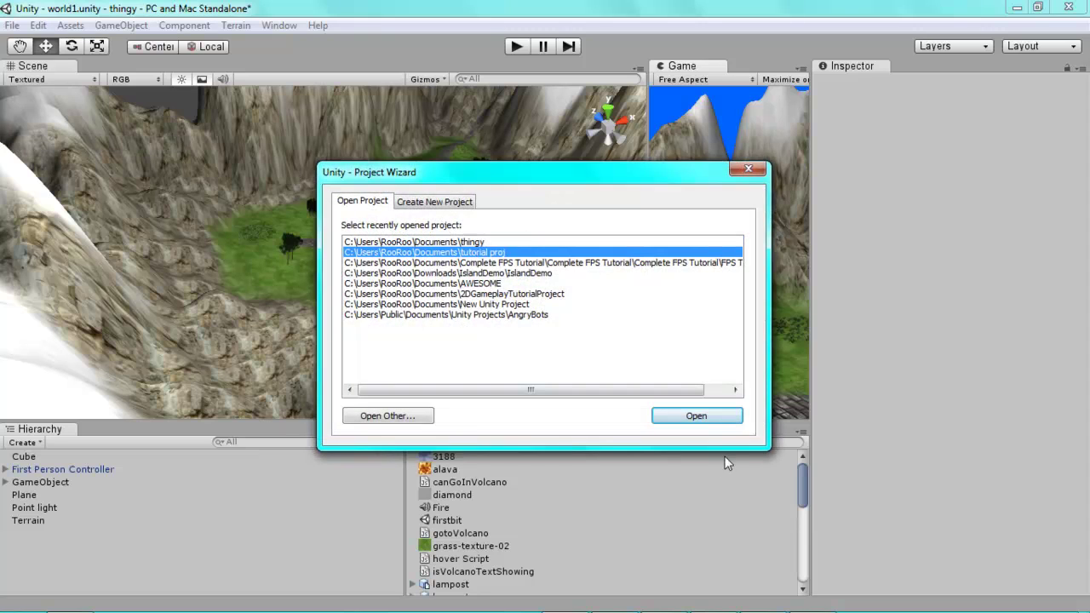
click(697, 416)
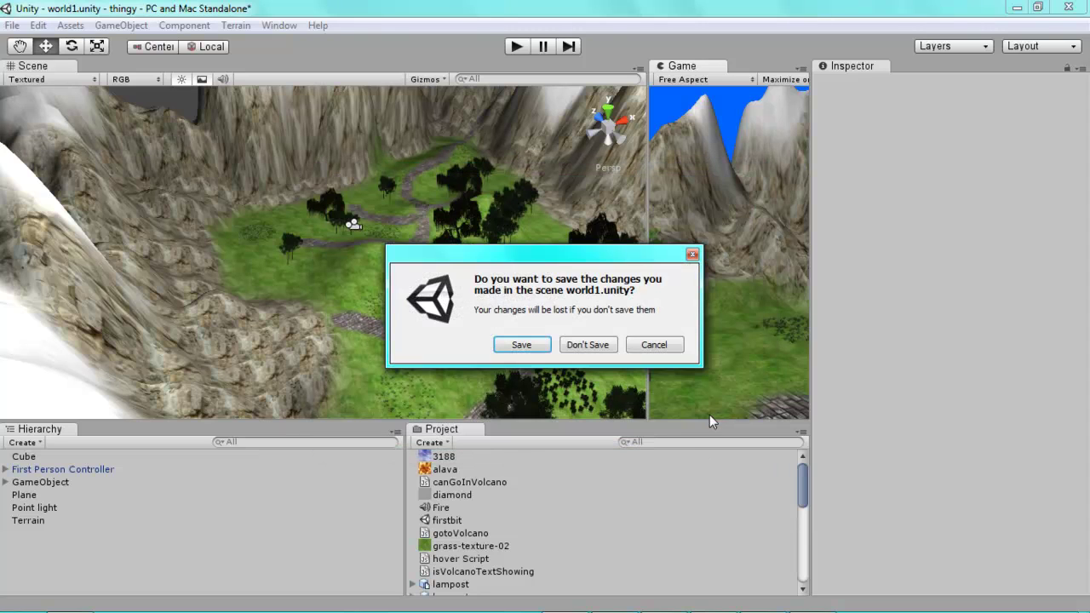
click(573, 350)
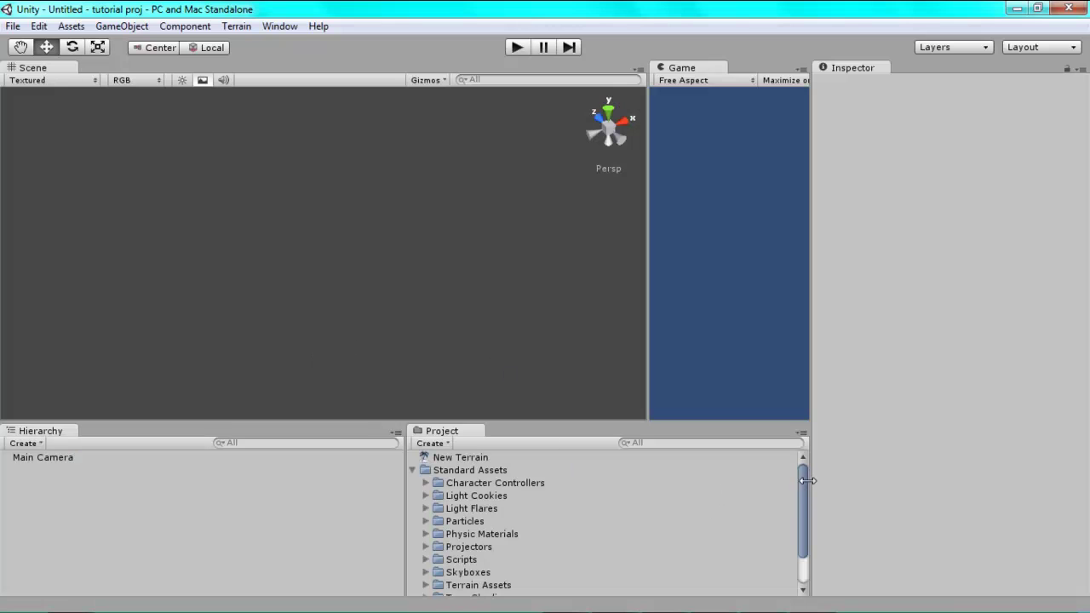
- Look through the project's Standard Assets folders and the list of packages available for import
mouse_move(803, 482)
mouse_down()
mouse_move(800, 511)
mouse_move(793, 478)
mouse_move(808, 536)
mouse_move(793, 481)
mouse_up()
click(541, 483)
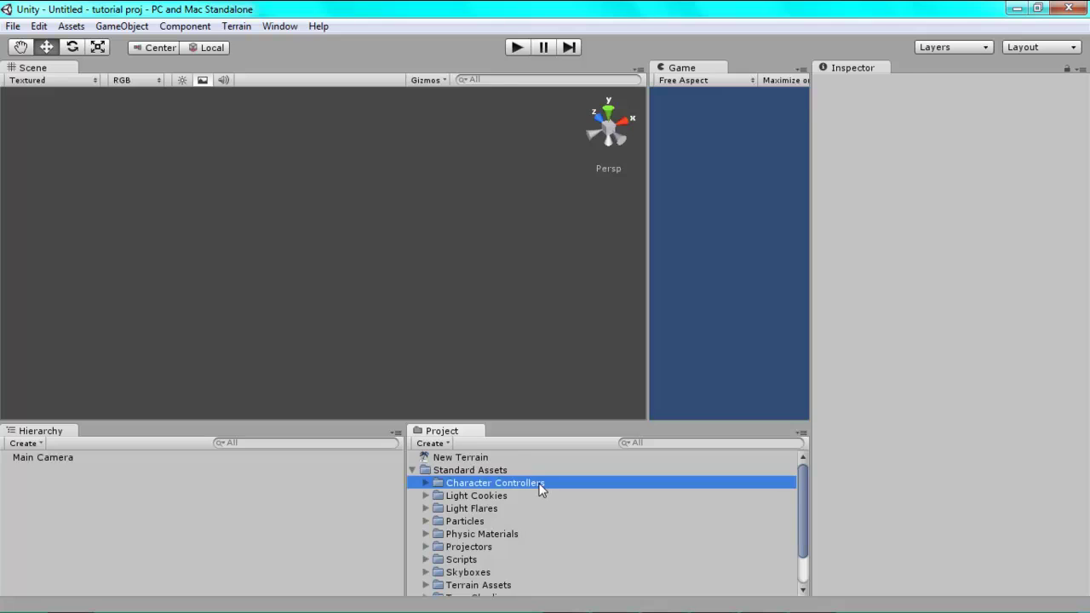
drag(800, 486, 794, 462)
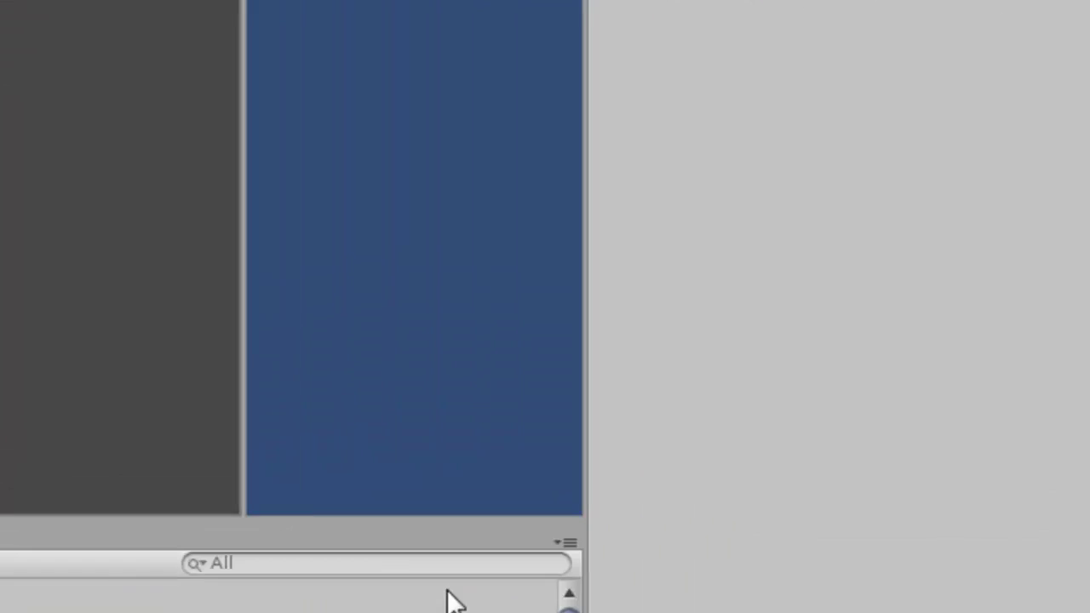
right_click(456, 600)
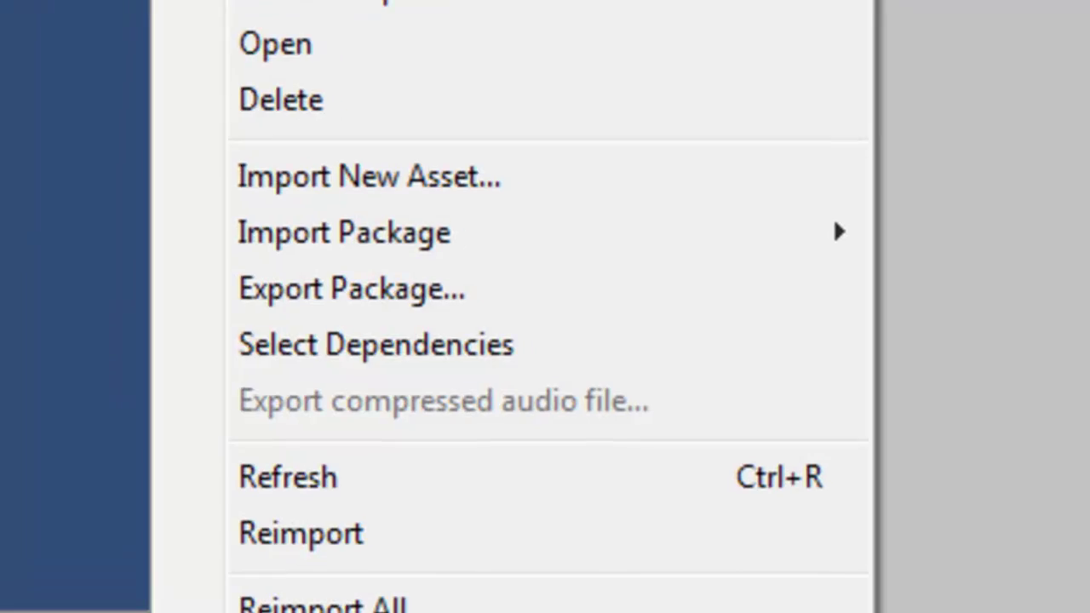
mouse_move(755, 182)
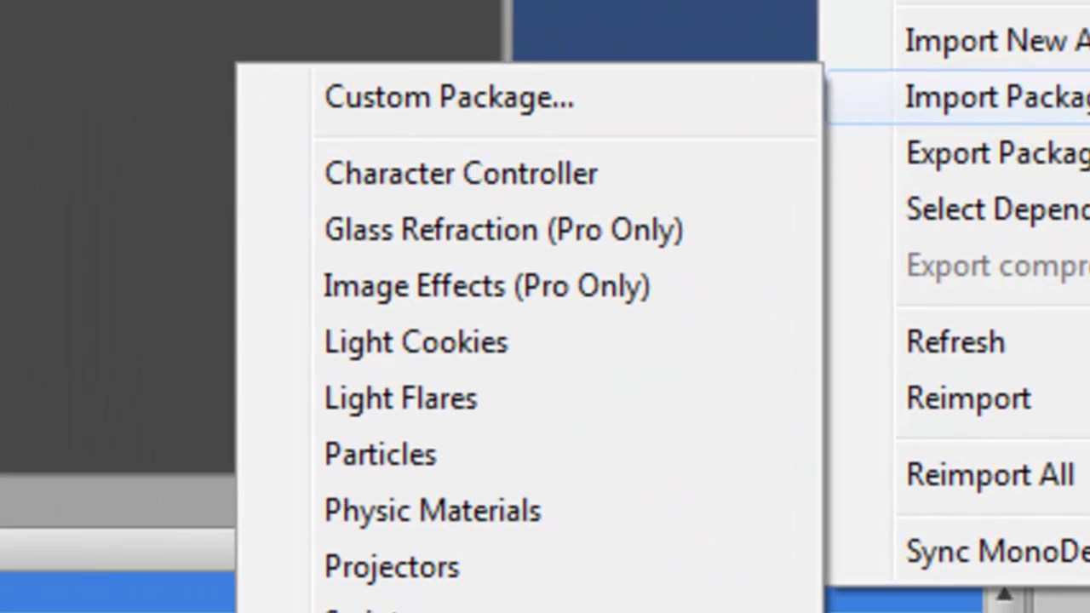
key(Escape)
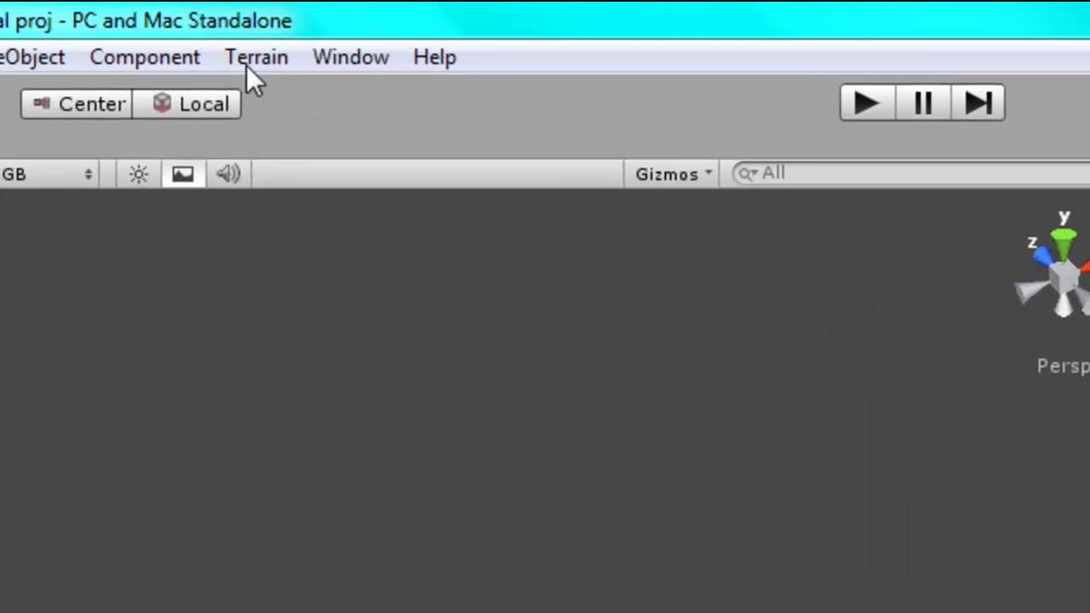
- Create a new terrain in the empty scene
click(236, 25)
click(253, 46)
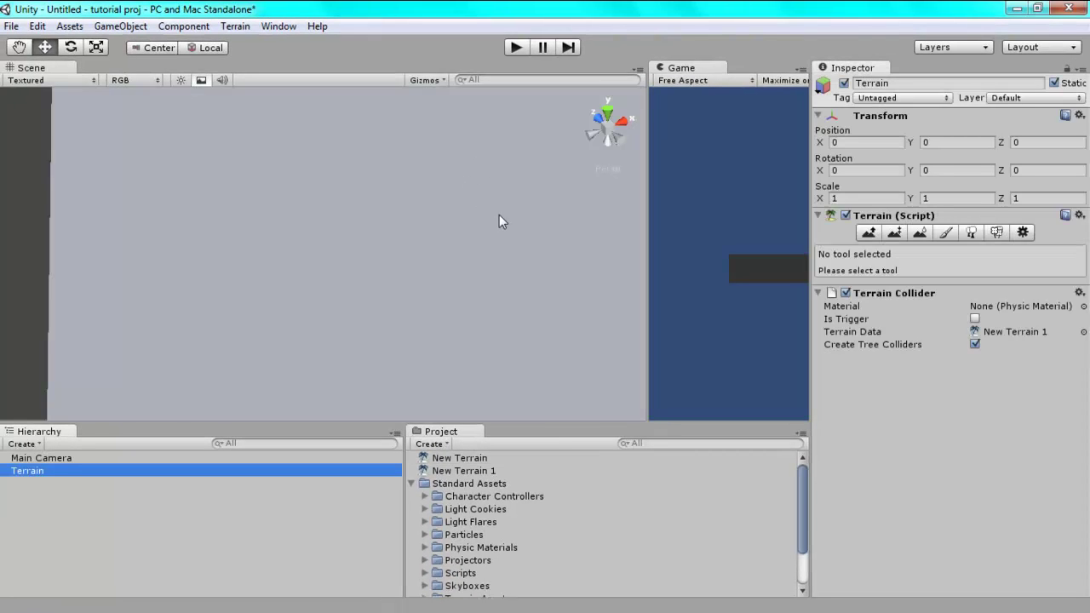
key(f)
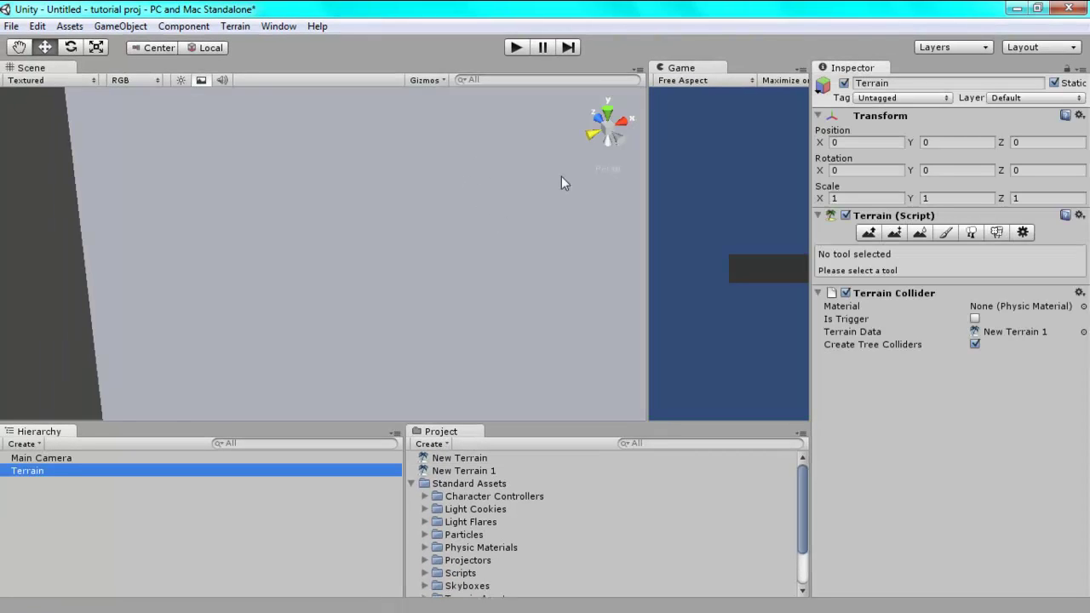
alt+drag(153, 318, 225, 267)
alt+drag(449, 134, 485, 153)
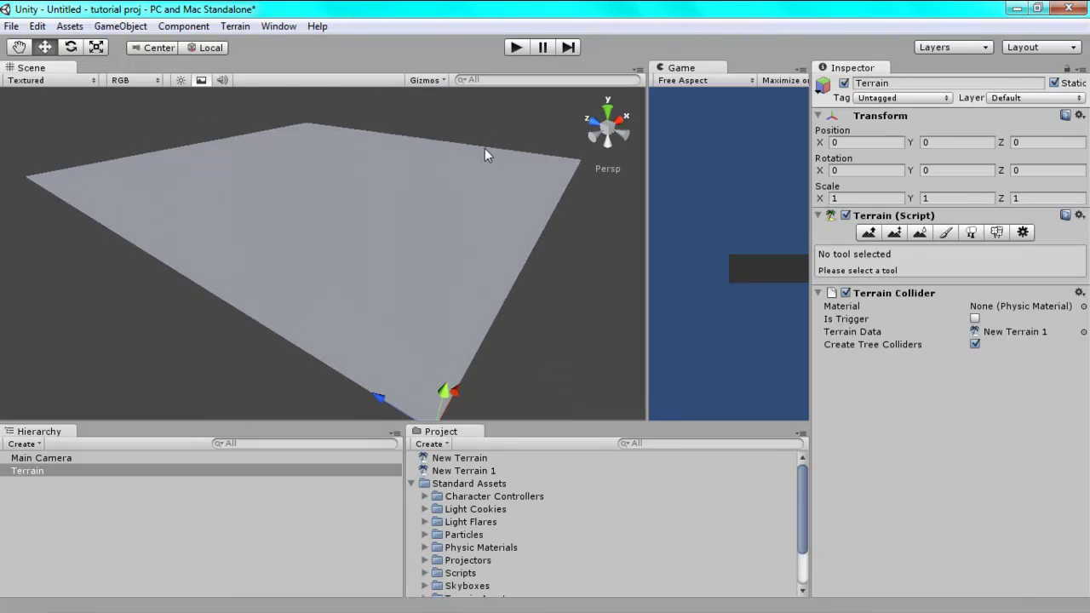
- Set the terrain's width and length to 600 each in its resolution settings
click(236, 28)
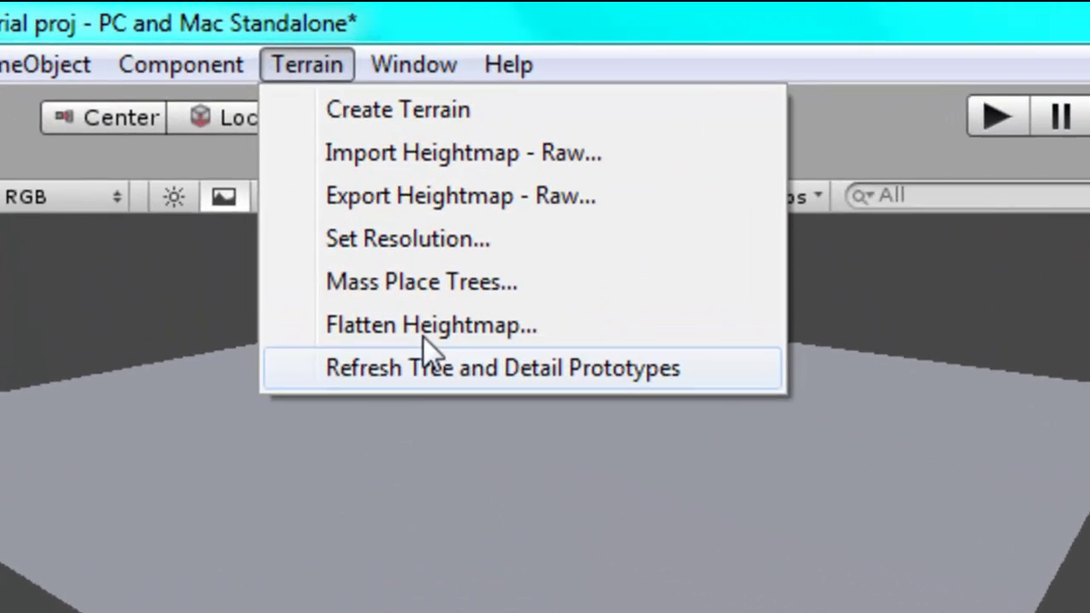
click(294, 99)
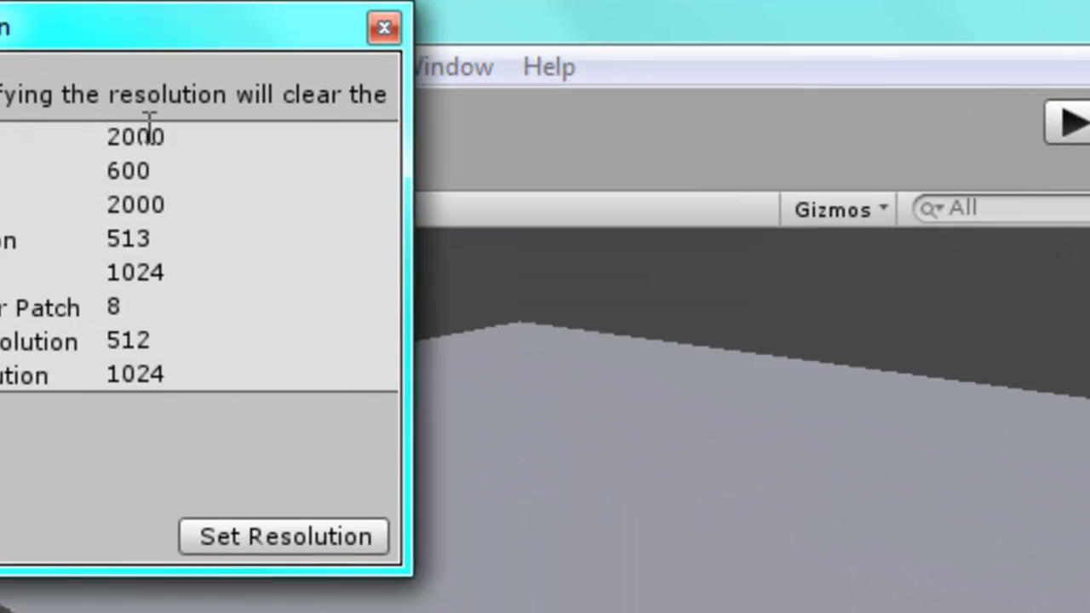
click(150, 126)
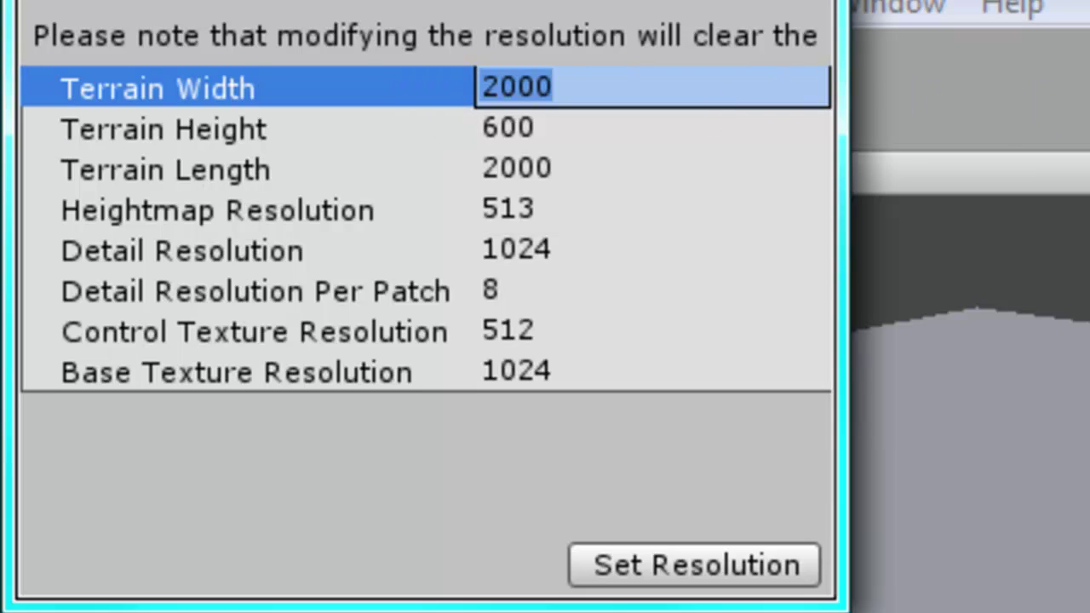
text(600)
click(642, 177)
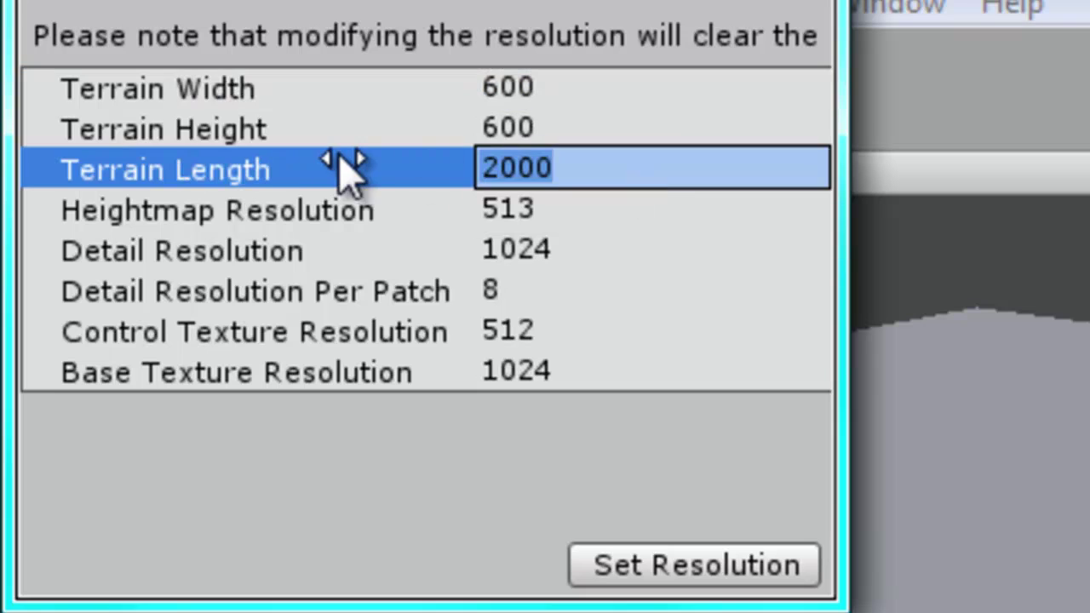
text(600)
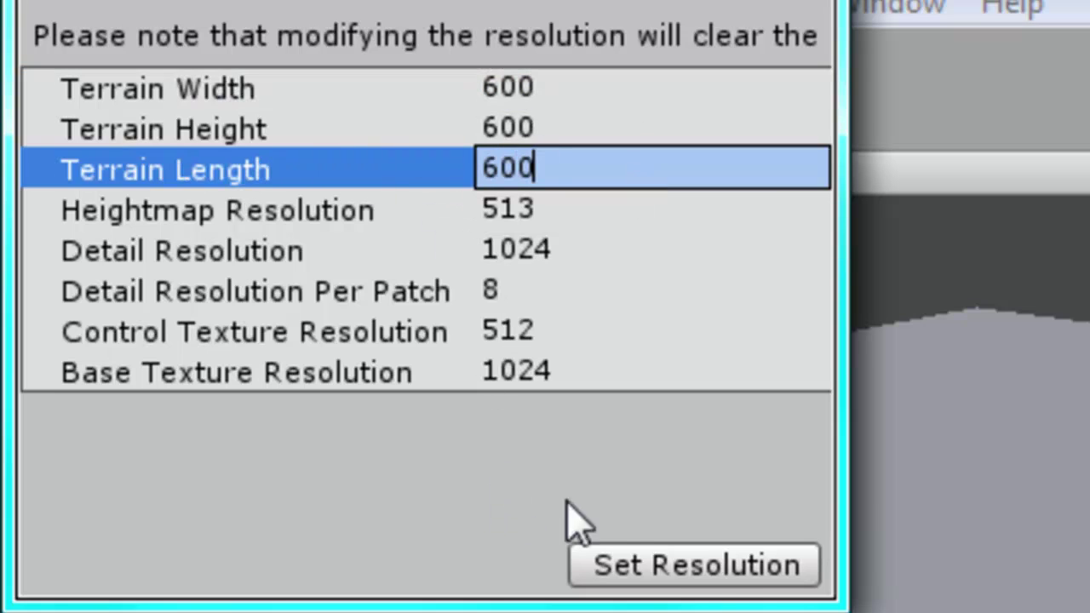
click(701, 582)
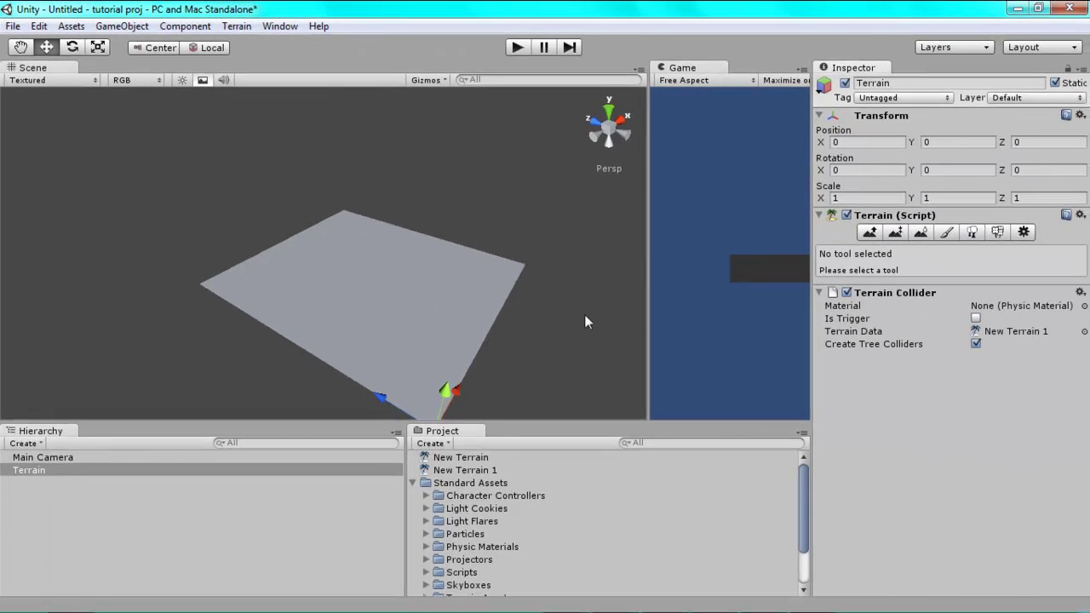
alt+drag(576, 333, 369, 403)
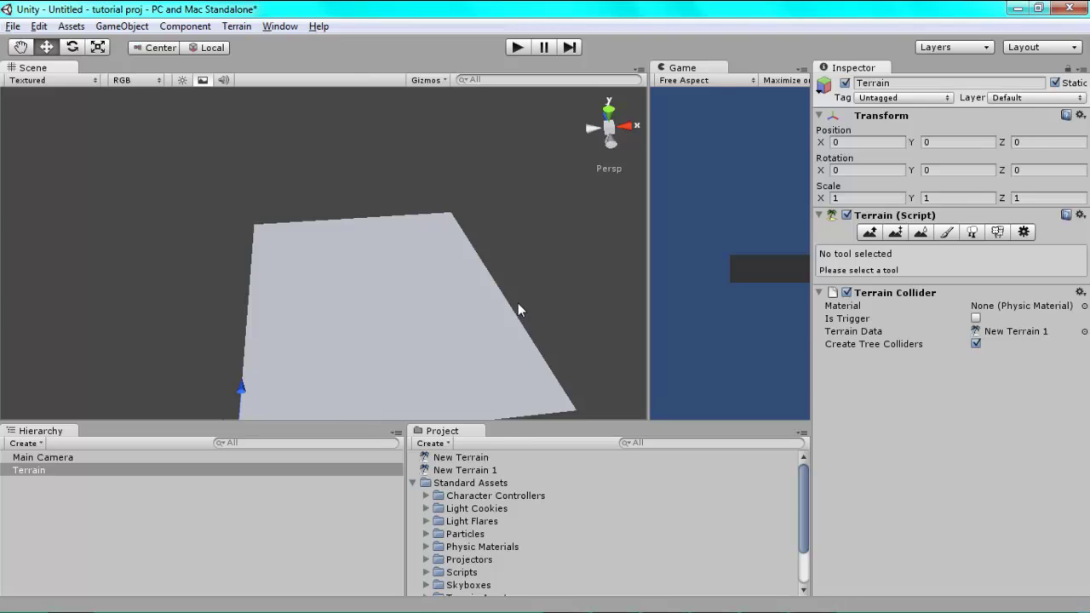
scroll(518, 303, down, 4)
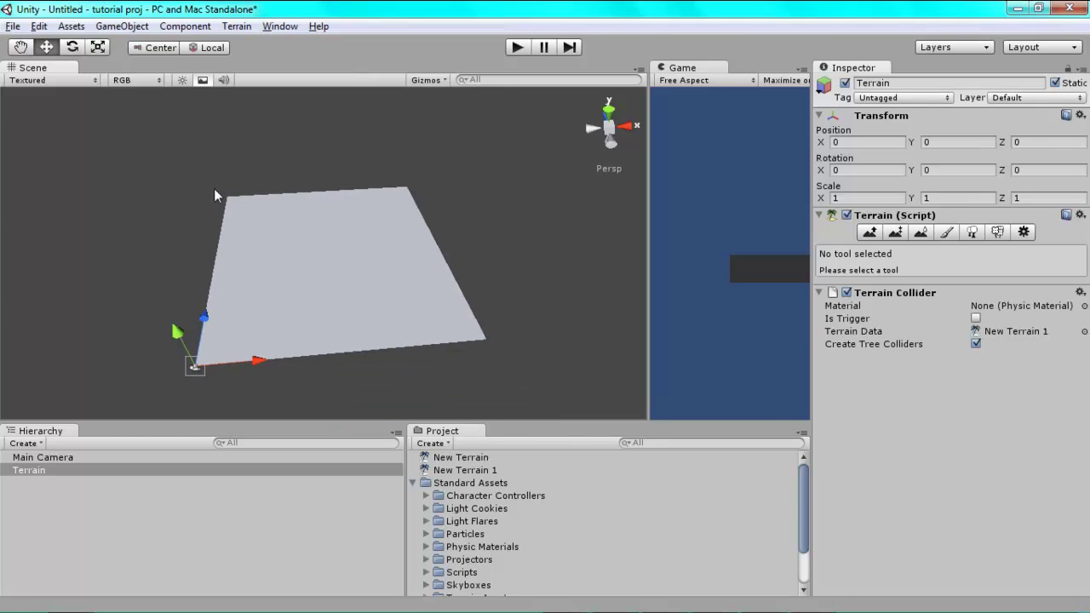
click(217, 199)
- Switch to Windows Explorer and open the tex folder in the Documents library
click(118, 601)
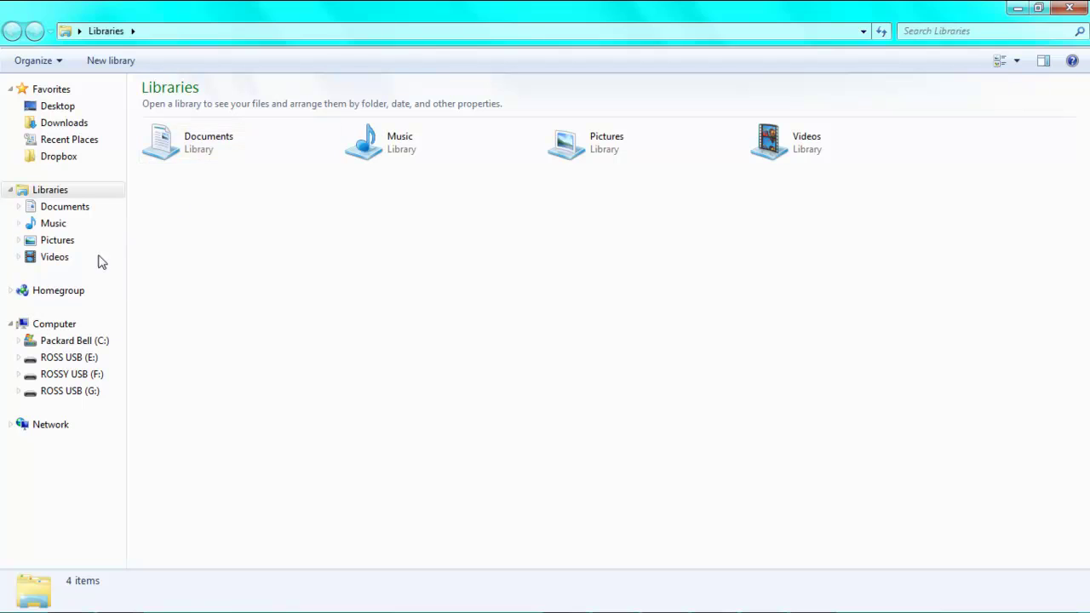
click(191, 144)
double_click(191, 145)
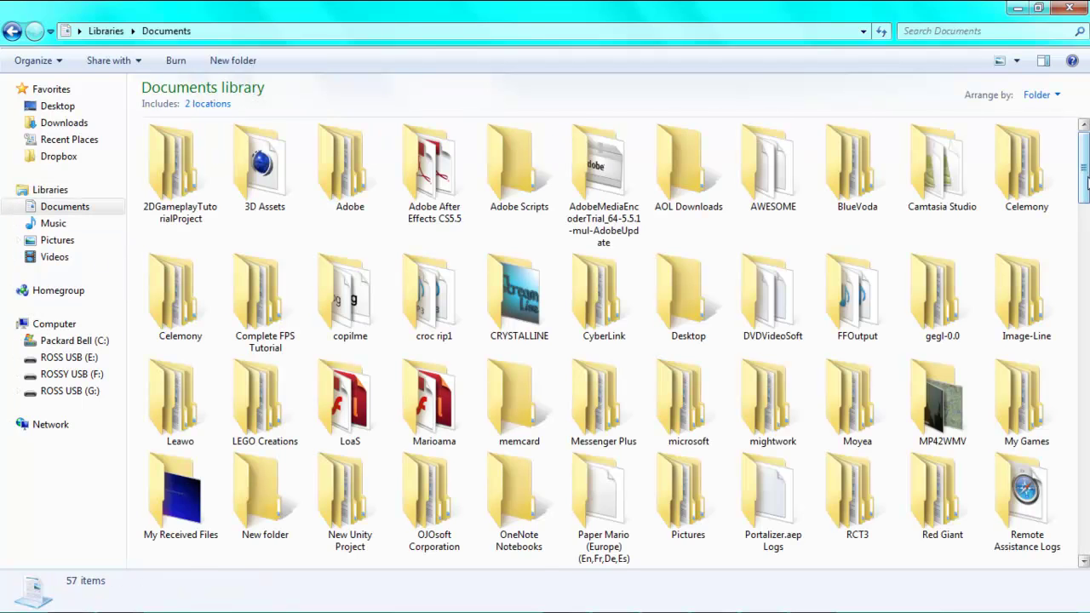
scroll(937, 200, down, 2)
scroll(937, 205, down, 10)
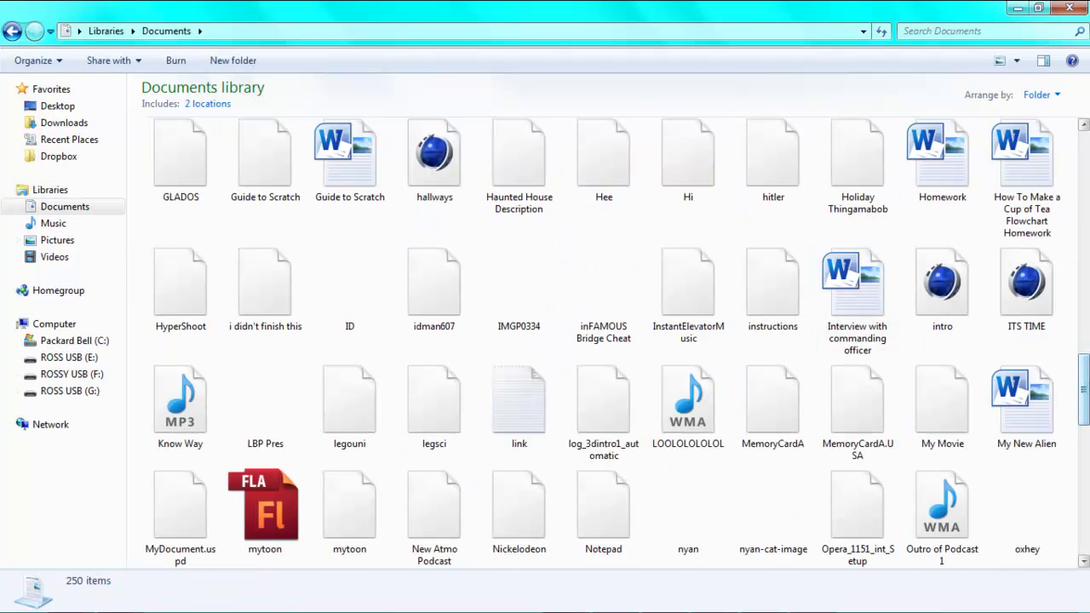
drag(1086, 387, 1086, 198)
double_click(689, 349)
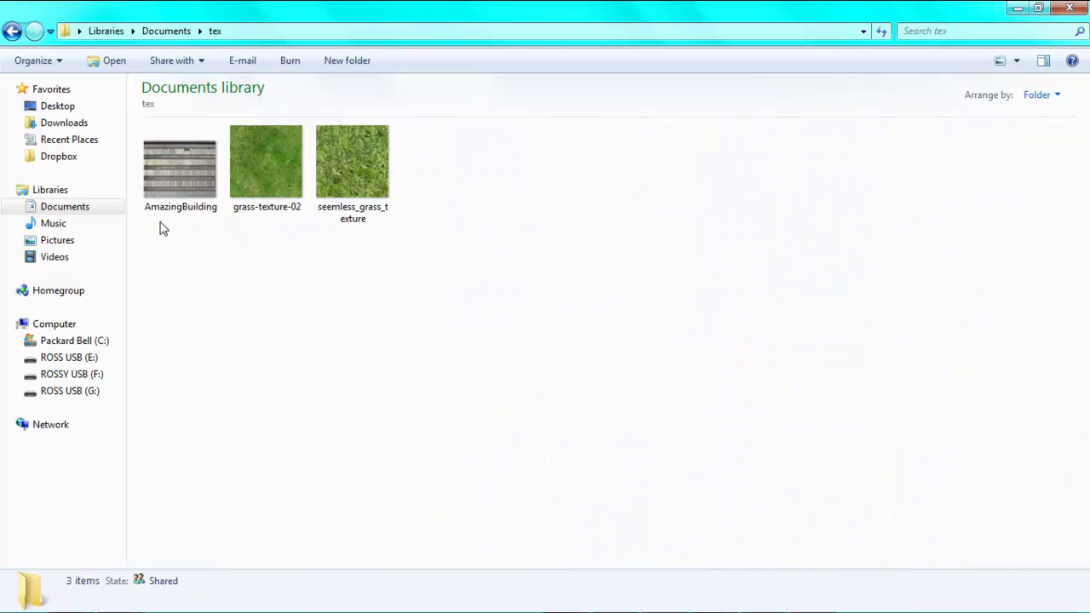
- Copy the seemless_grass_texture image from the tex folder
click(336, 170)
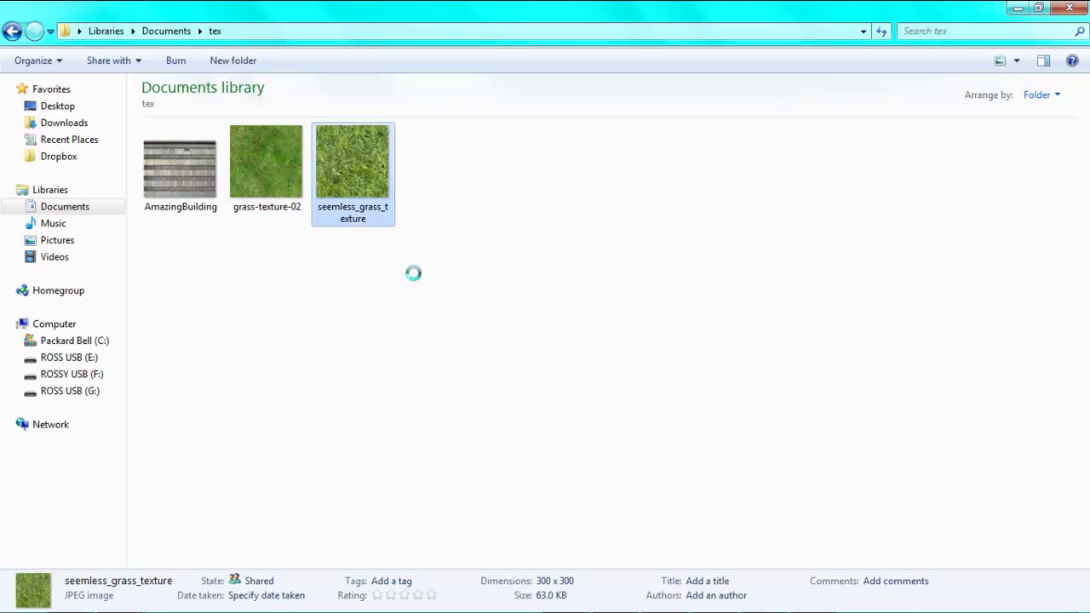
right_click(338, 175)
click(371, 497)
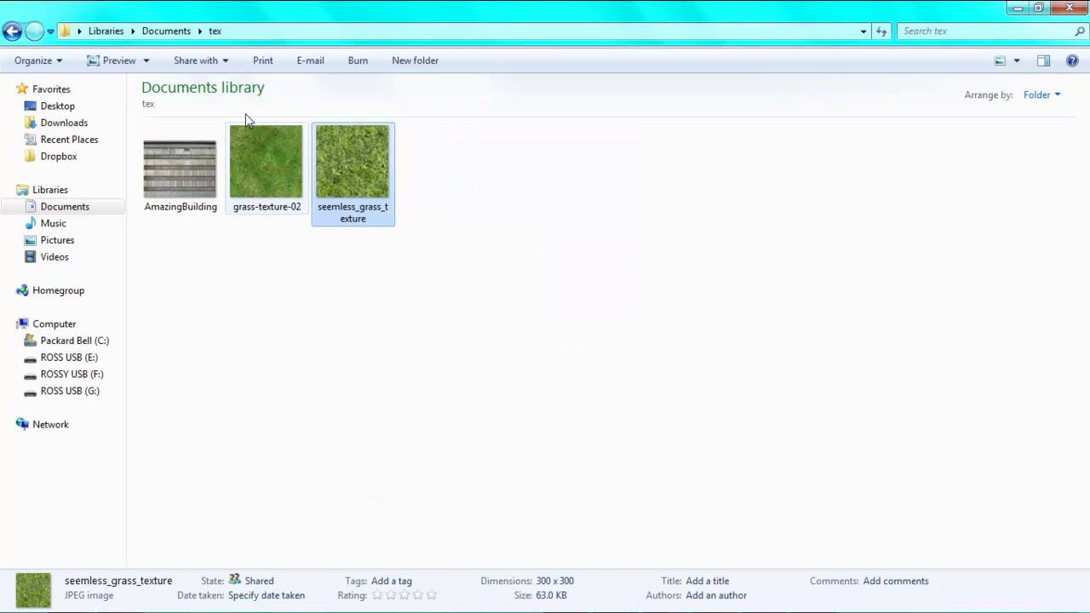
- Paste the copied grass texture into the Assets folder of tutorial proj in the Documents library
click(166, 30)
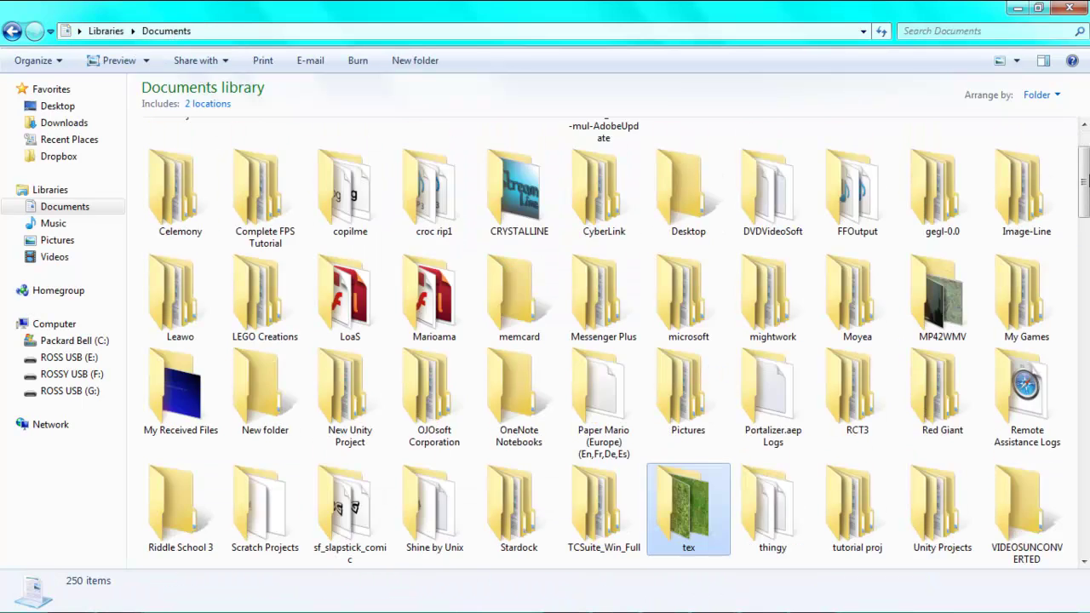
drag(1086, 181, 1075, 226)
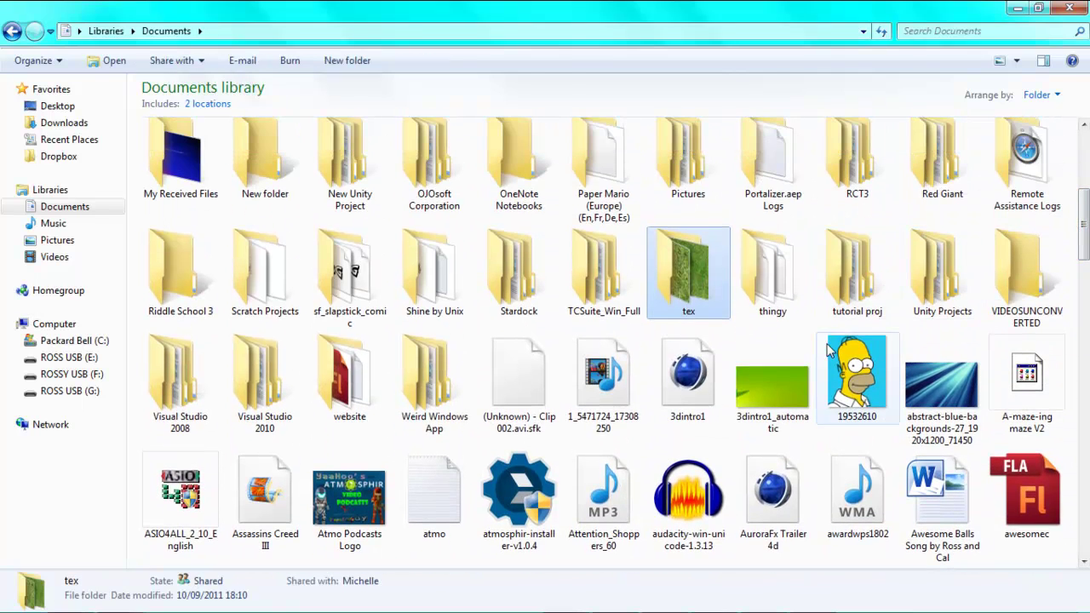
double_click(861, 297)
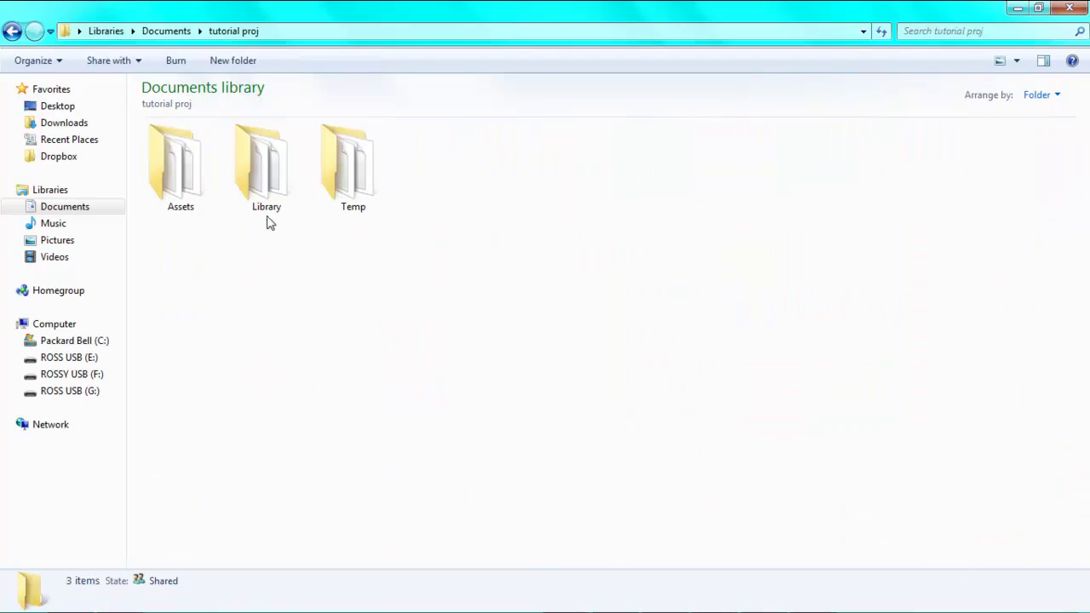
double_click(175, 167)
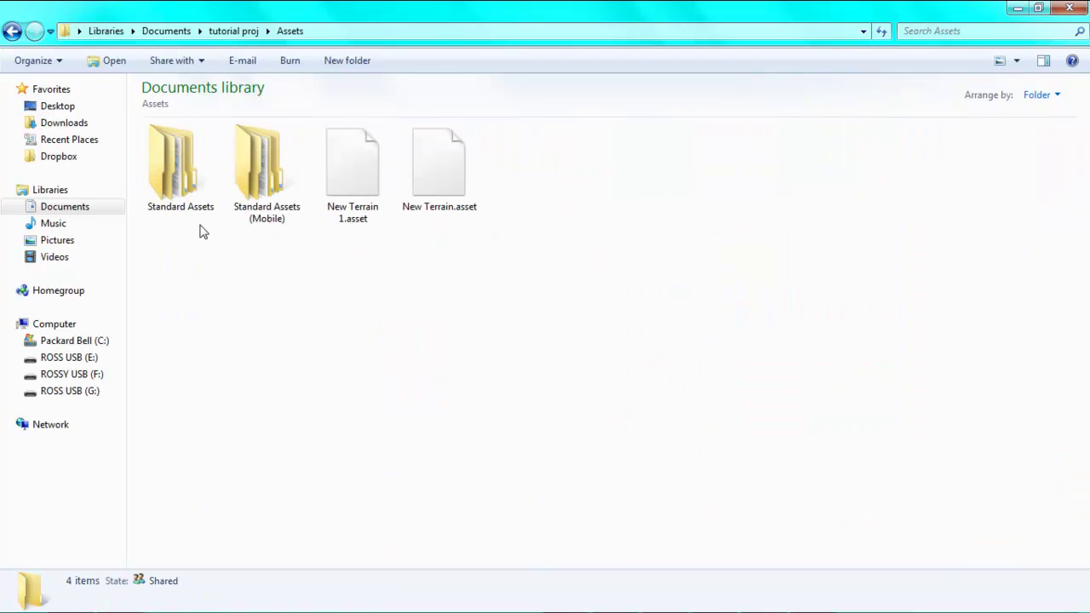
right_click(573, 271)
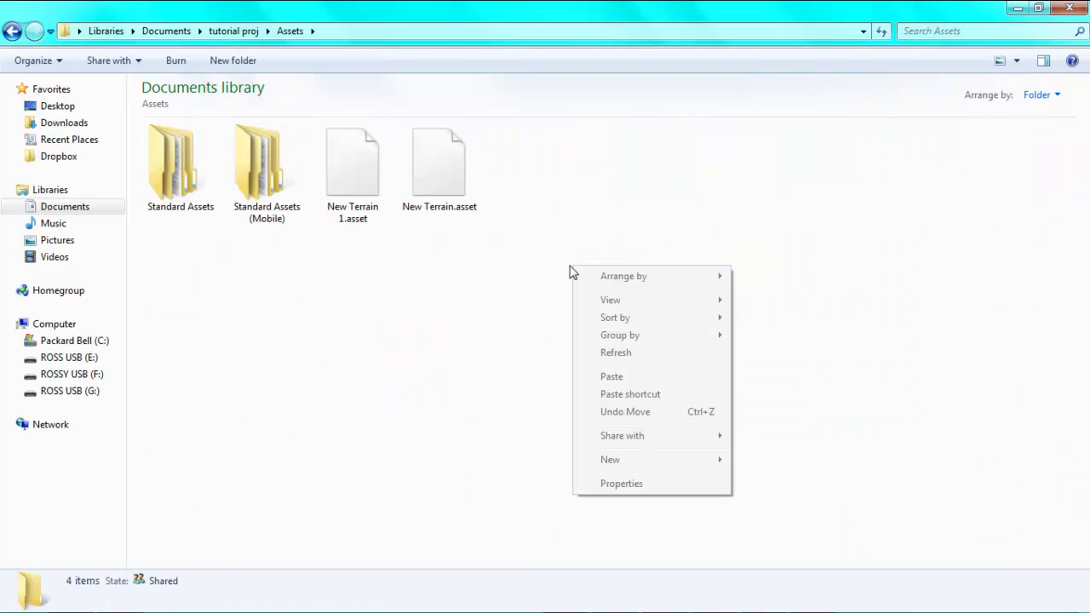
click(624, 378)
click(603, 339)
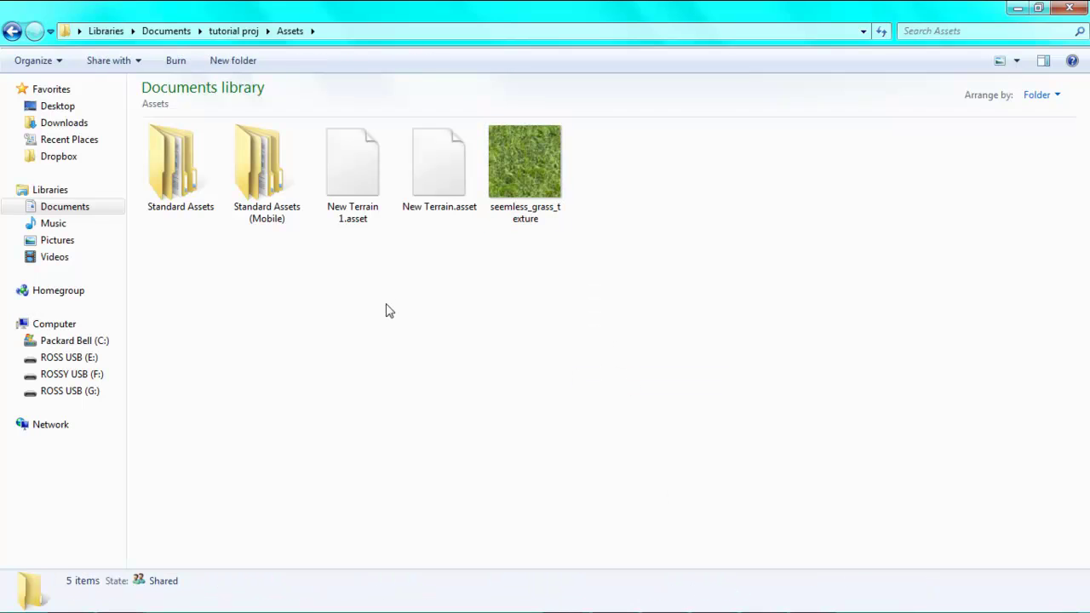
- Switch back to Unity and activate the Paint Texture tool for the Terrain object
mouse_move(735, 603)
click(564, 600)
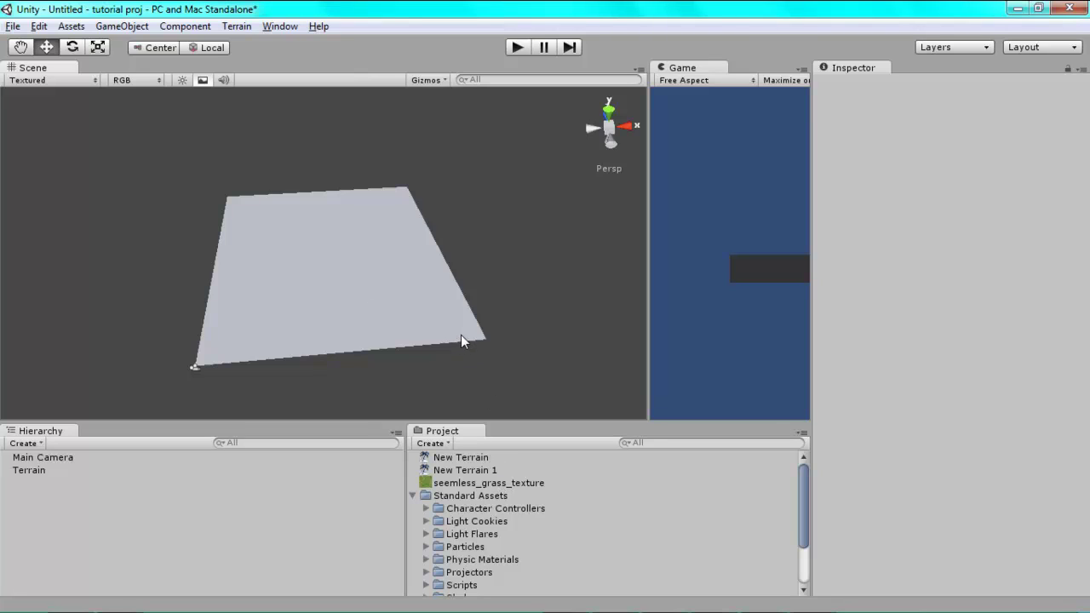
click(31, 471)
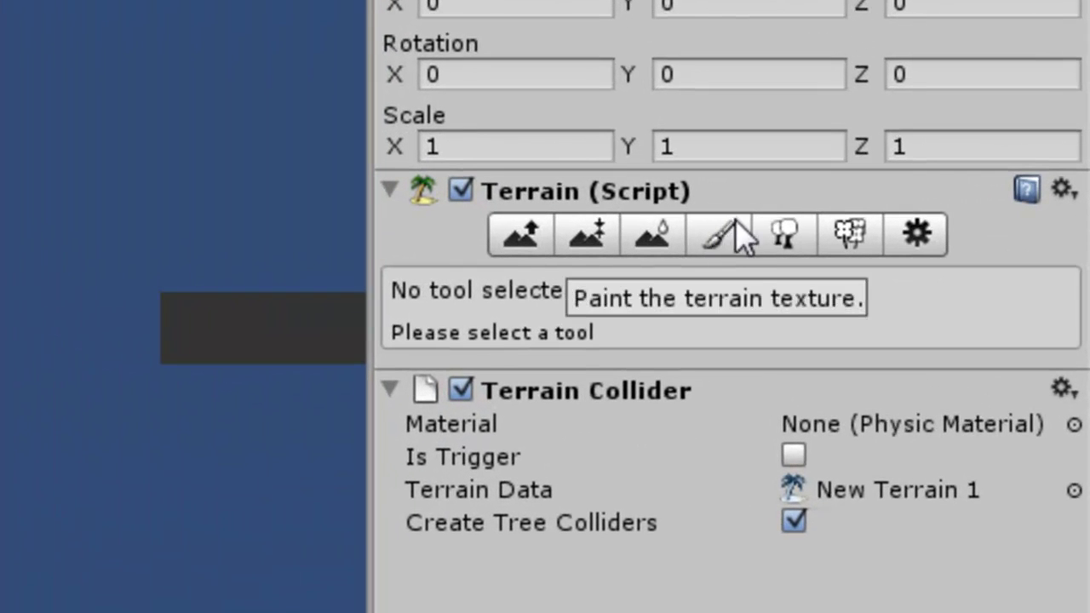
click(723, 239)
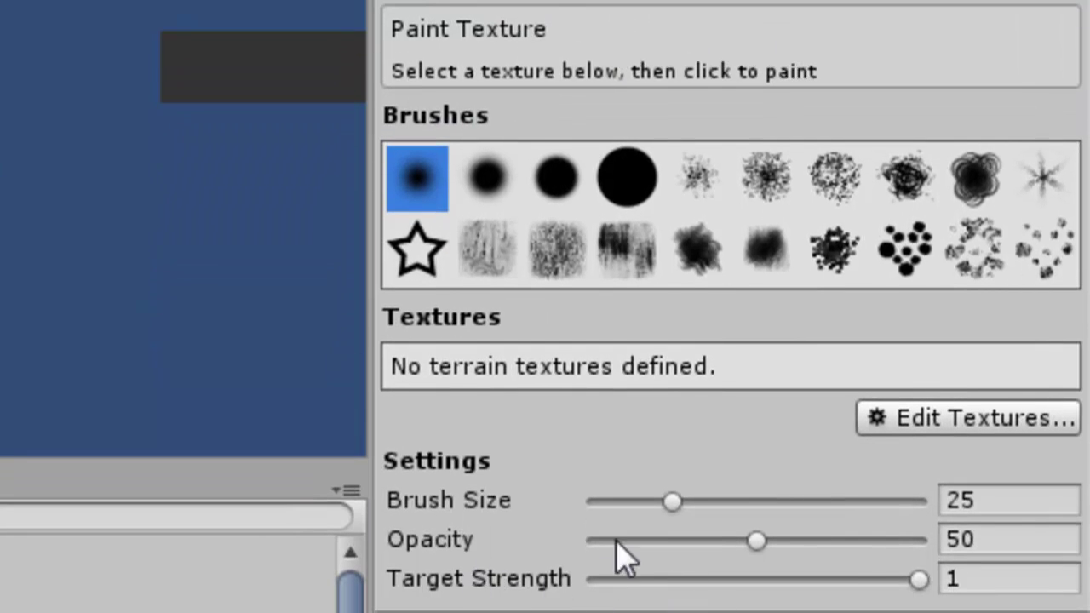
- Add seemless_grass_texture as the terrain's splat texture, keeping the tile size of 15 by 15
click(971, 419)
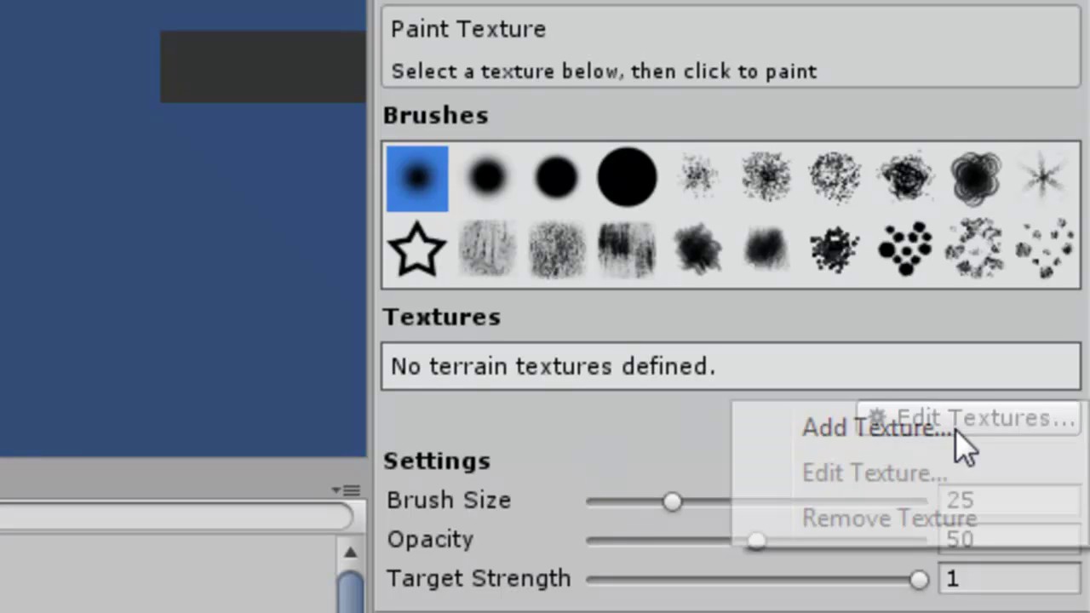
click(877, 450)
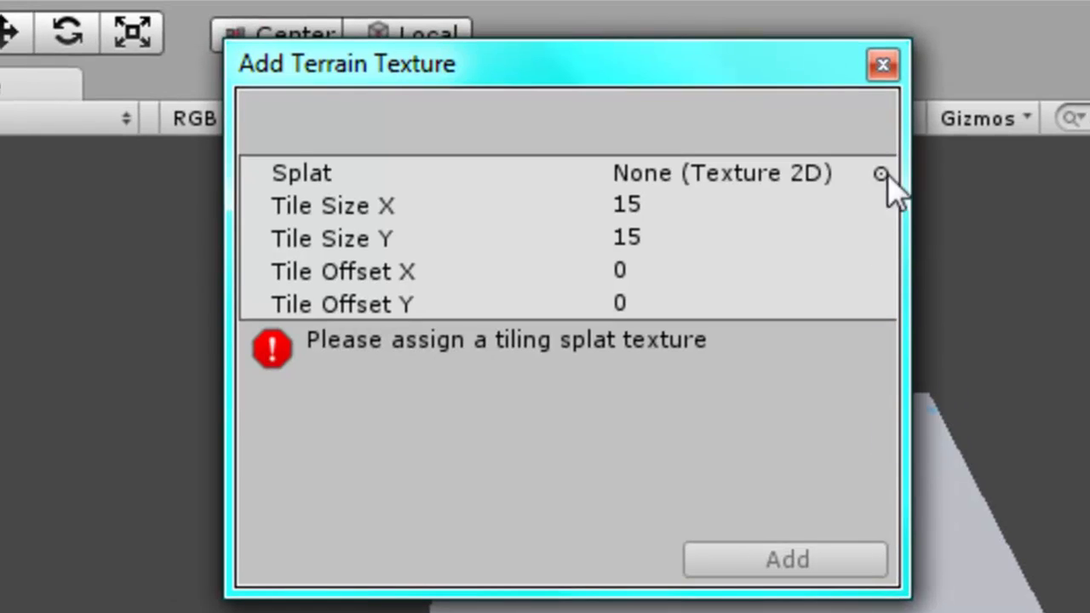
click(882, 175)
drag(778, 137, 782, 363)
click(539, 265)
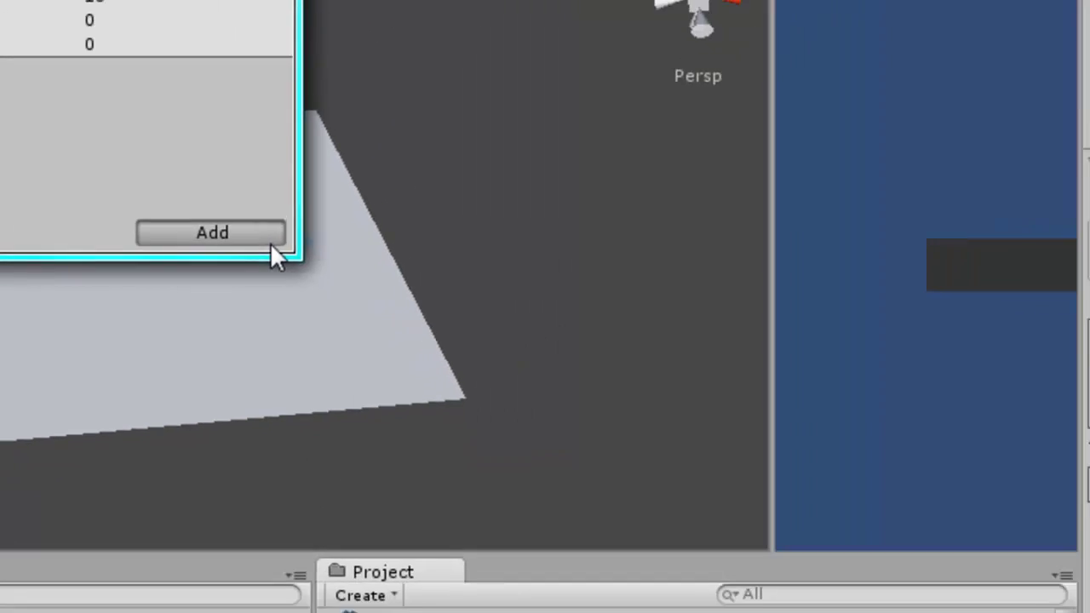
click(176, 219)
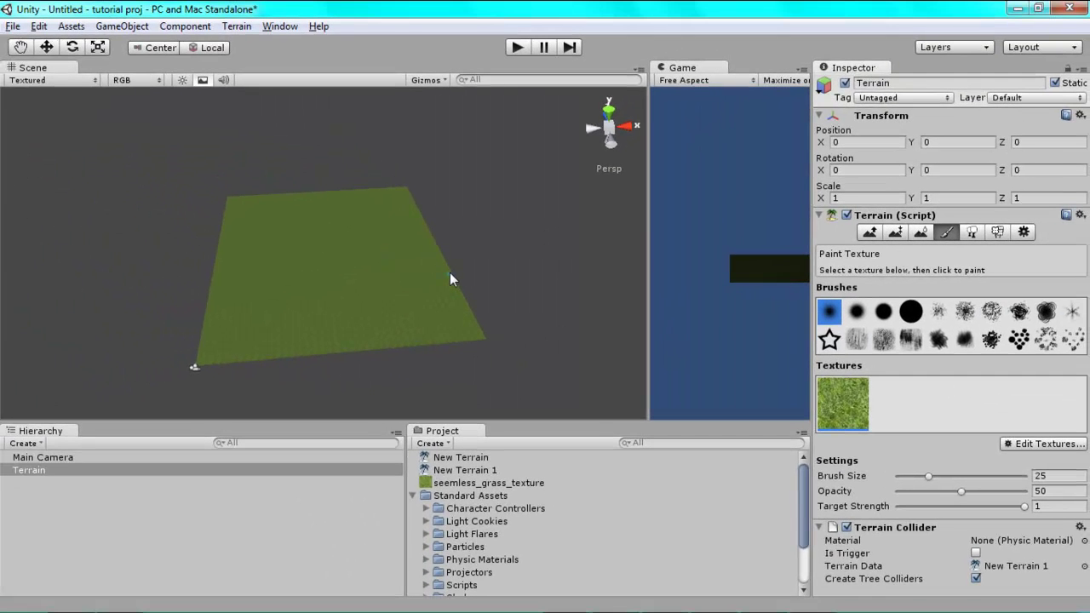
- Activate the Raise / Lower Terrain tool for the grass-covered terrain
click(20, 48)
scroll(370, 226, up, 8)
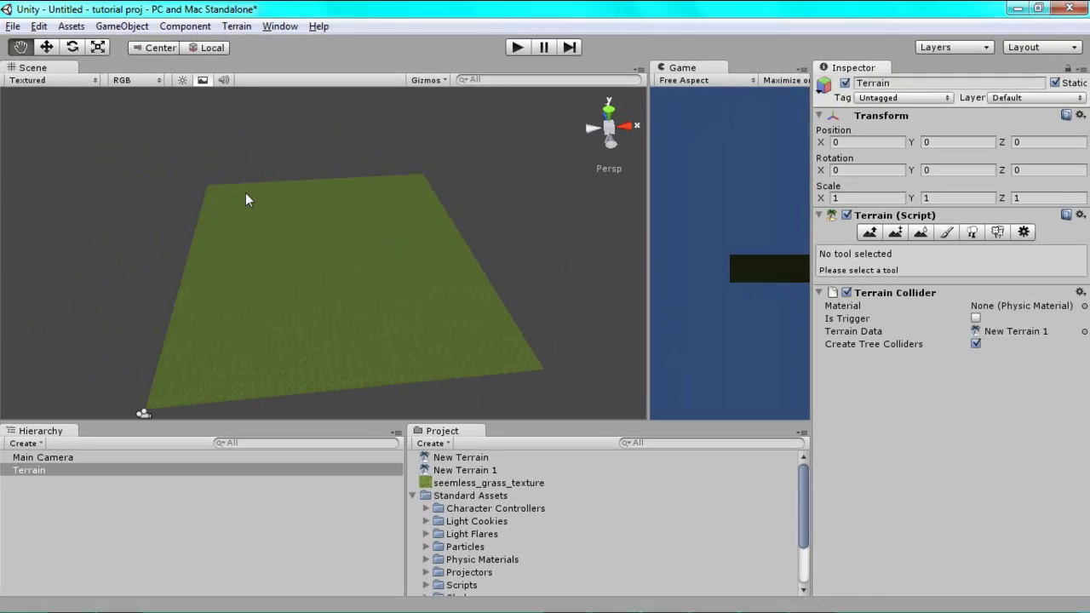
scroll(370, 227, up, 1)
scroll(378, 218, down, 8)
alt+drag(542, 260, 613, 241)
drag(505, 279, 572, 241)
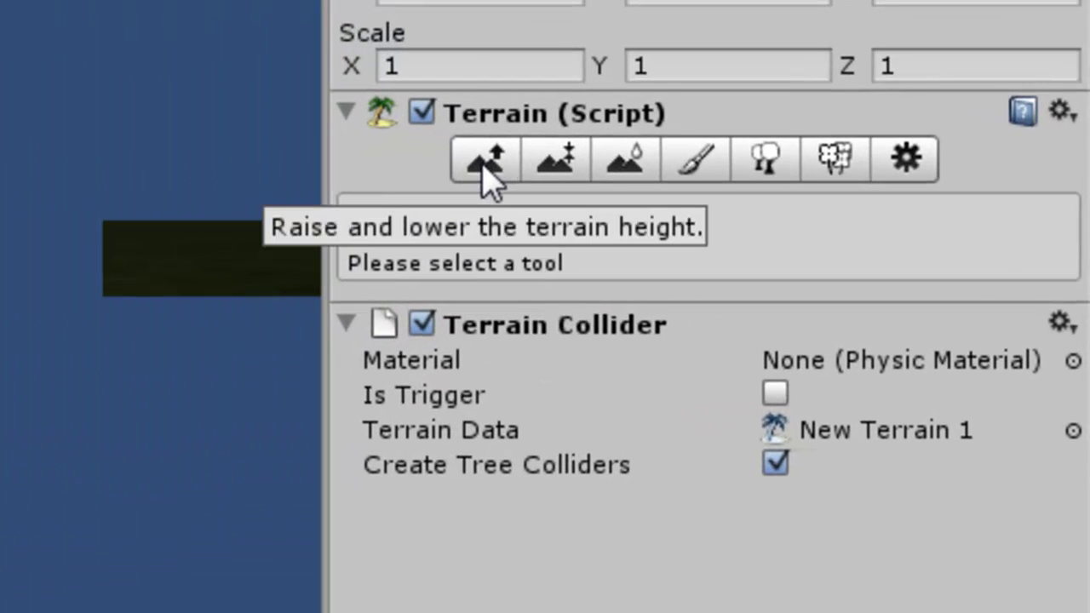
click(488, 164)
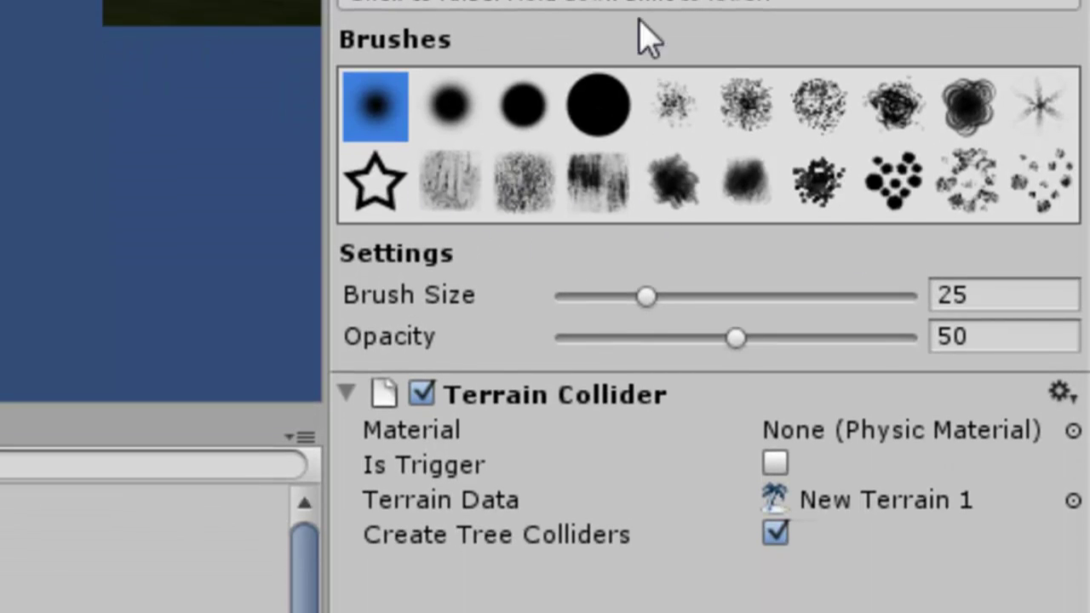
- Try the larger round brushes, testing the biggest hard-edged one on the terrain near its front corner
click(460, 119)
click(530, 120)
click(597, 119)
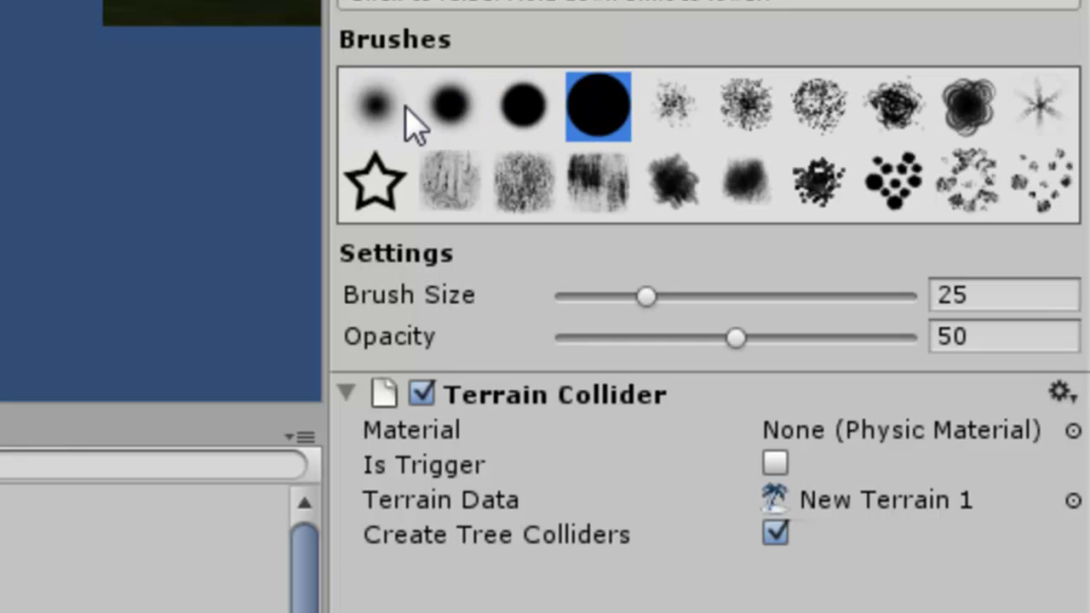
click(461, 113)
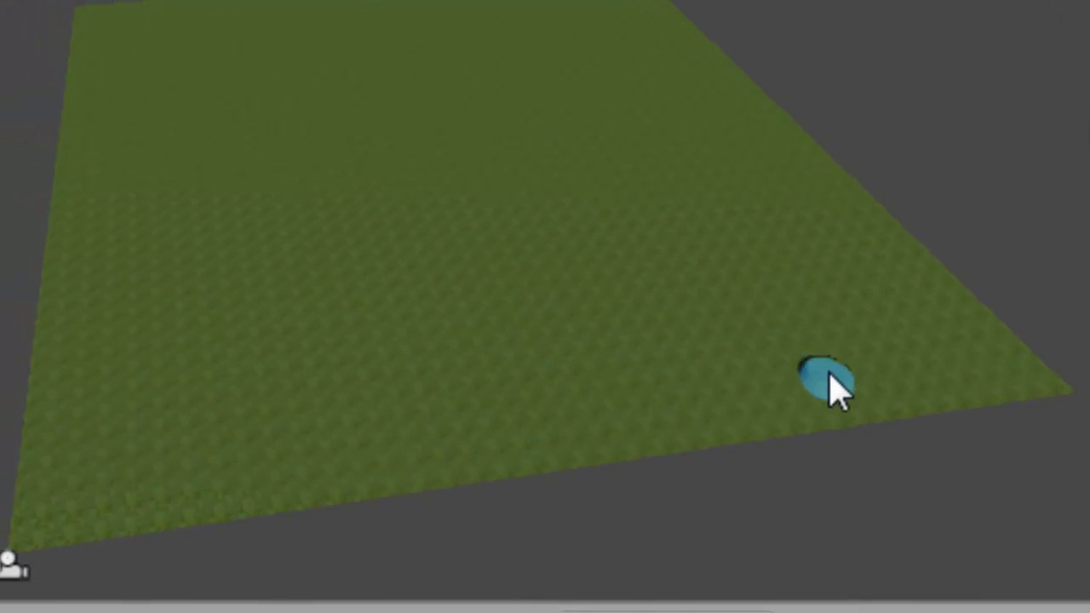
mouse_move(827, 370)
mouse_down()
mouse_move(837, 343)
mouse_move(810, 277)
mouse_up()
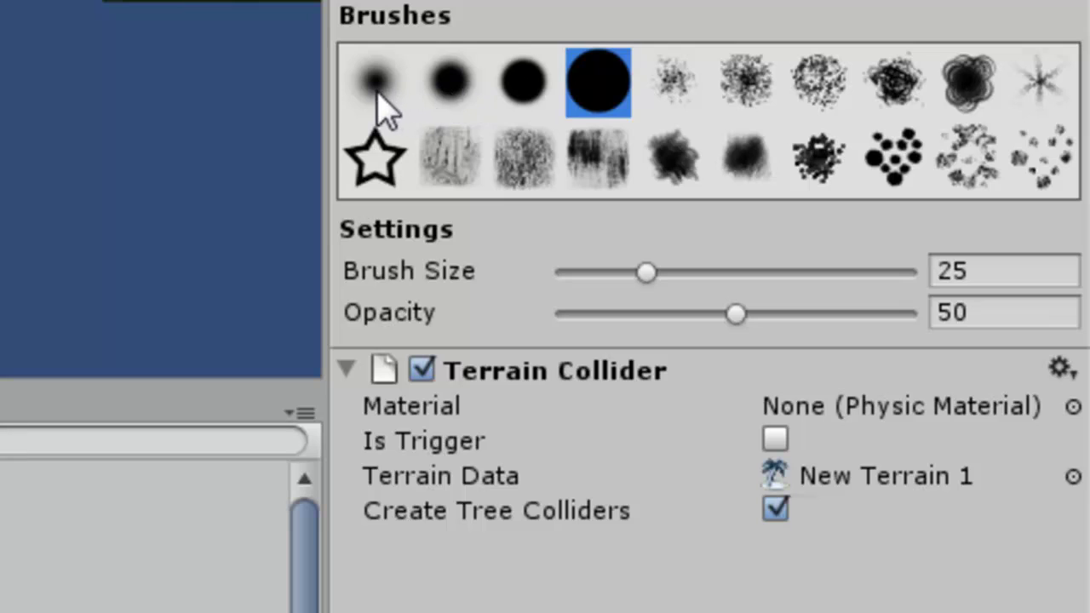
- Choose the second soft round brush and set its size to 100 and opacity to 71
click(470, 81)
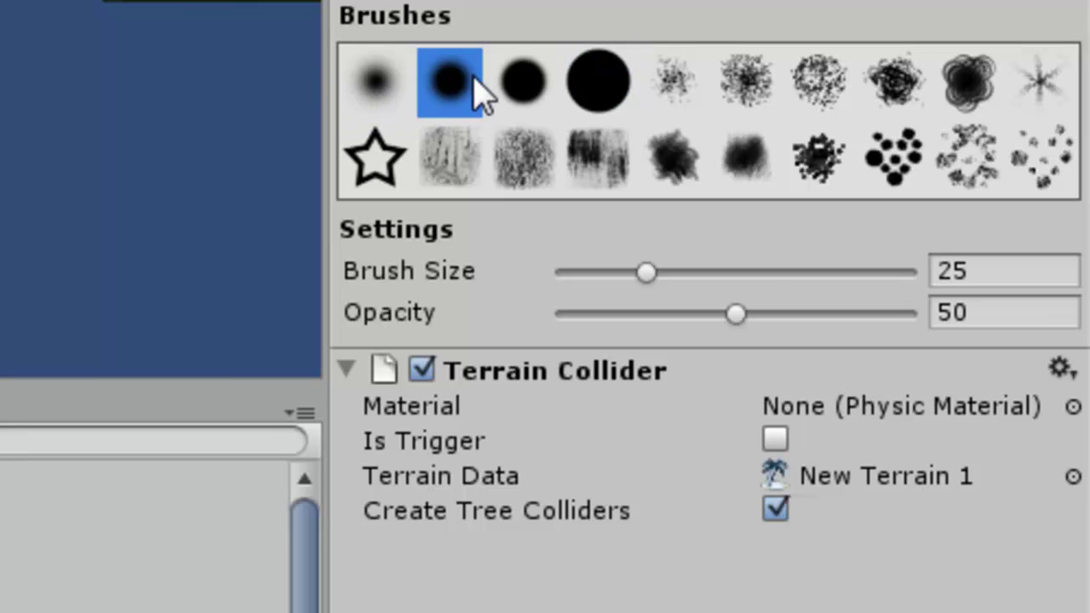
mouse_move(647, 273)
mouse_down()
mouse_move(871, 282)
mouse_move(911, 273)
mouse_up()
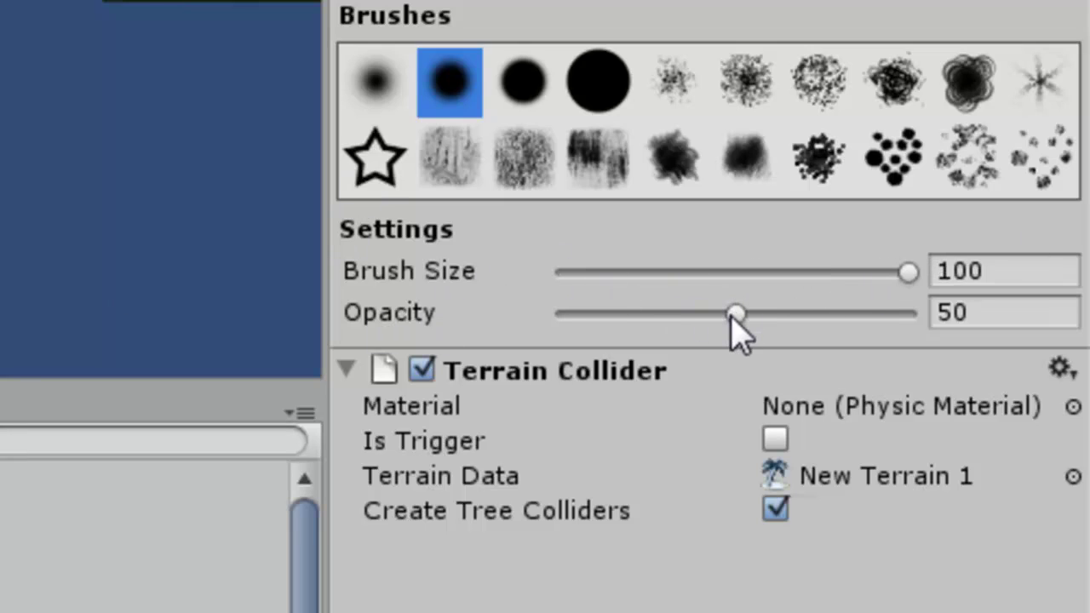
mouse_move(734, 314)
mouse_down()
mouse_move(499, 325)
mouse_move(937, 311)
mouse_move(345, 273)
mouse_move(1080, 312)
mouse_move(287, 317)
mouse_up()
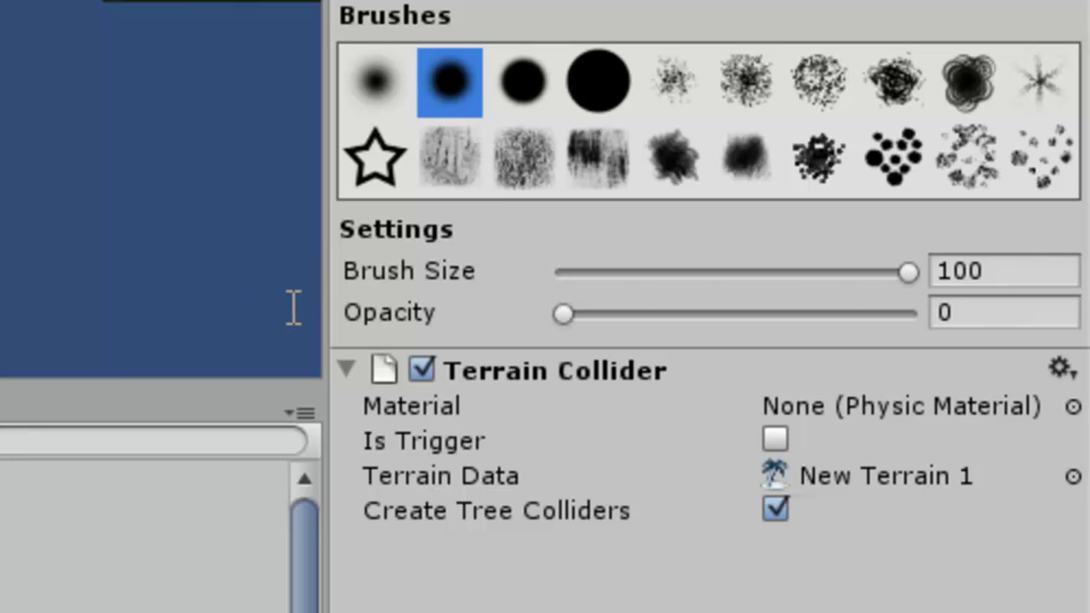
drag(293, 307, 805, 319)
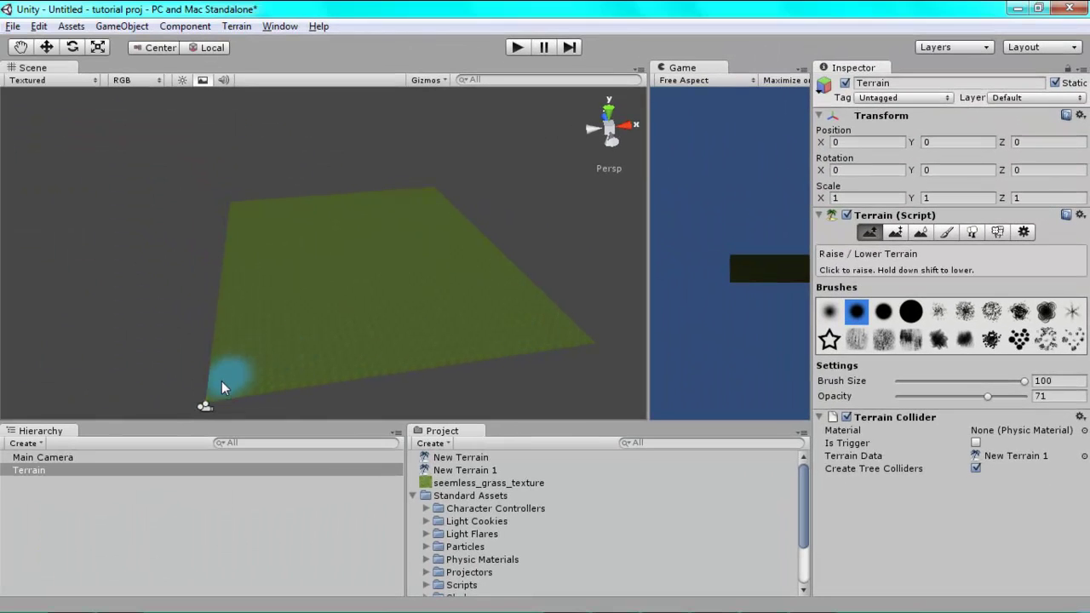
- Raise tall, jagged mountains along all the edges of the terrain, leaving the middle flat
drag(220, 382, 327, 369)
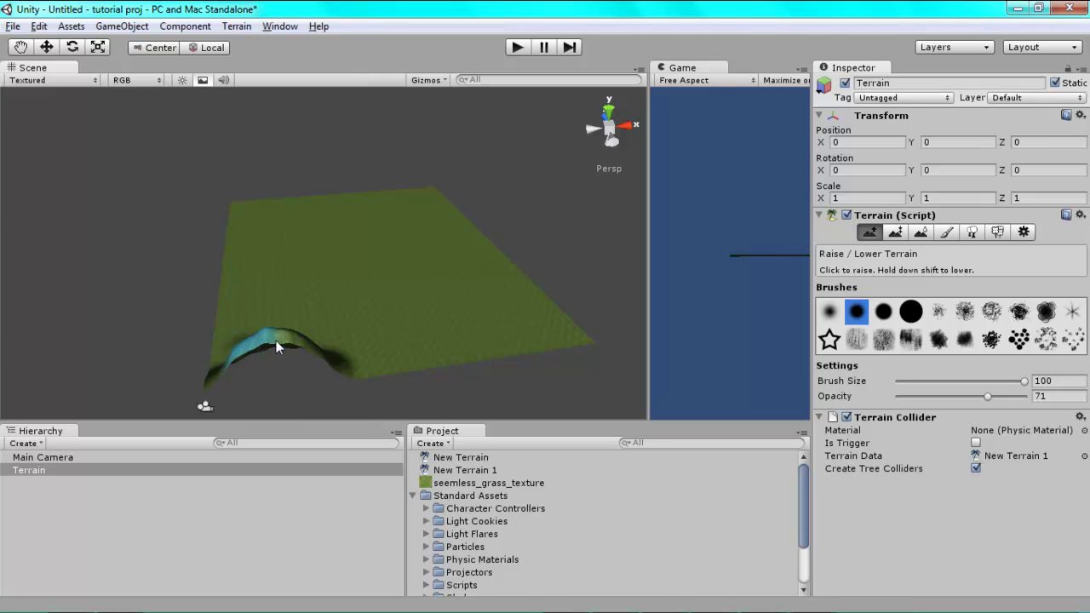
mouse_move(261, 339)
mouse_down()
mouse_move(321, 332)
mouse_move(297, 333)
mouse_move(294, 321)
mouse_move(238, 339)
mouse_up()
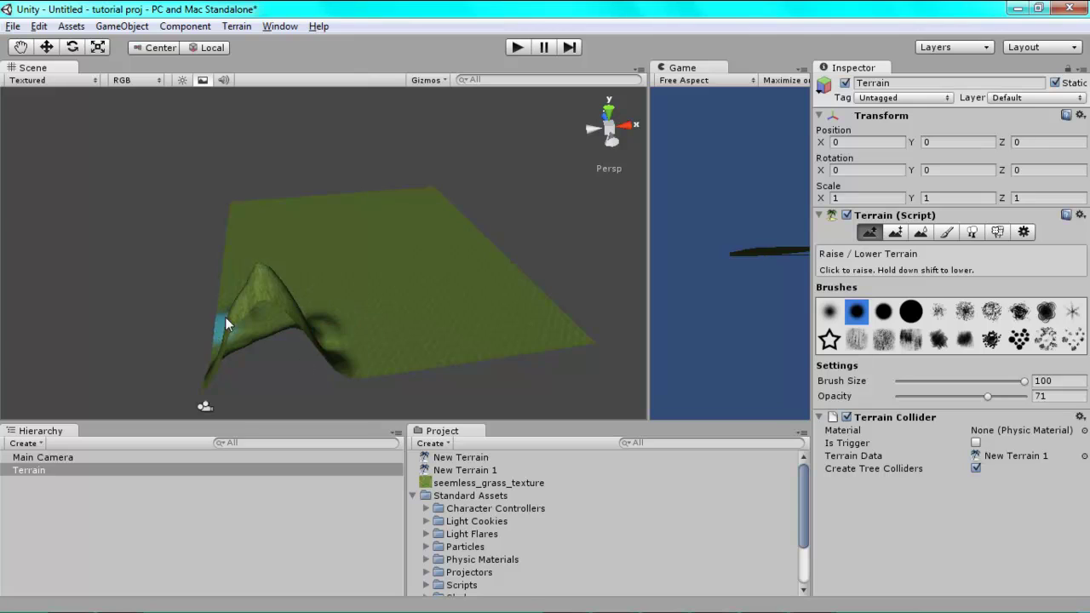
mouse_move(266, 297)
mouse_down()
mouse_move(254, 288)
mouse_move(277, 293)
mouse_move(345, 354)
mouse_up()
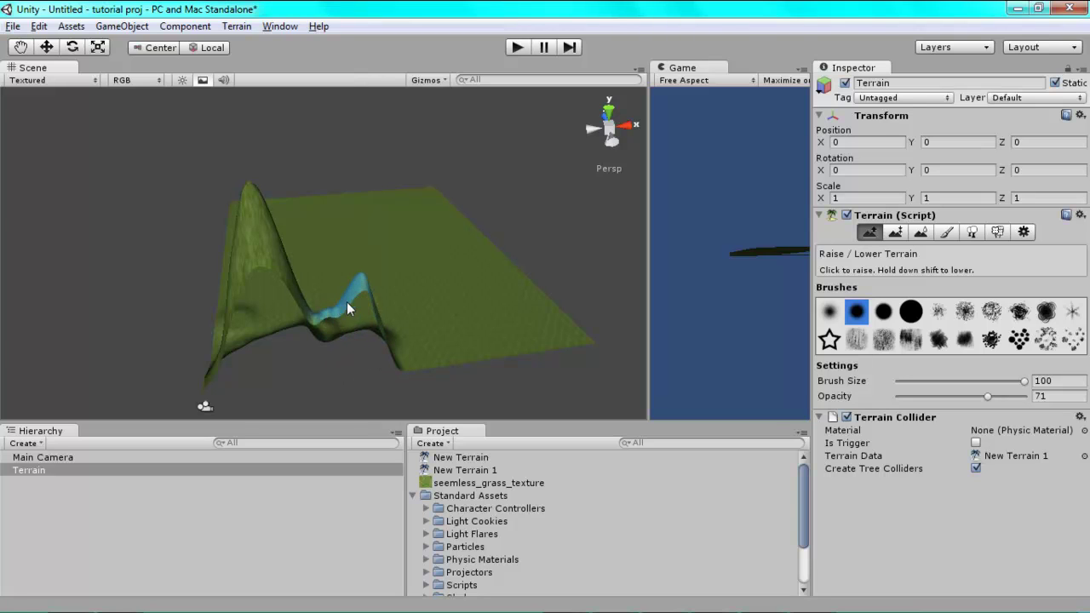
drag(367, 246, 311, 328)
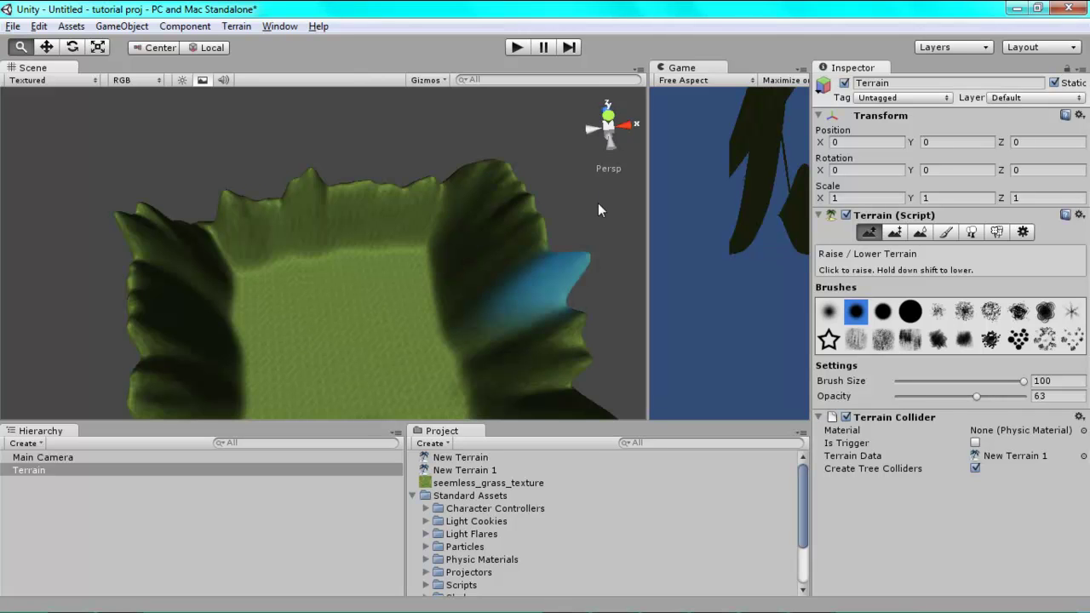
- Raise a small mound on the flat ground inside the ring of mountains
alt+drag(599, 210, 345, 225)
scroll(348, 223, up, 3)
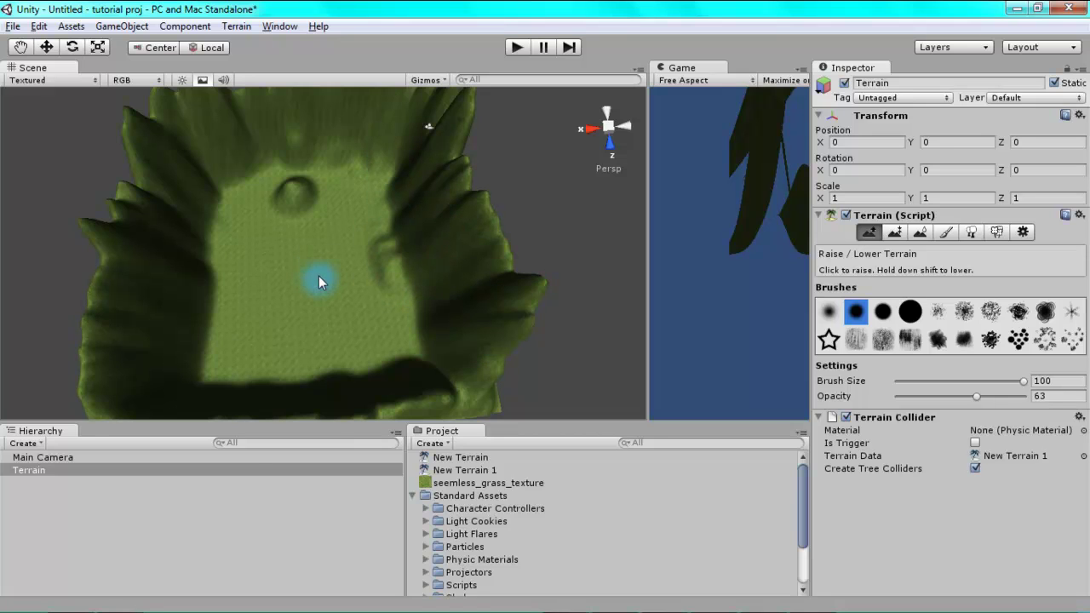
scroll(319, 275, up, 5)
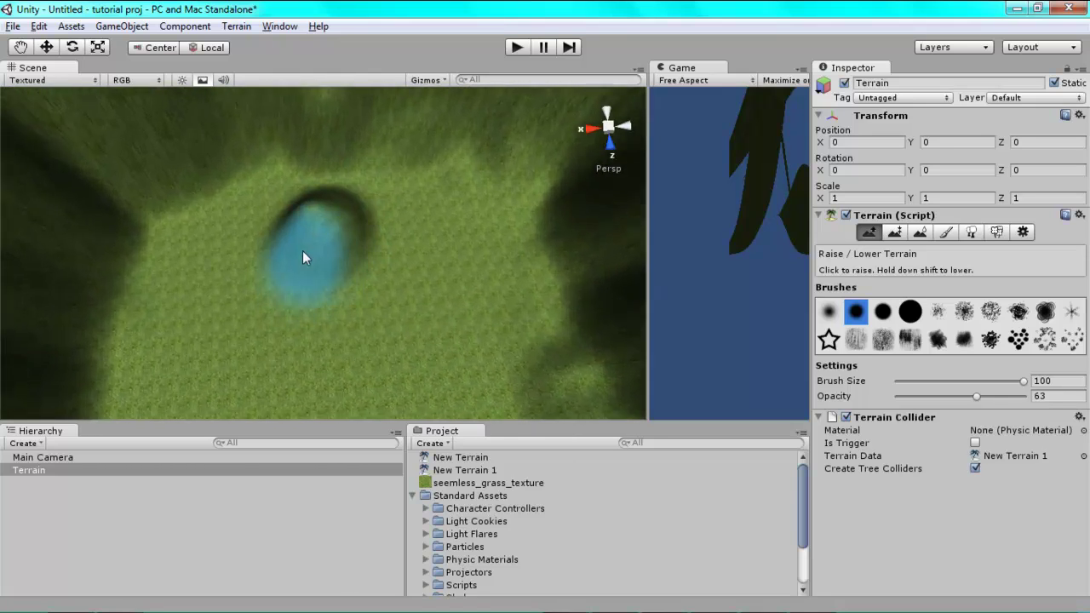
scroll(303, 248, up, 3)
drag(409, 284, 415, 235)
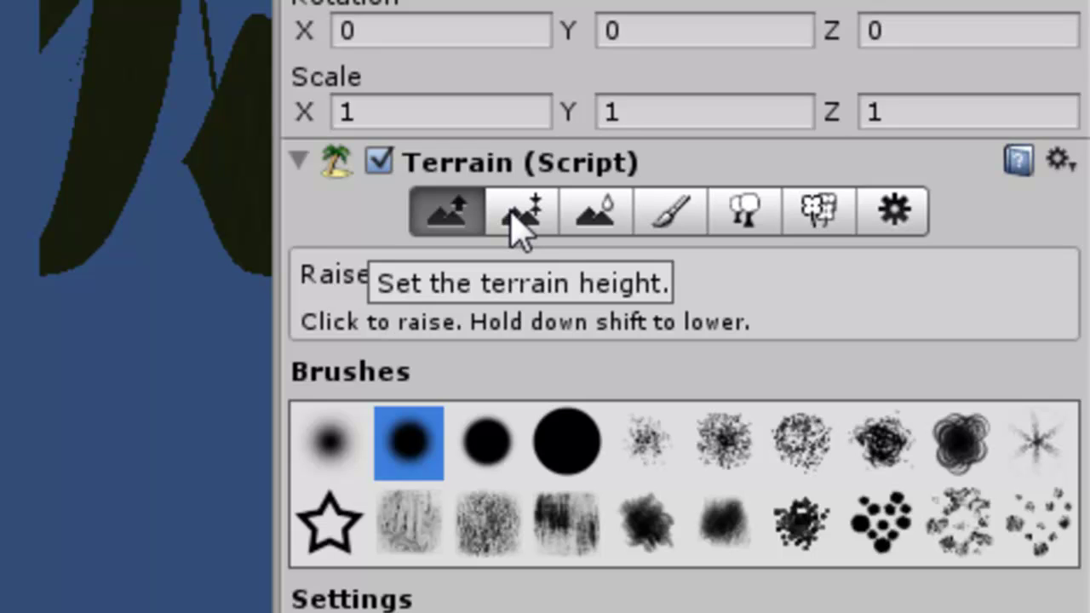
- Flatten the small mound inside the mountains with the Paint Height tool at height 0
click(515, 214)
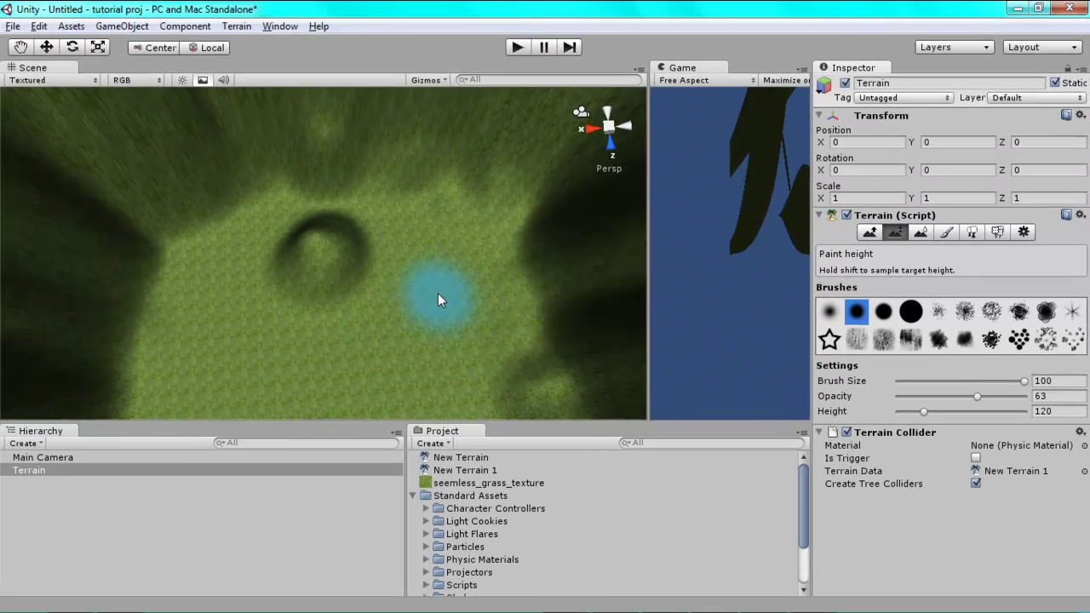
mouse_move(438, 311)
mouse_down()
mouse_move(325, 271)
mouse_move(343, 257)
mouse_move(314, 267)
mouse_move(338, 248)
mouse_move(310, 295)
mouse_move(329, 259)
mouse_move(317, 293)
mouse_move(311, 240)
mouse_move(383, 279)
mouse_move(299, 279)
mouse_up()
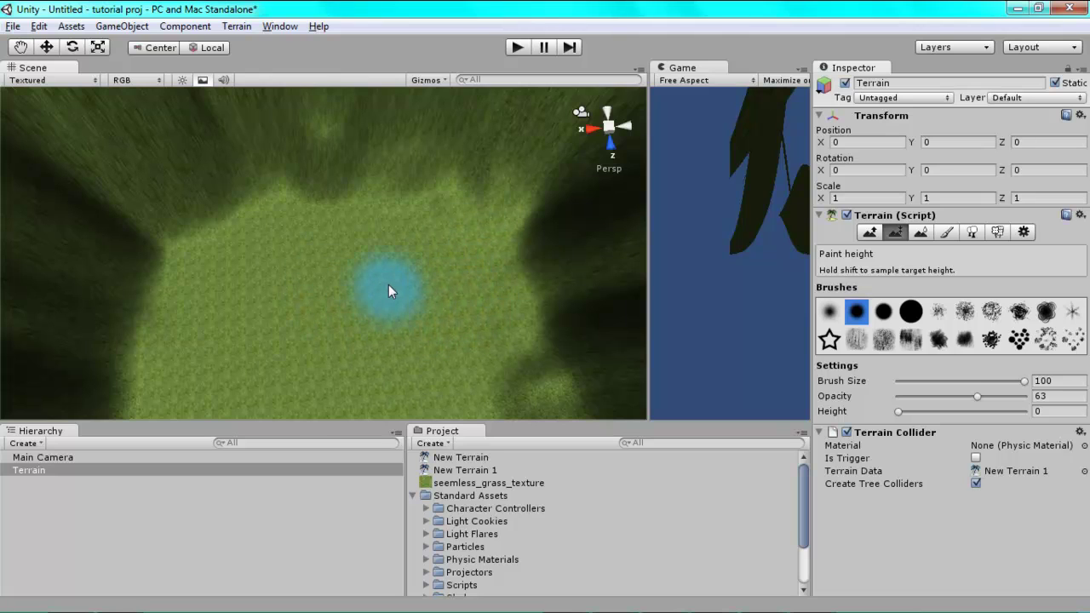
- Examine the flattened ground and the surrounding mountains from farther away and from another side
scroll(400, 268, down, 6)
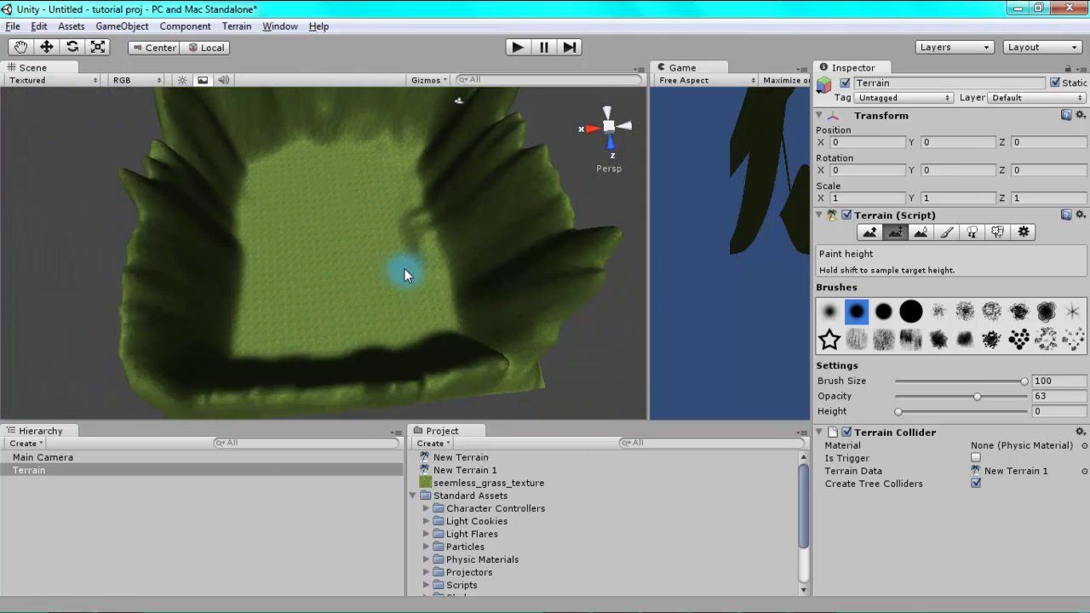
scroll(403, 265, down, 3)
alt+drag(400, 270, 191, 397)
scroll(363, 293, up, 6)
key(super)
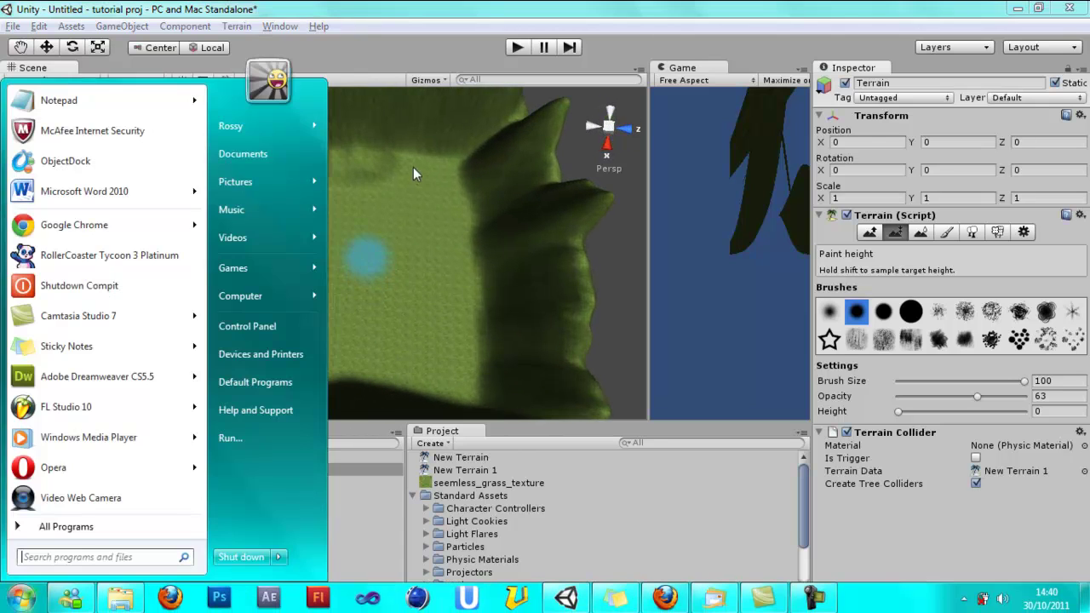
key(super)
scroll(621, 323, down, 5)
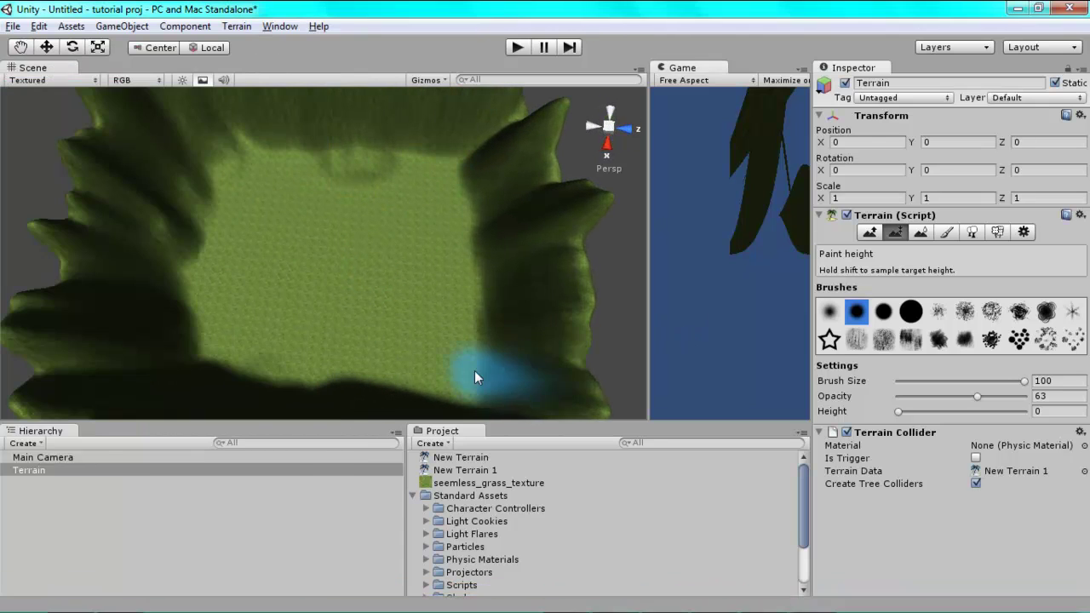
- Place the First Person Controller from the standard Character Controllers assets on the flat ground in the middle of the terrain
mouse_move(207, 608)
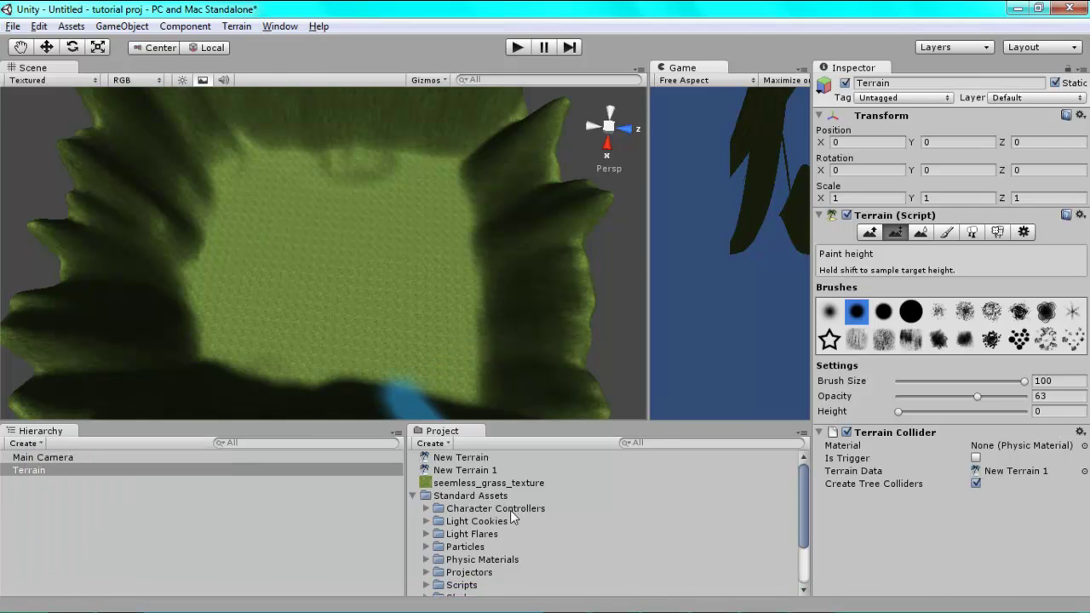
click(426, 509)
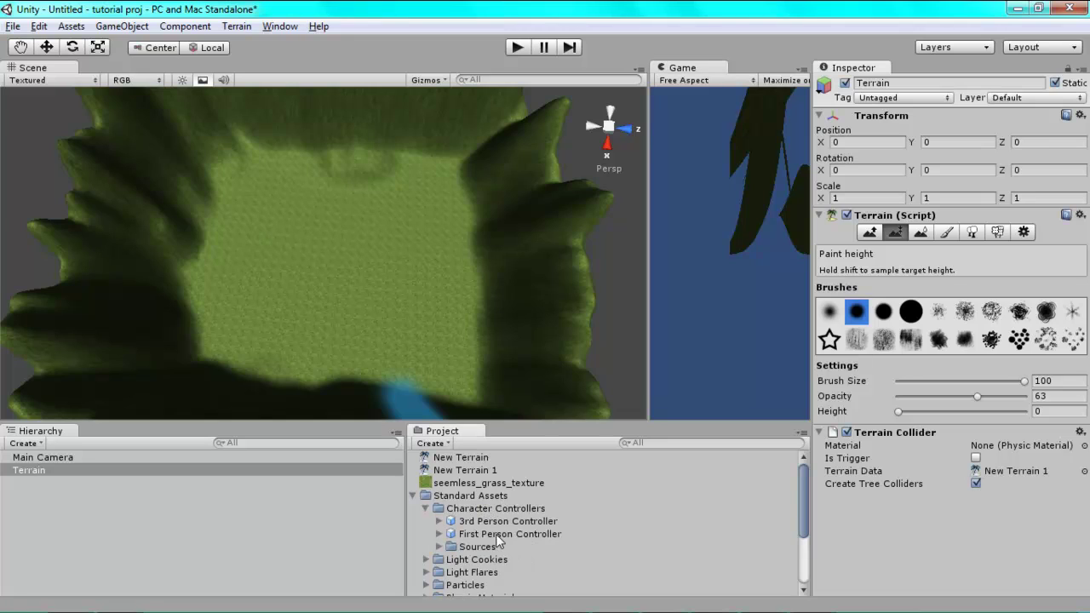
drag(507, 535, 345, 273)
scroll(380, 308, up, 3)
scroll(390, 287, up, 4)
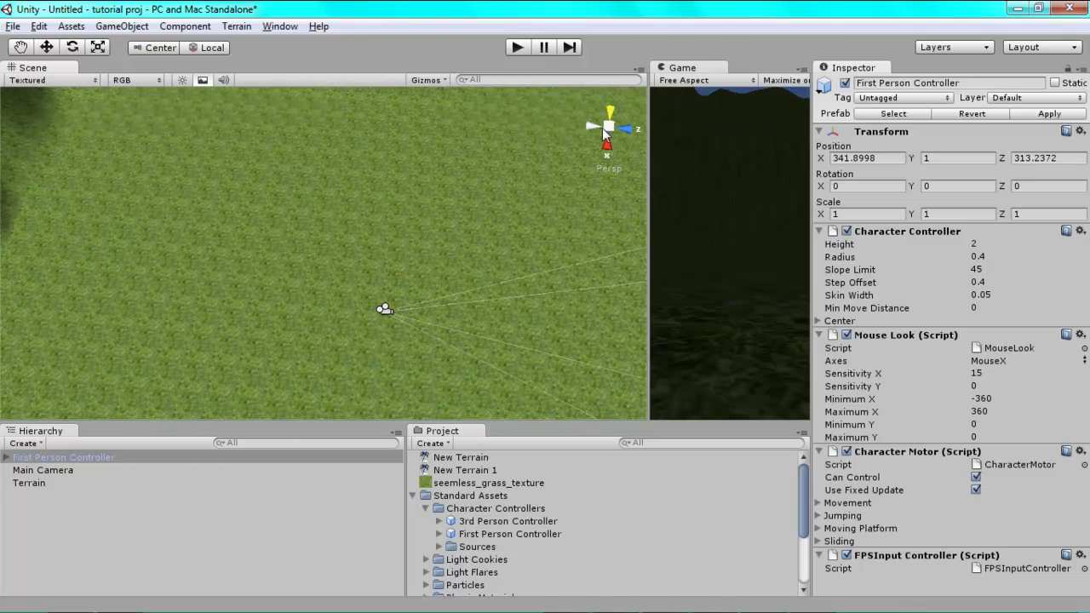
- Widen the Game view and play-test the scene by walking the first-person character across the ground, ending the test
drag(648, 159, 2, 196)
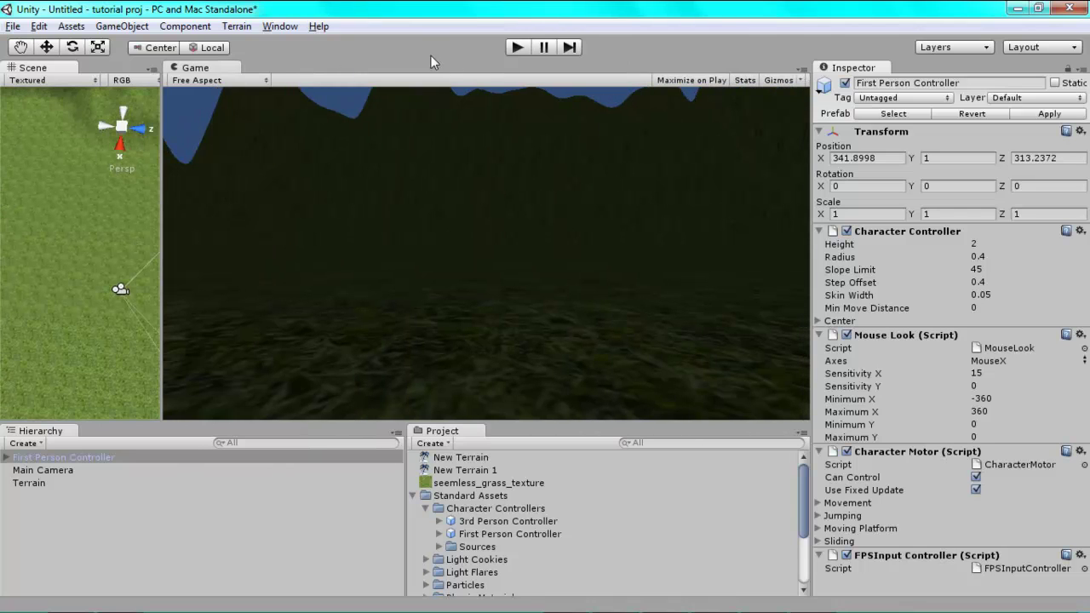
click(518, 47)
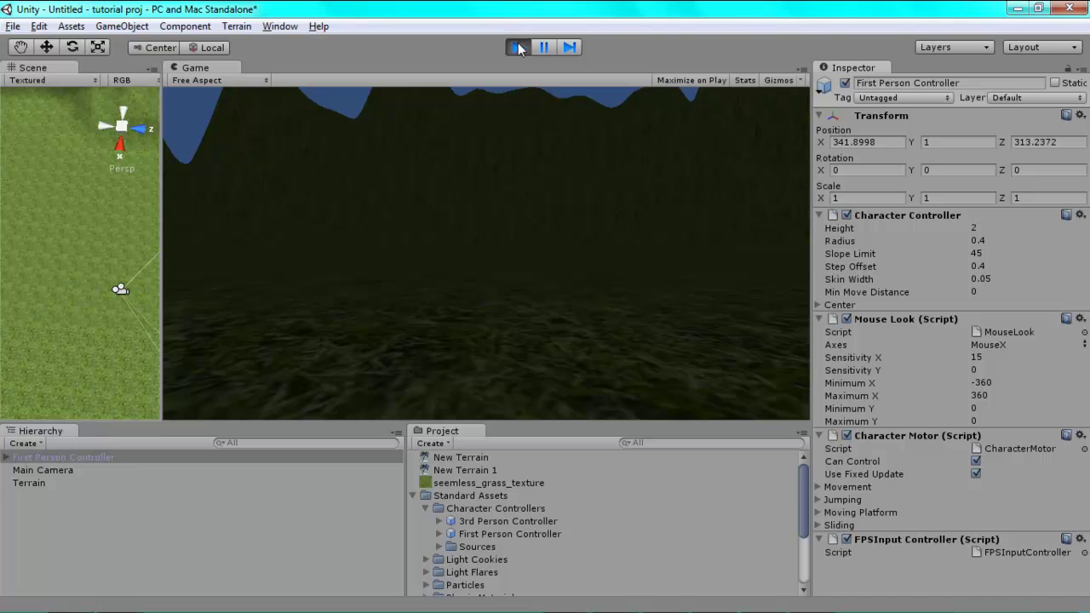
key(w)
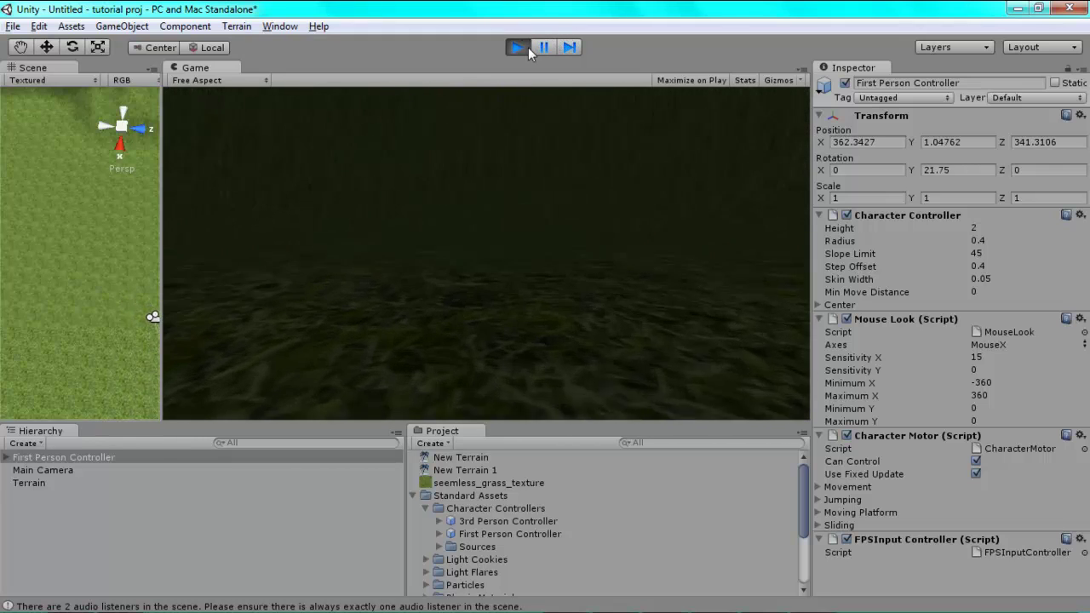
click(522, 49)
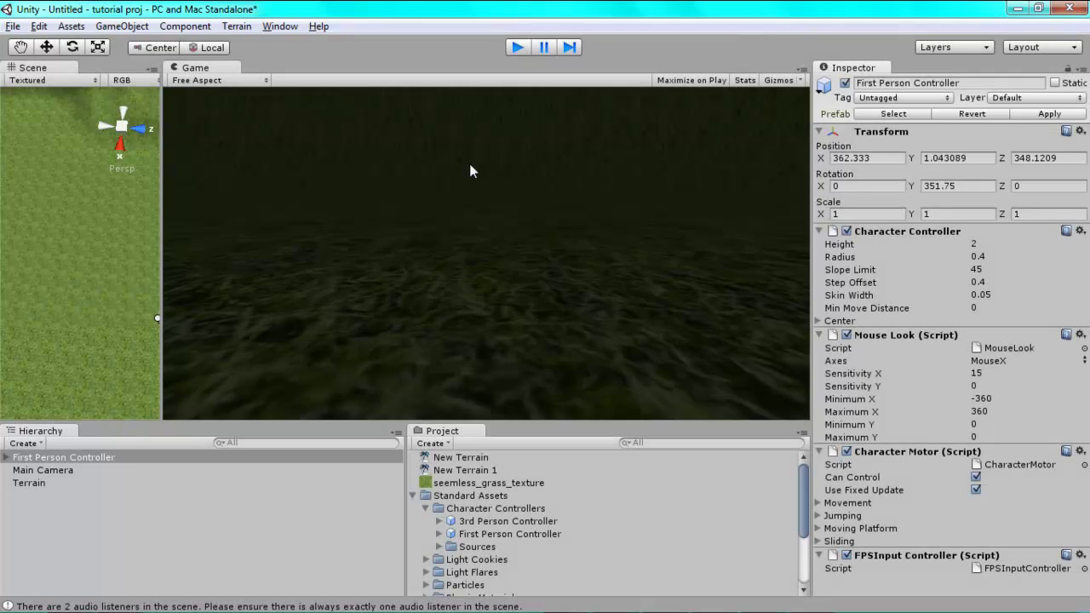
drag(161, 314, 1010, 280)
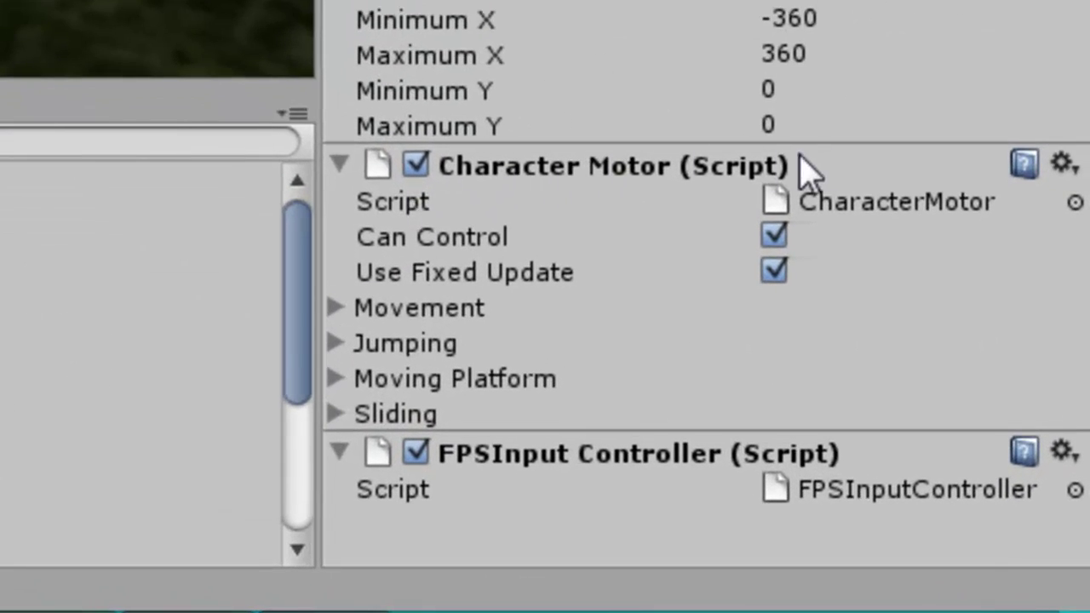
- Set the First Person Controller's Character Motor to a Max Forward Speed of 15 and a Max Sideways Speed of 10
click(334, 312)
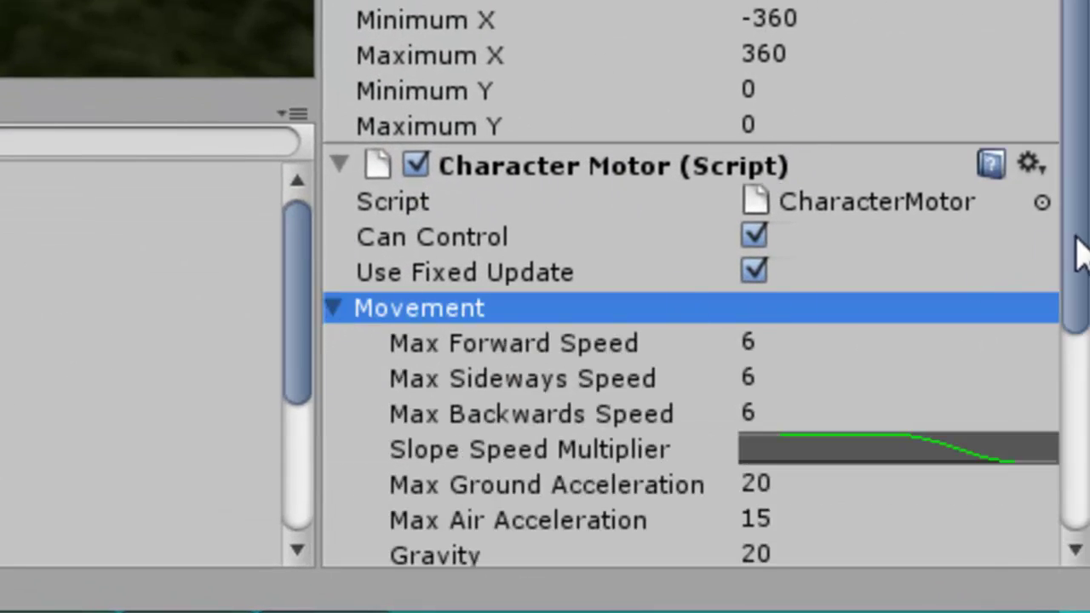
drag(1080, 256, 1078, 405)
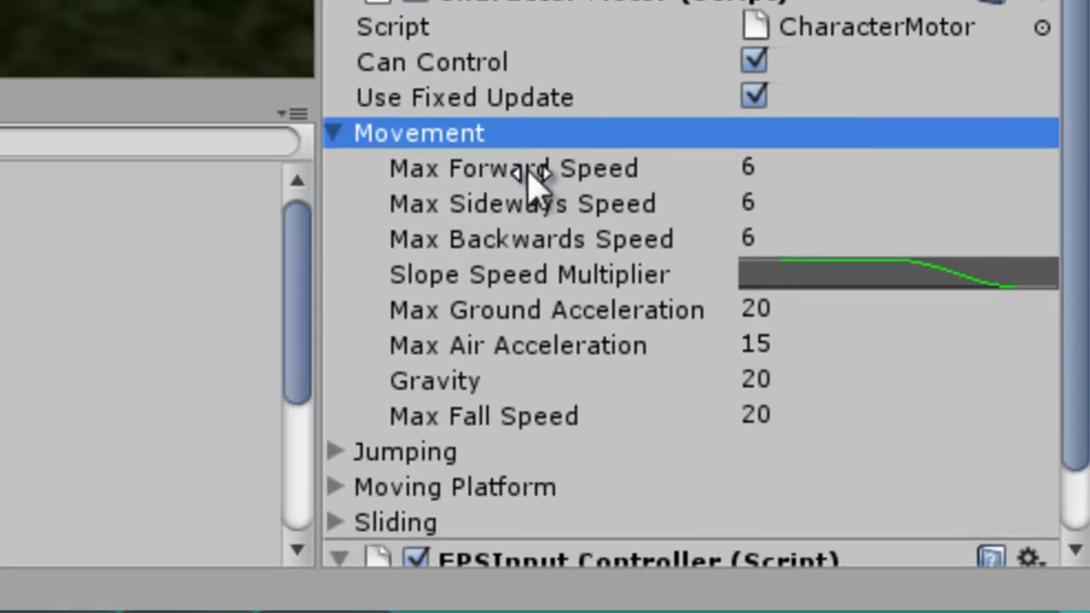
click(706, 180)
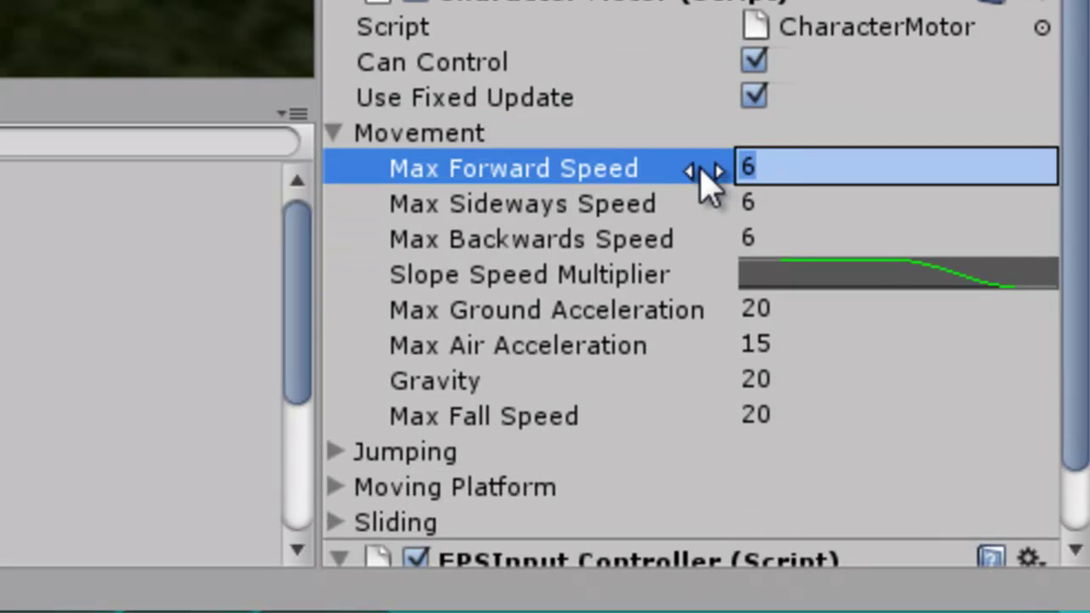
text(15)
key(Return)
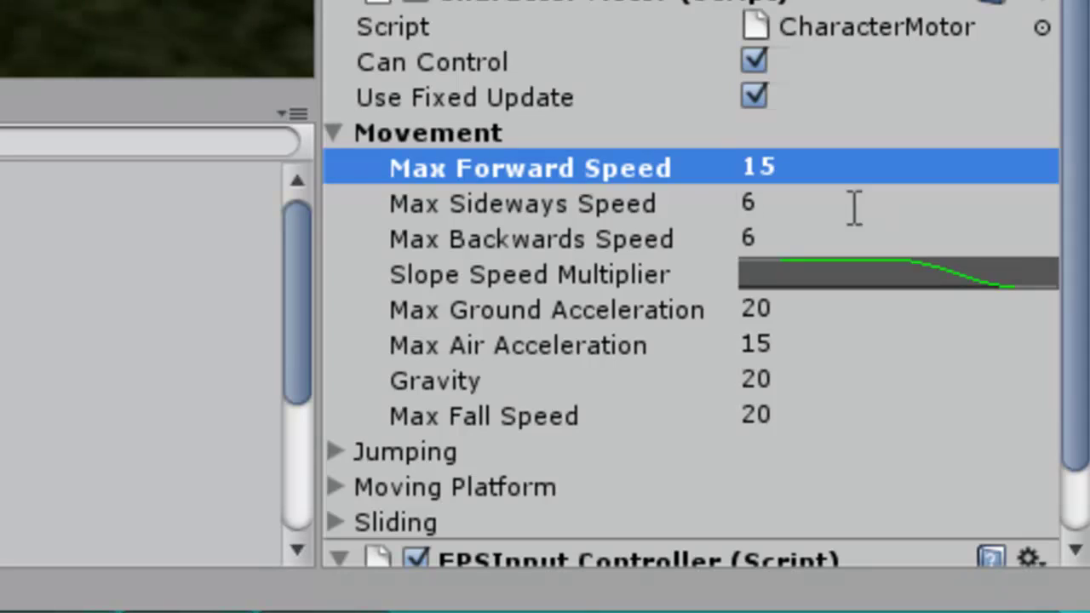
click(791, 203)
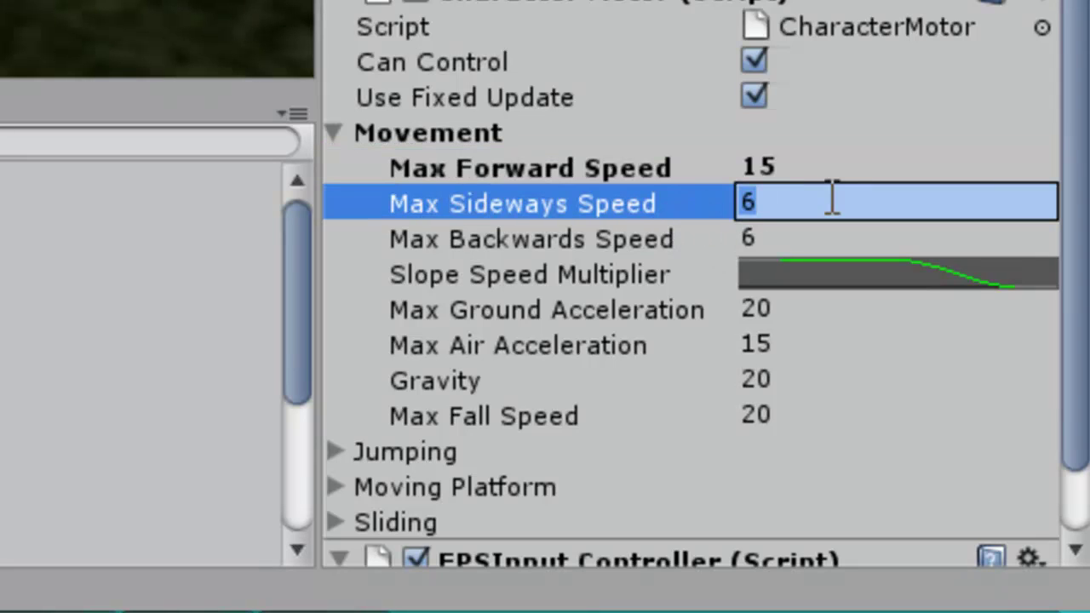
key(BackSpace)
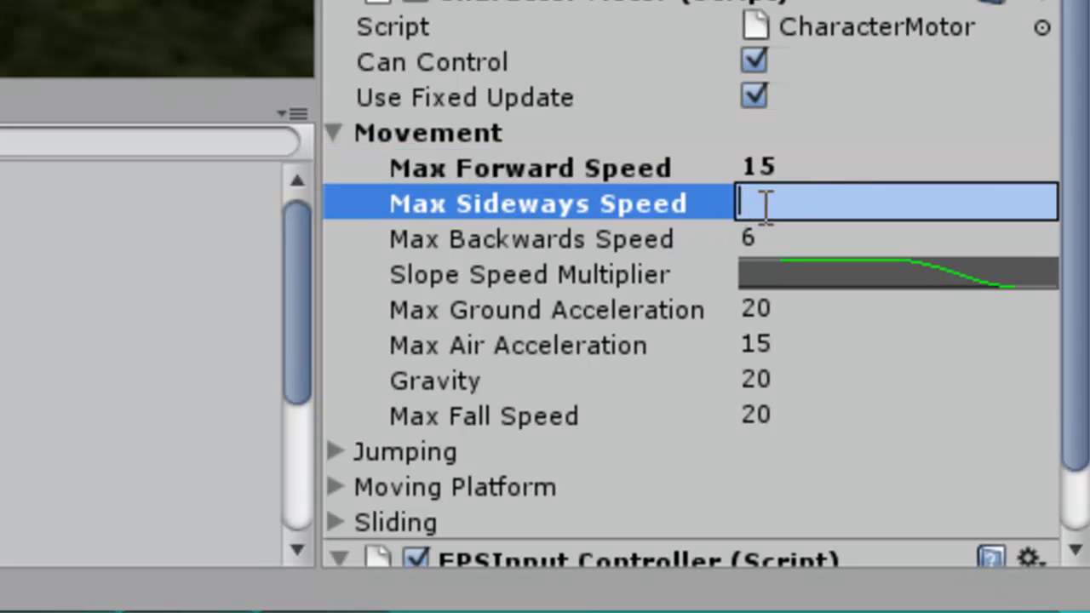
text(10)
key(Return)
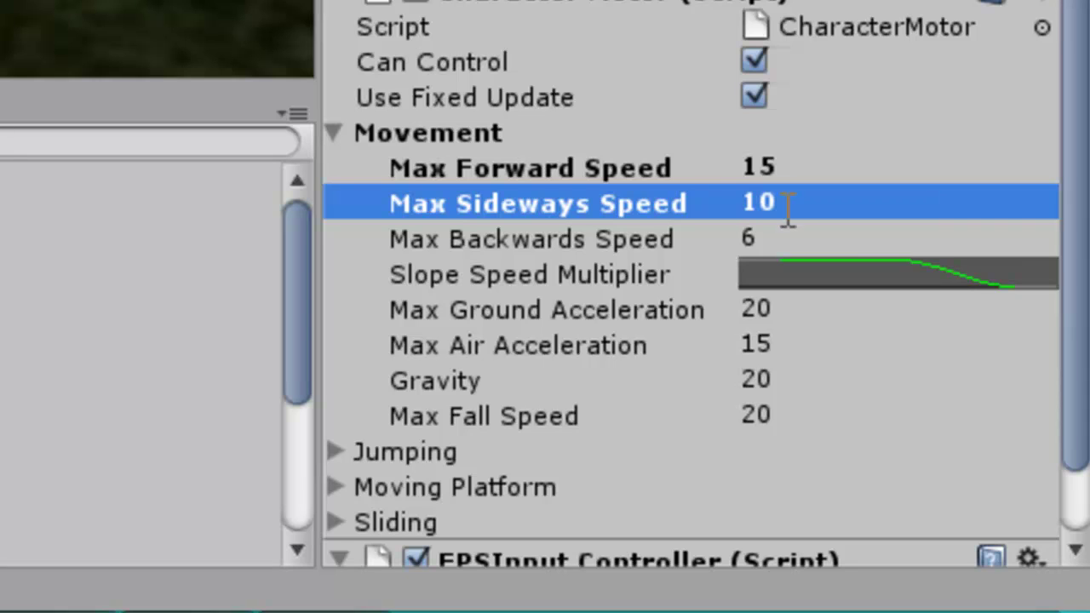
- Set both Gravity and Max Fall Speed to 60 in the Character Motor's movement settings
click(764, 239)
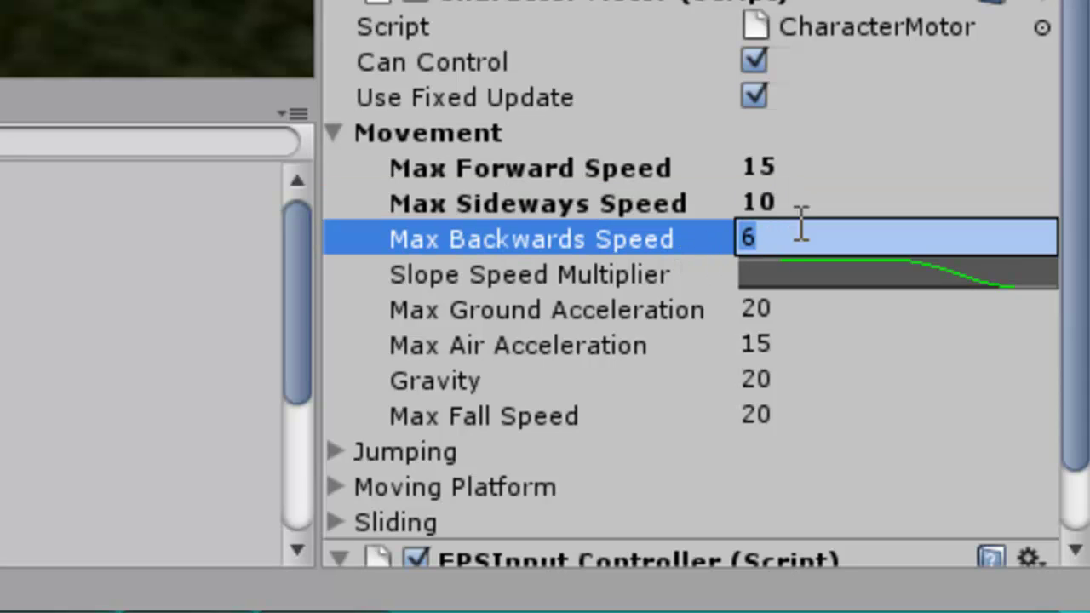
scroll(778, 341, down, 2)
click(800, 322)
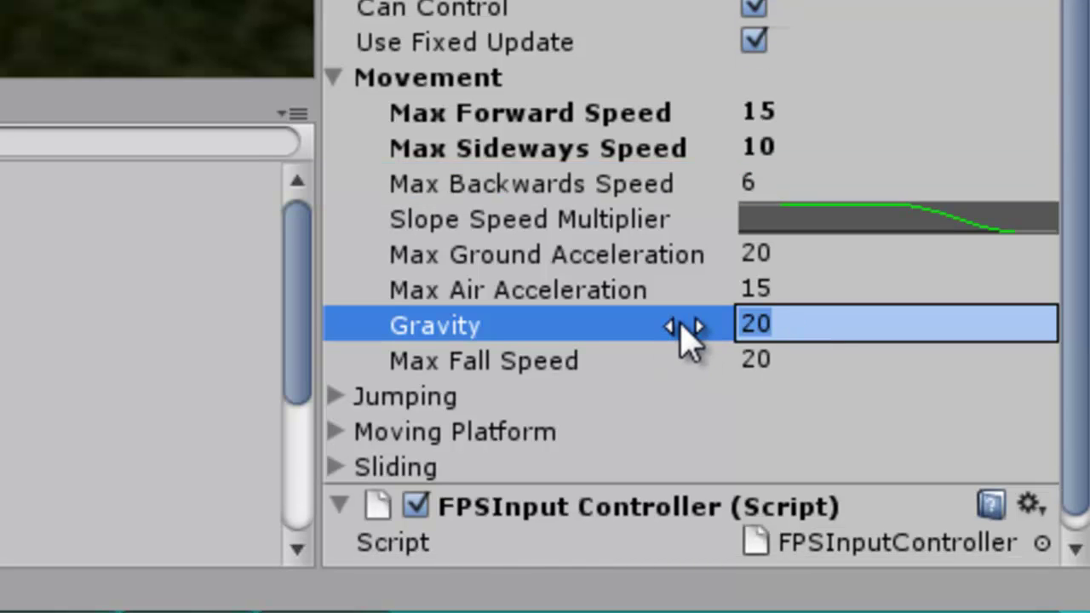
text(60)
key(Return)
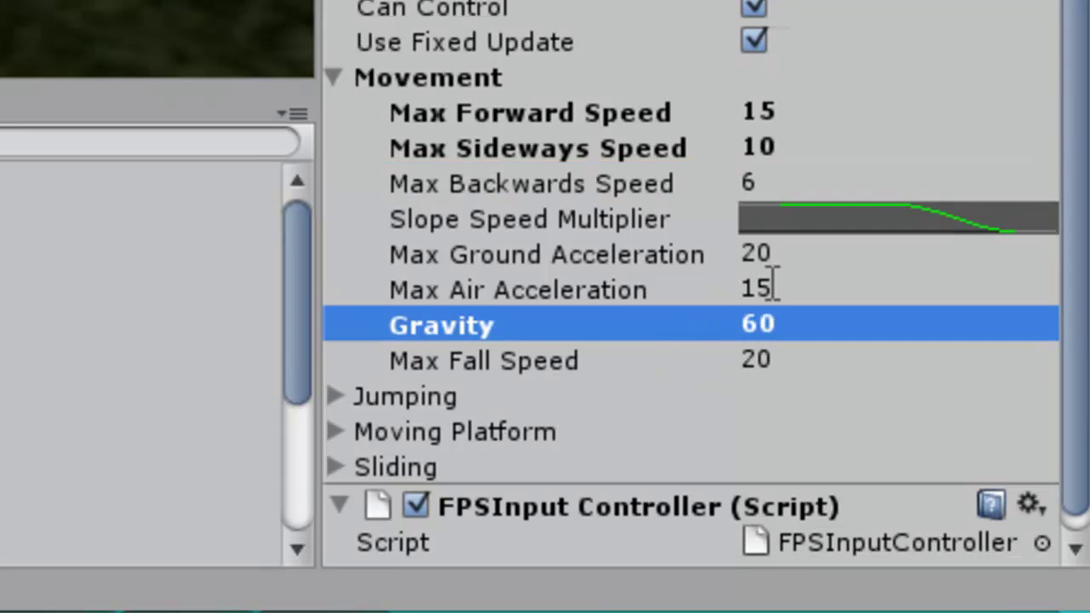
click(787, 360)
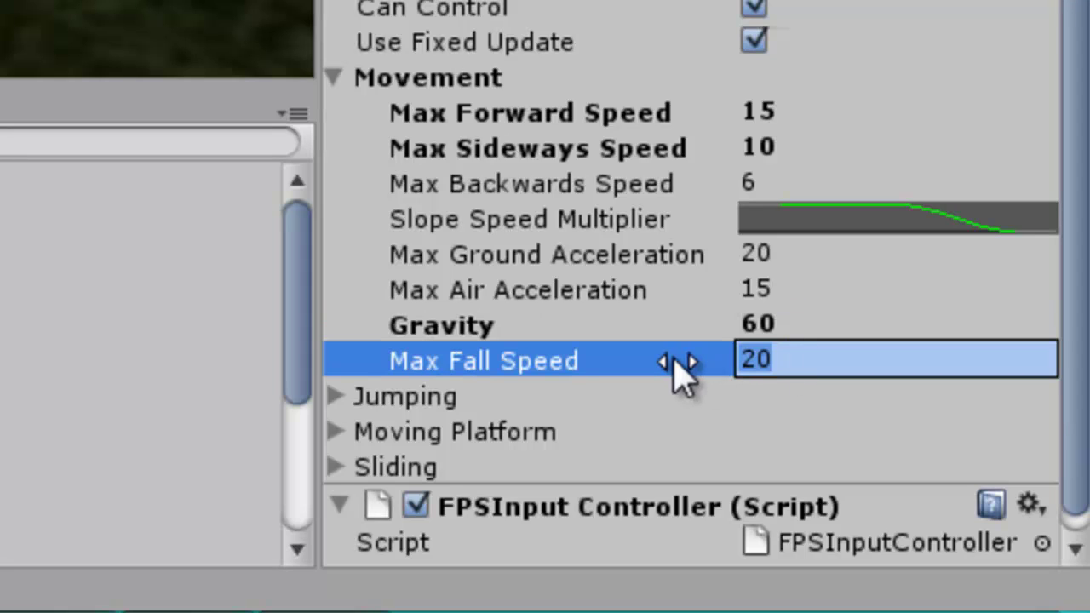
text(690)
key(BackSpace)
key(BackSpace)
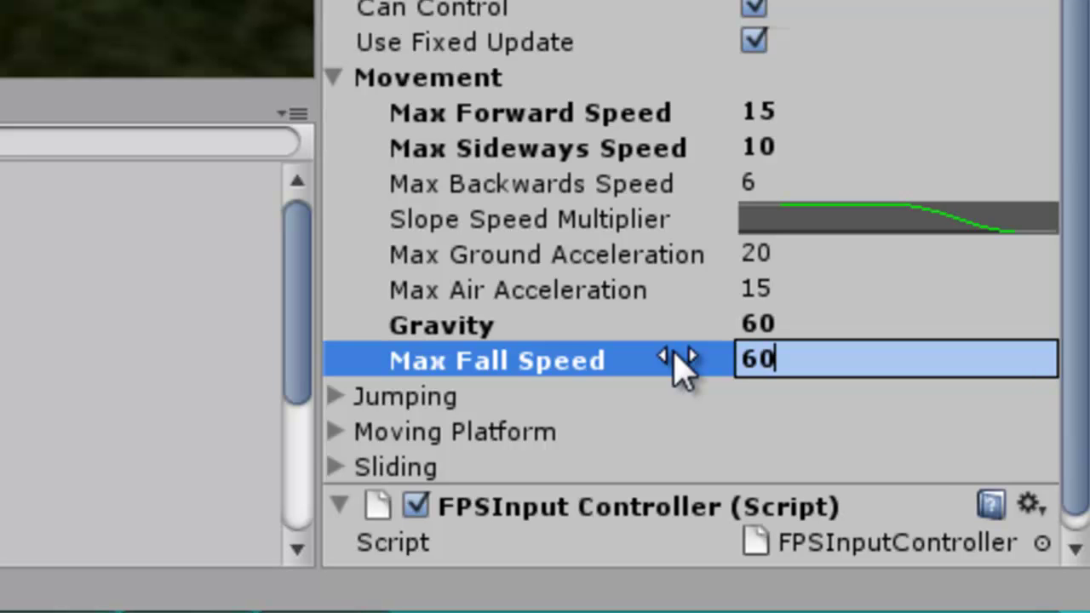
key(Return)
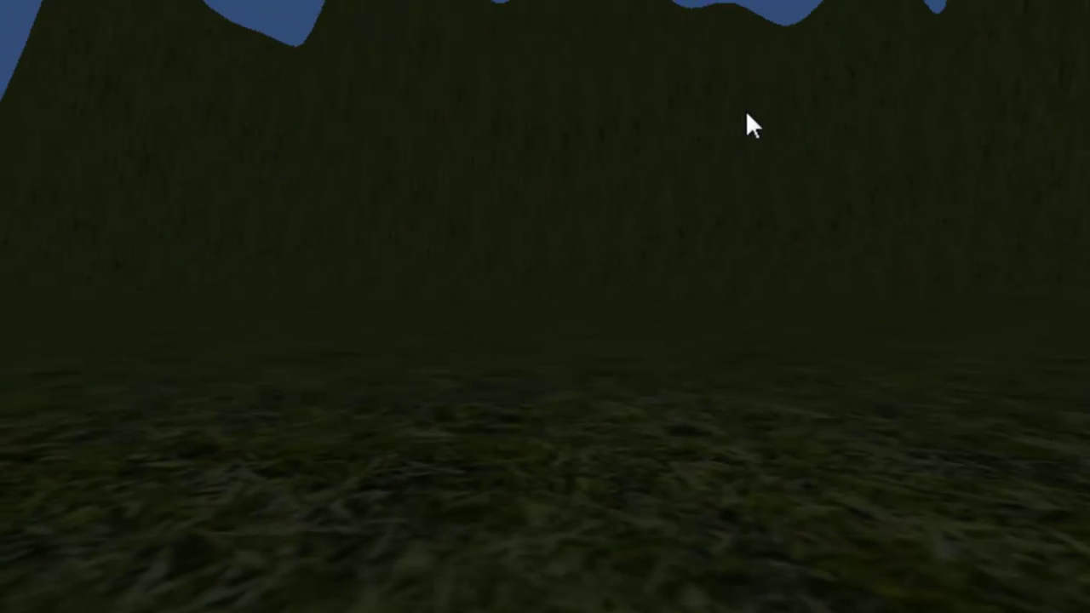
- Play-test the new movement settings by jumping, walking forward and looking around at the mountains, ending the test
key(space)
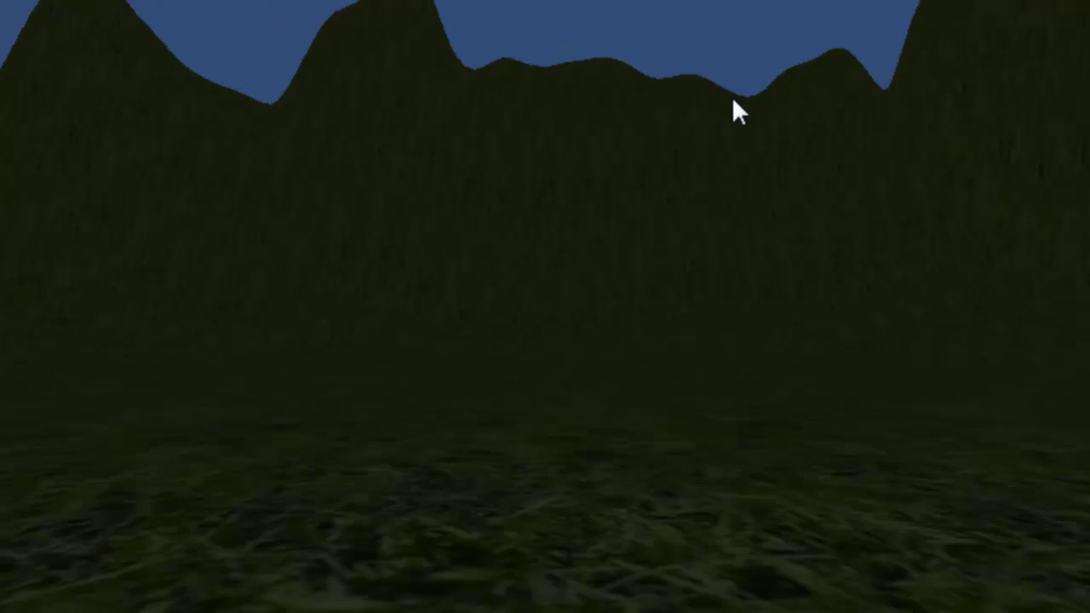
key(w)
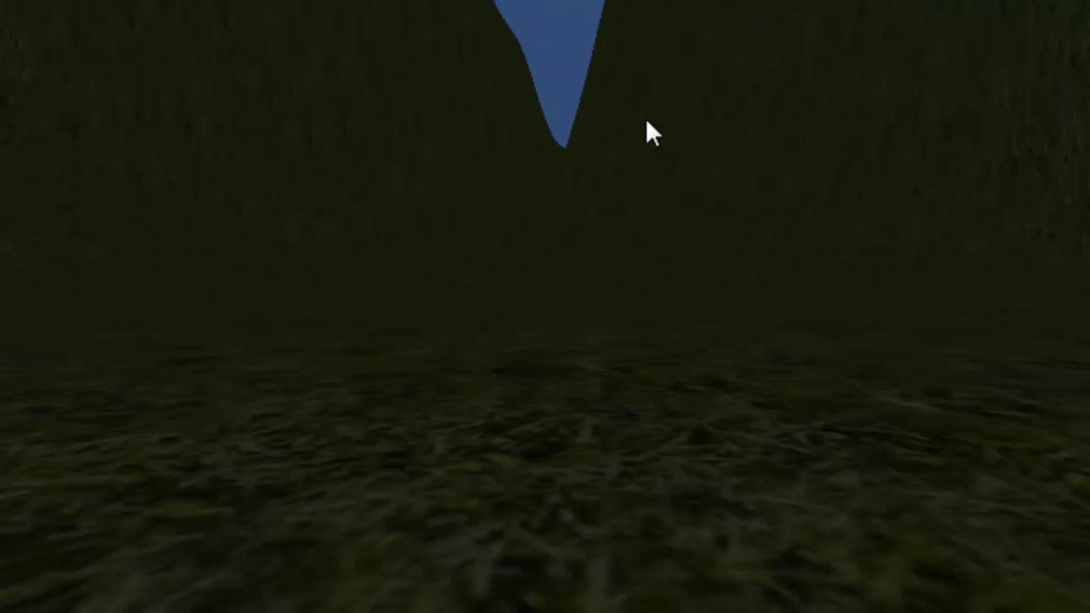
key(w)
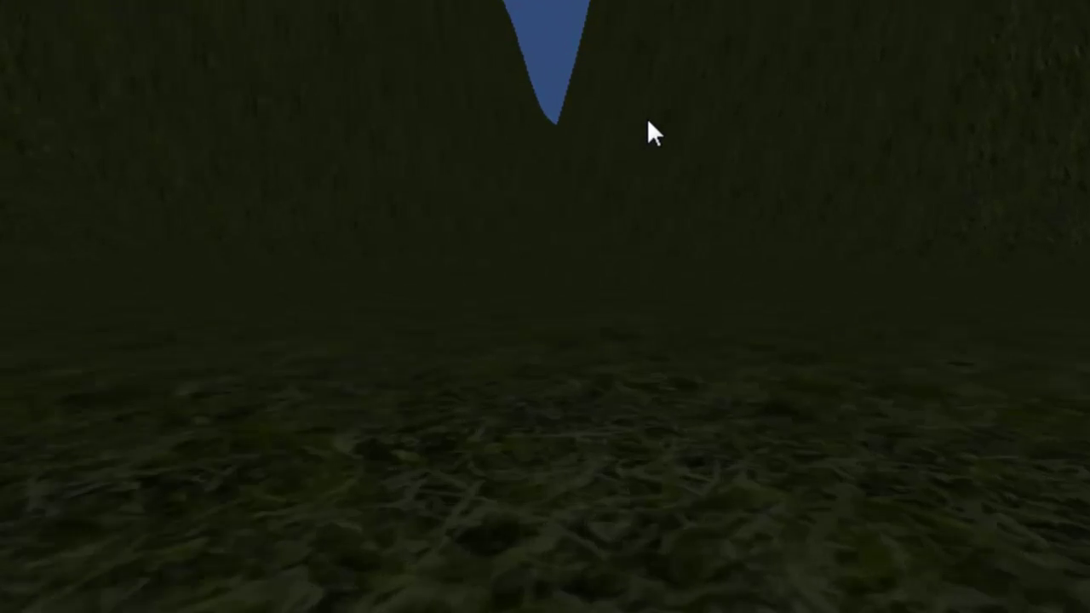
key(w)
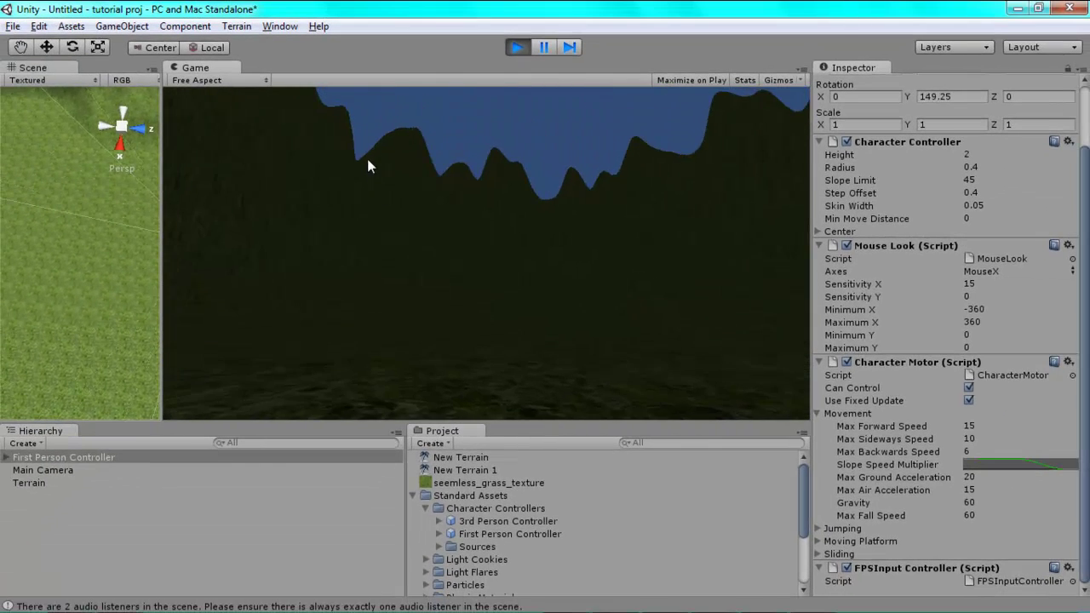
drag(366, 160, 475, 109)
click(517, 49)
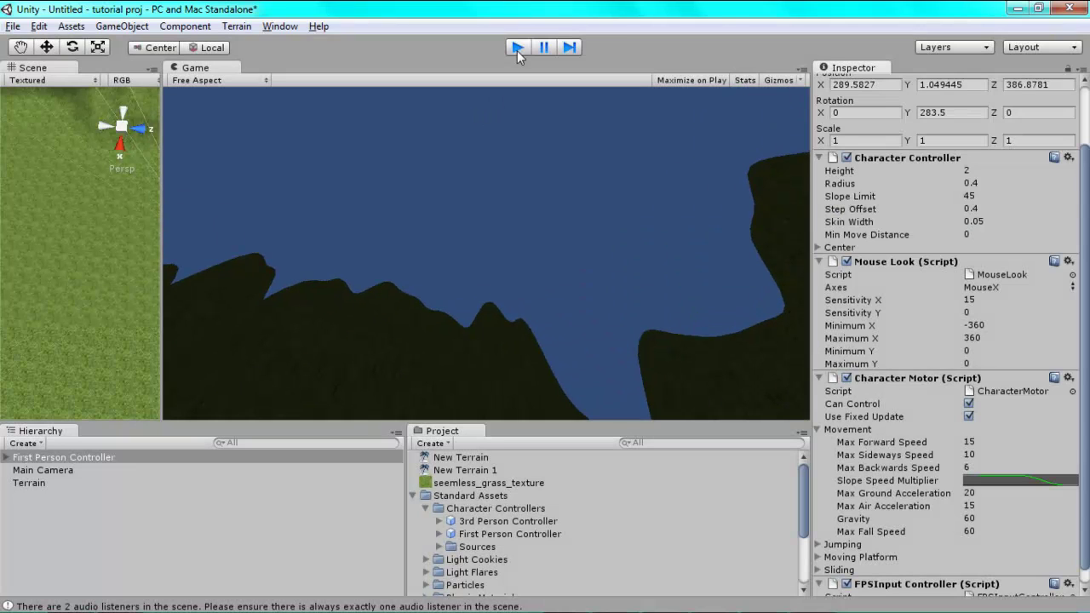
- Widen the Scene view to show the whole terrain and add a point light to the scene
drag(162, 106, 649, 161)
scroll(334, 225, down, 10)
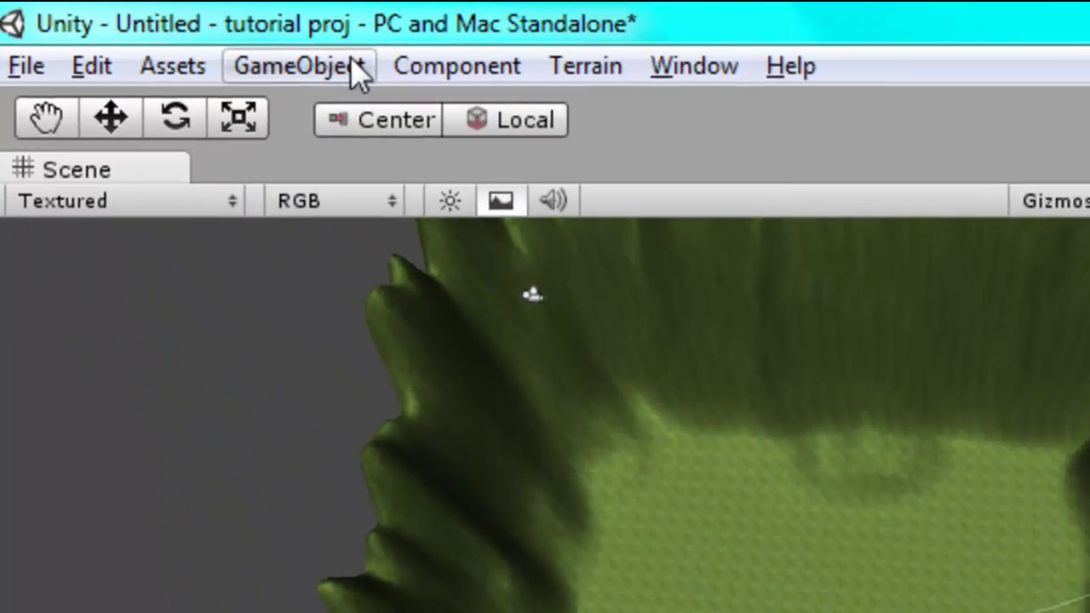
click(119, 26)
mouse_move(454, 196)
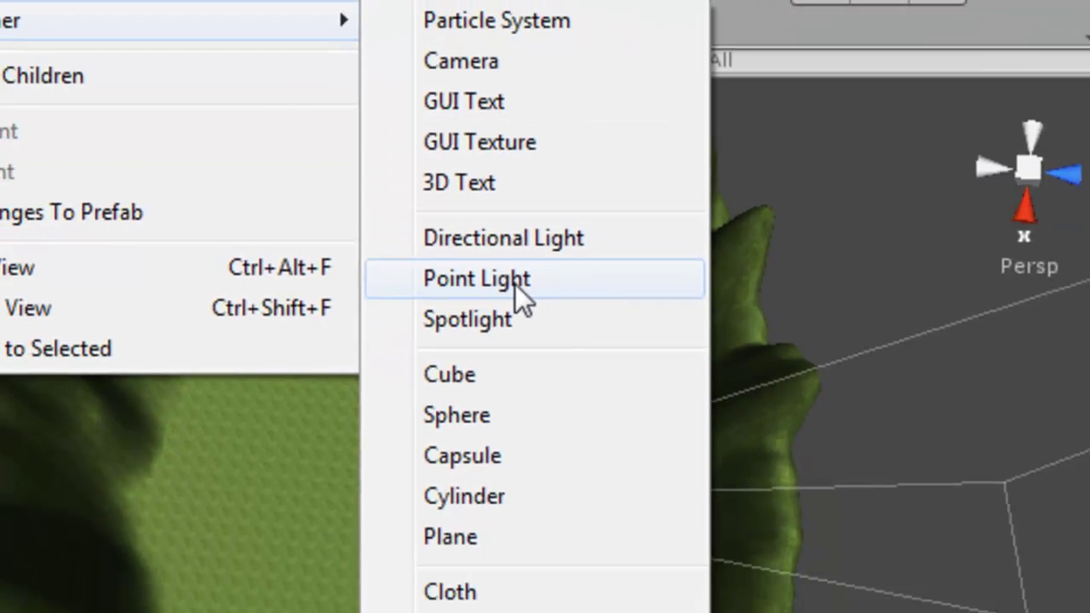
click(515, 285)
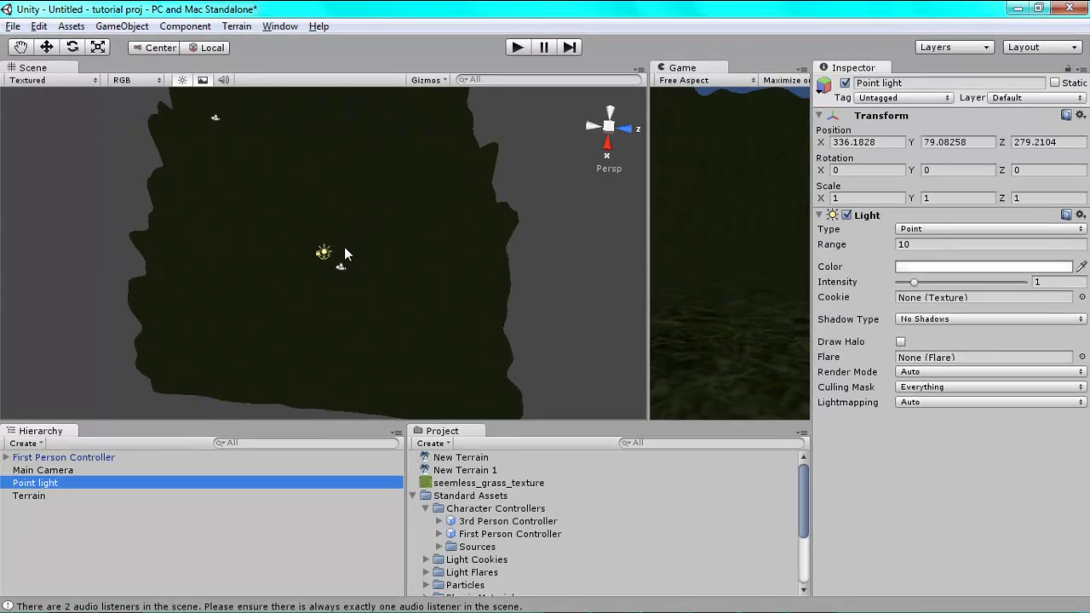
- Enlarge the point light's range to about 52.7 by stretching its range sphere
scroll(347, 226, up, 5)
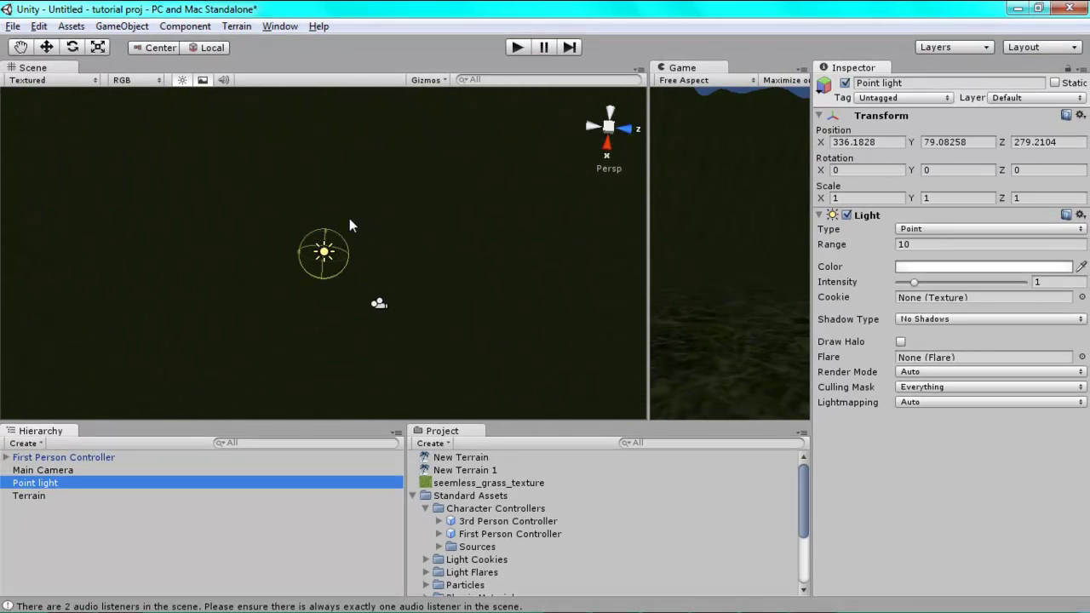
scroll(267, 273, up, 3)
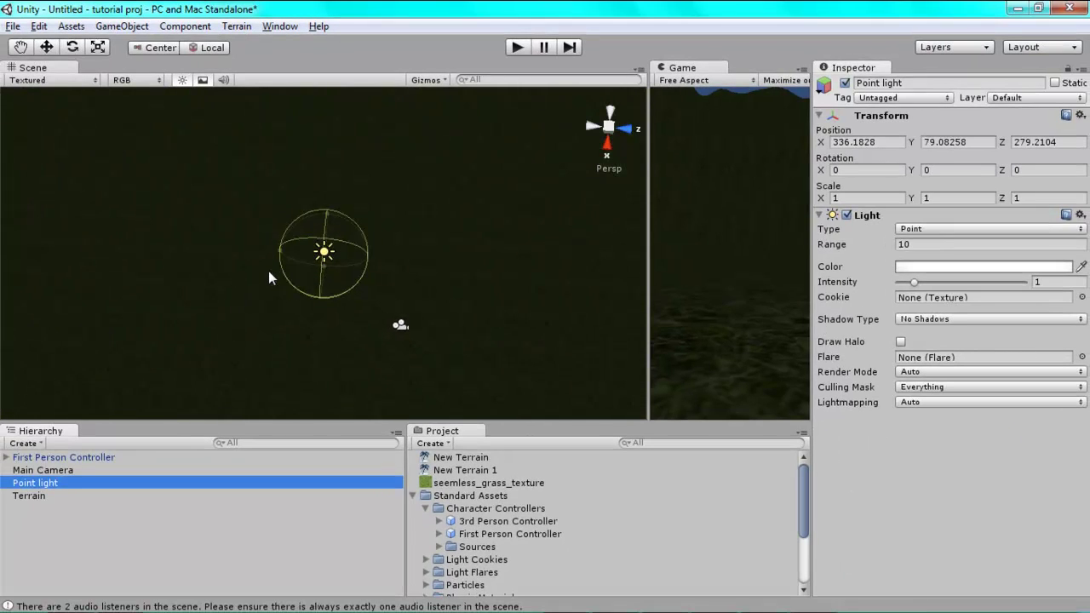
scroll(281, 254, up, 1)
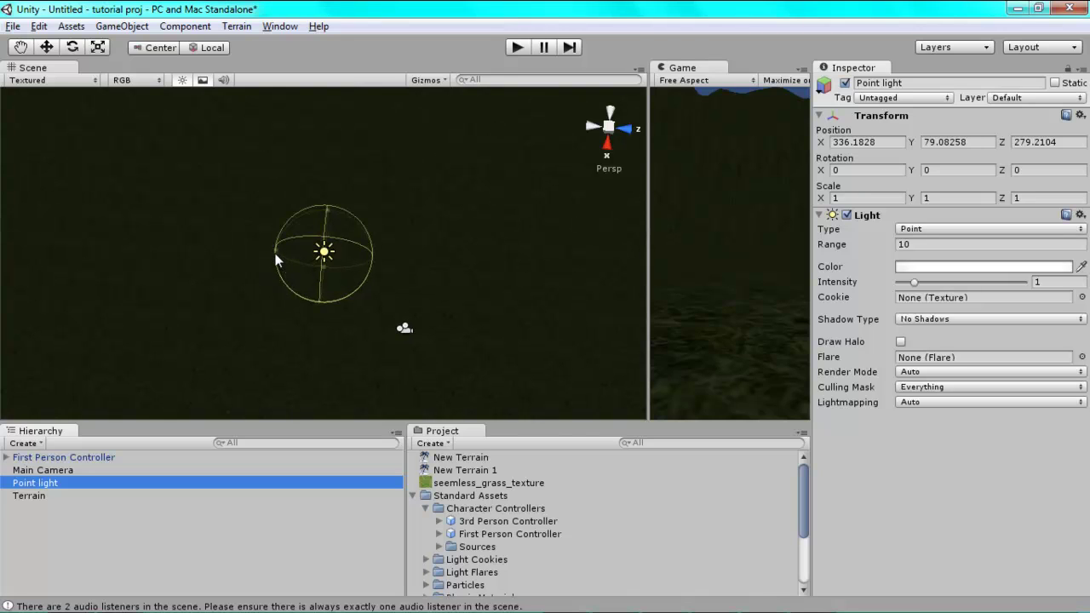
drag(275, 257, 74, 237)
scroll(202, 238, down, 6)
scroll(201, 237, down, 6)
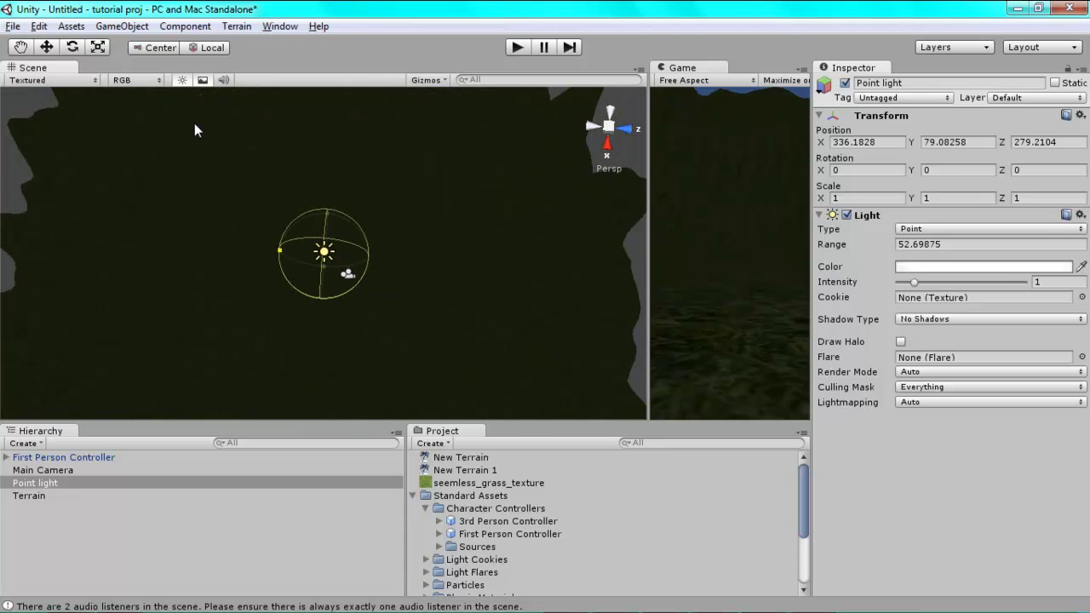
- Raise the point light above the terrain to a Y position of about 133 and switch to the Scale tool
click(47, 48)
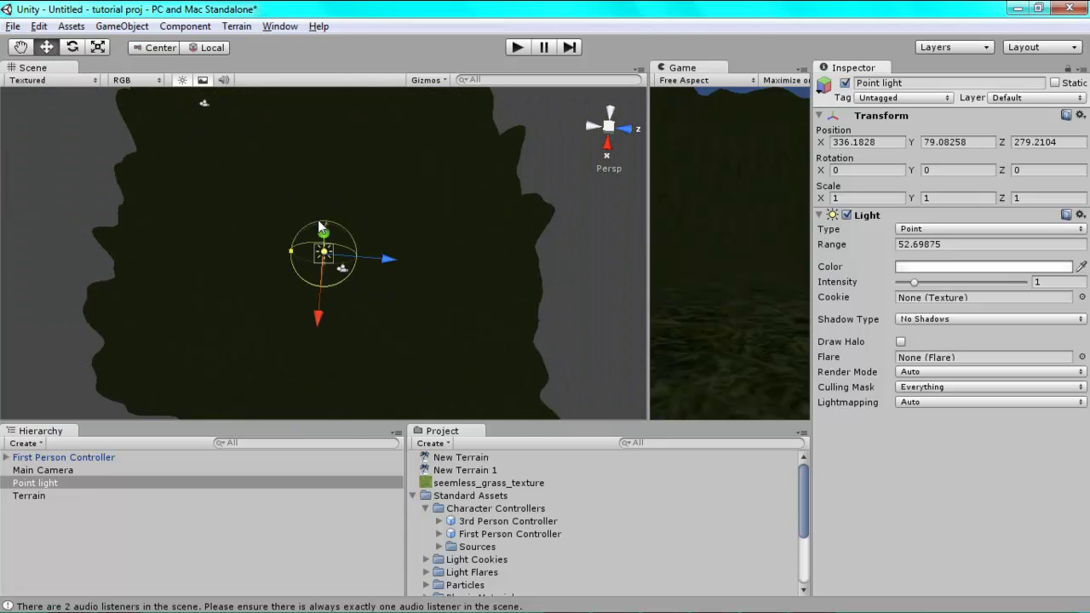
drag(323, 230, 323, 220)
click(94, 49)
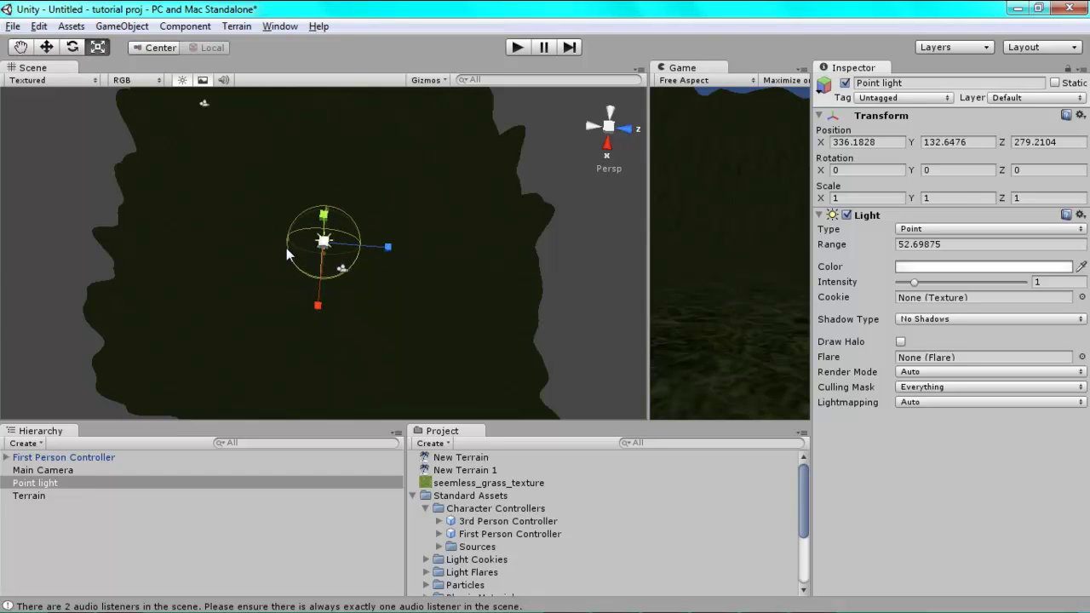
- Enlarge the point light's range to about 651.7 and play-test the lighting in a widened Game view
drag(286, 238, 2, 230)
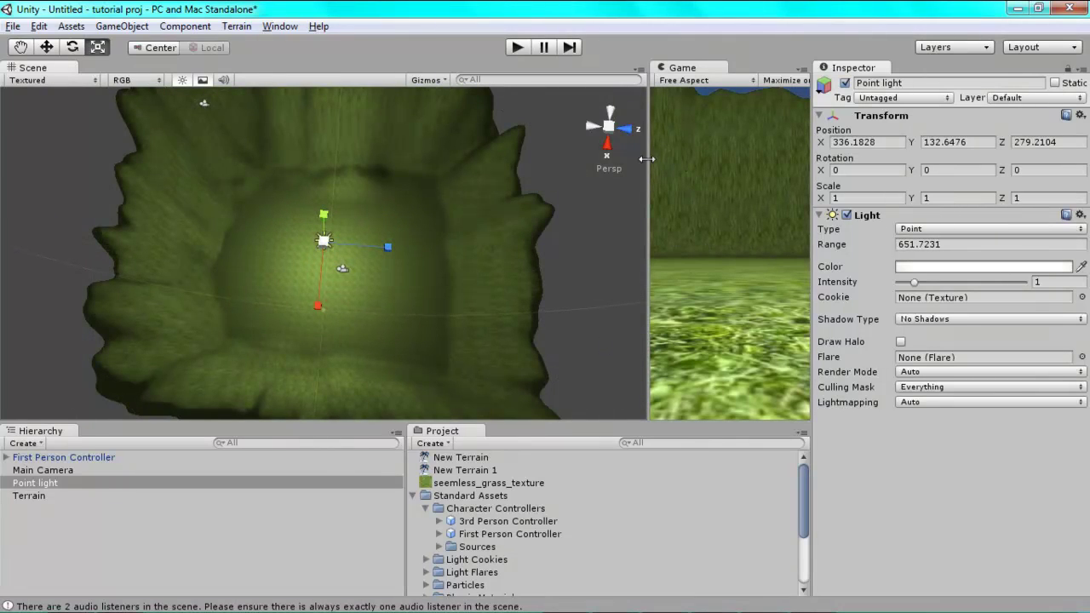
drag(647, 160, 5, 179)
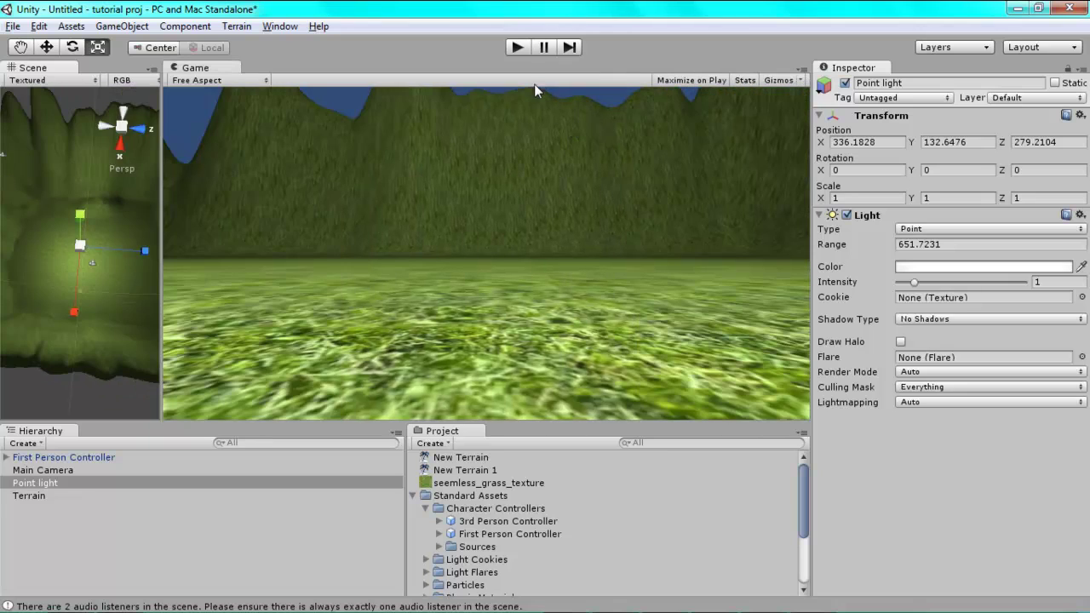
click(517, 47)
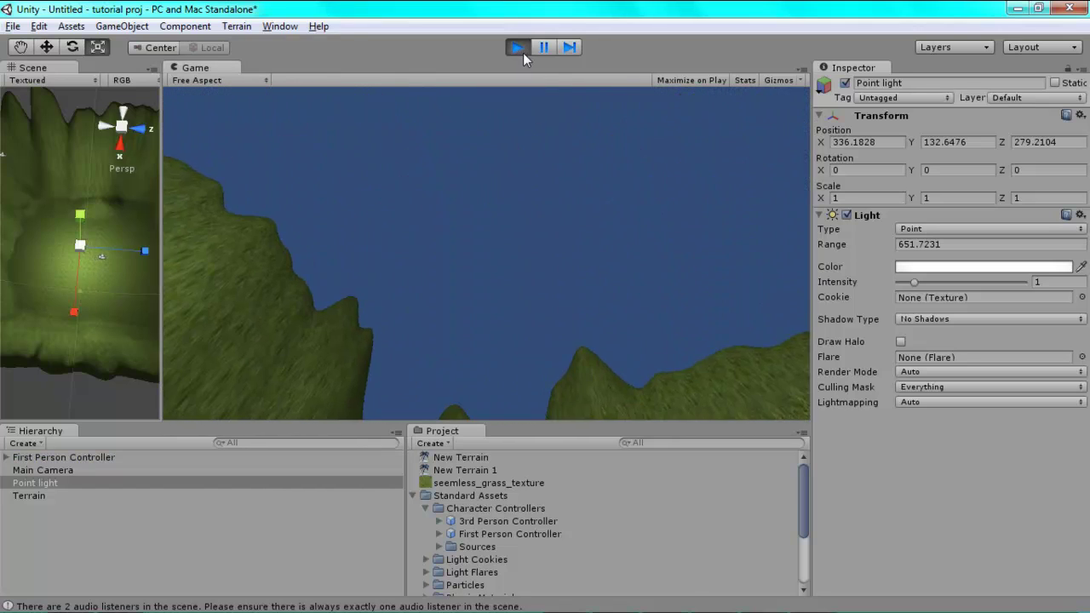
click(518, 48)
- Raise the point light's intensity to about 1.67 and move it up to a Y position of about 171
drag(163, 158, 445, 162)
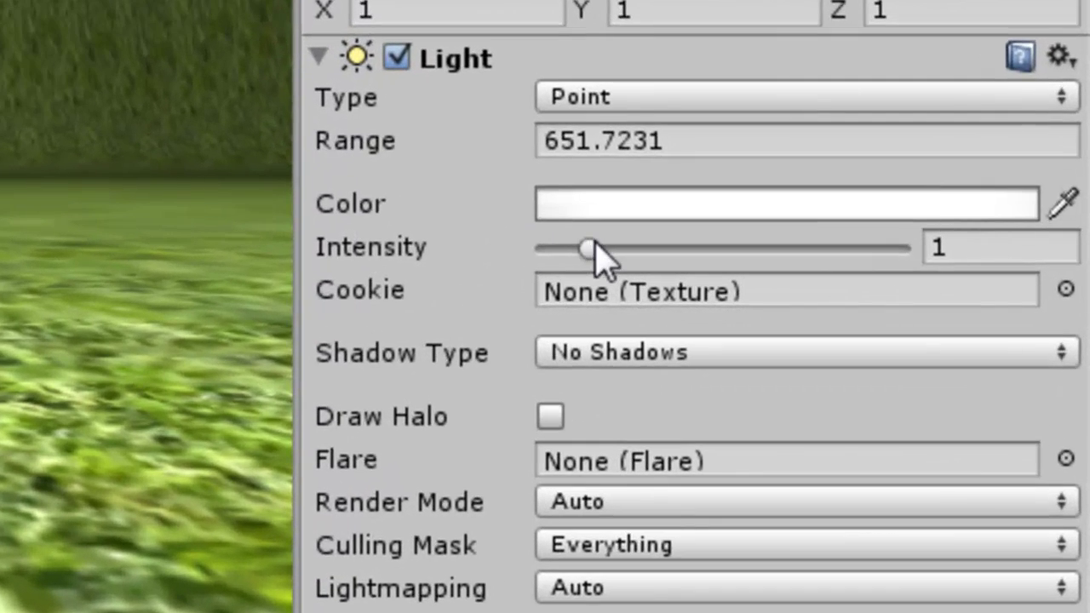
drag(914, 282, 930, 285)
mouse_move(635, 260)
mouse_down()
mouse_move(596, 258)
mouse_move(622, 259)
mouse_up()
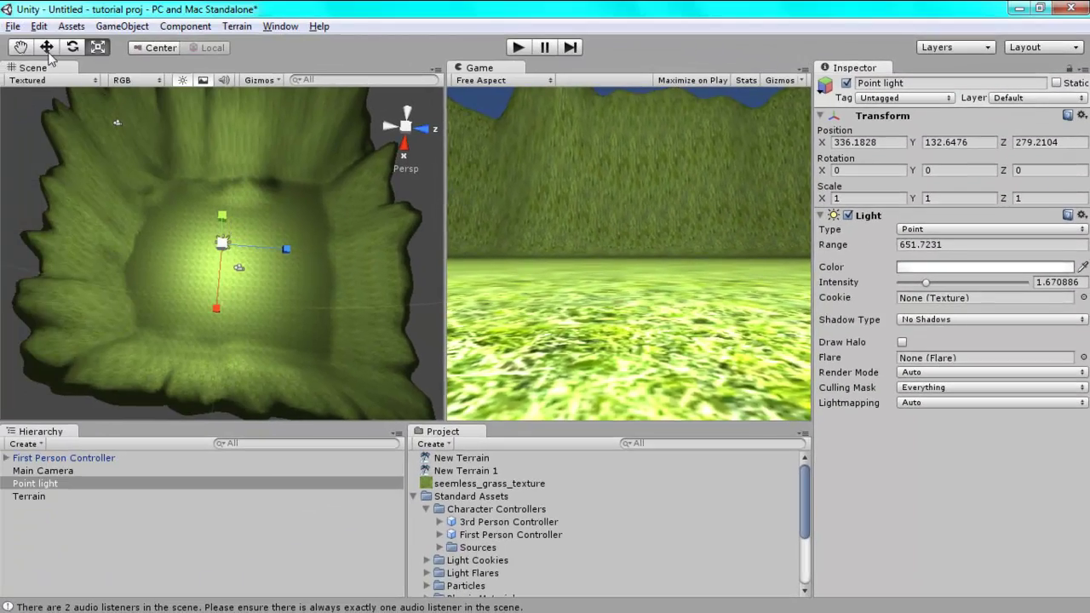
click(47, 51)
drag(226, 218, 218, 212)
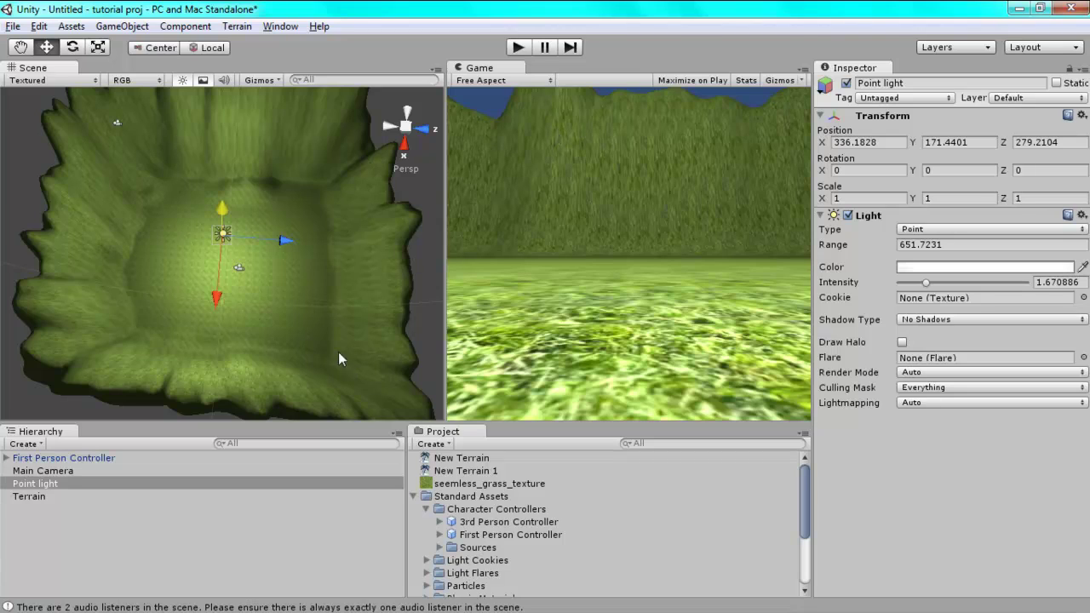
- Set the standalone Main Camera's background to bright blue, R 0, G 99, B 255
click(59, 470)
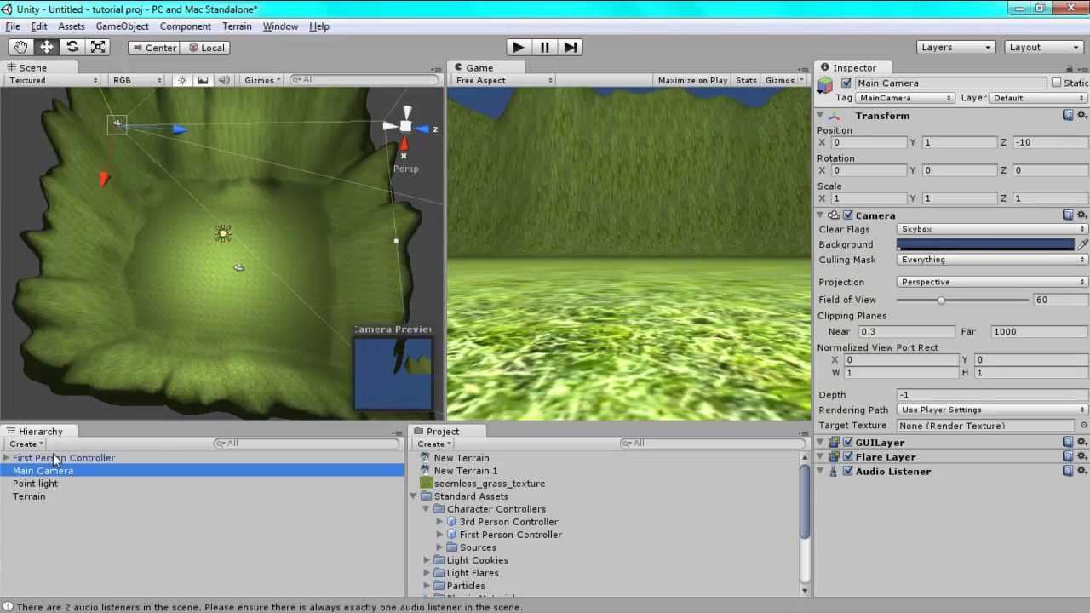
click(926, 245)
drag(97, 72, 159, 45)
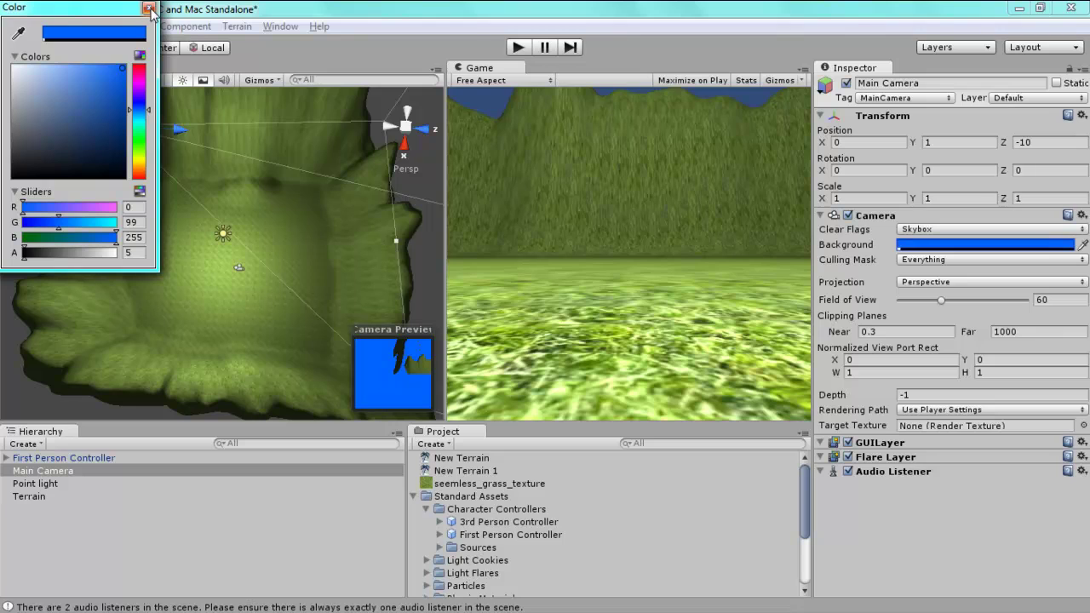
click(149, 9)
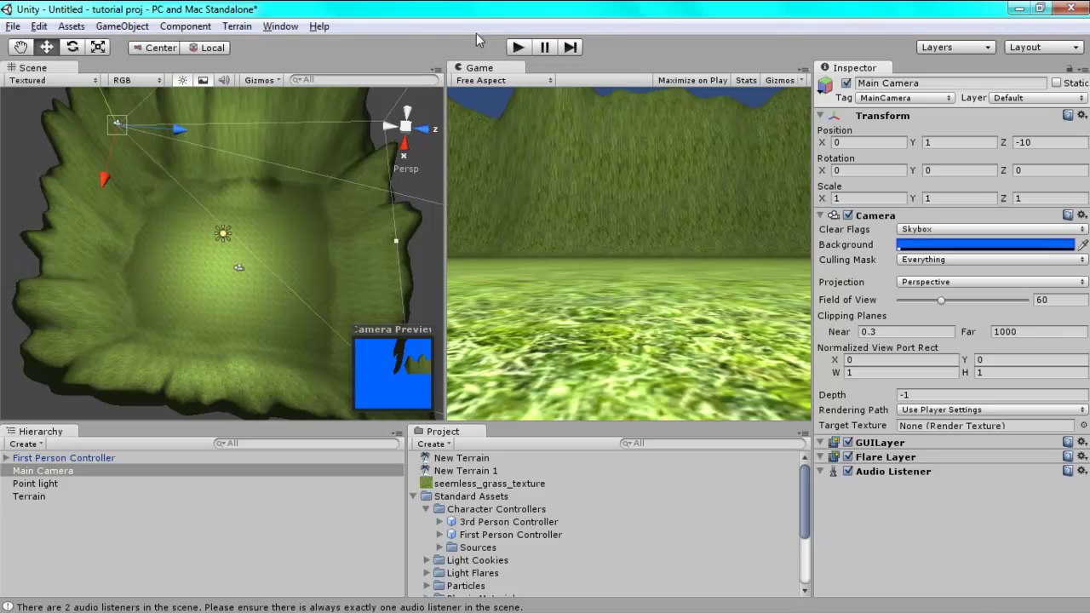
- Play-test the scene in a wider Game view to check the sky colour, ending the test
click(518, 47)
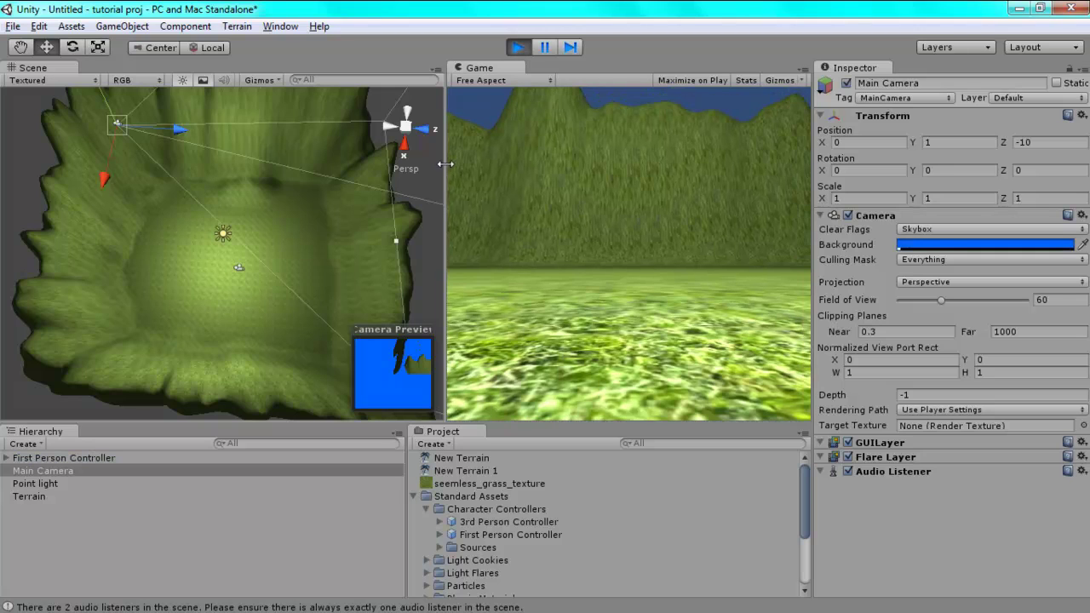
drag(446, 163, 367, 163)
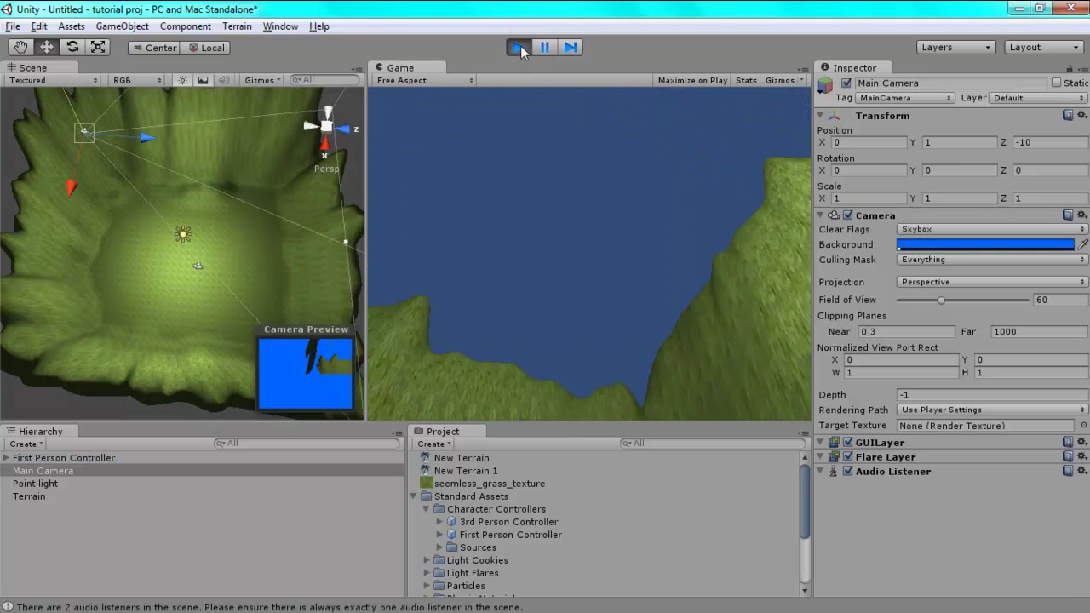
click(517, 49)
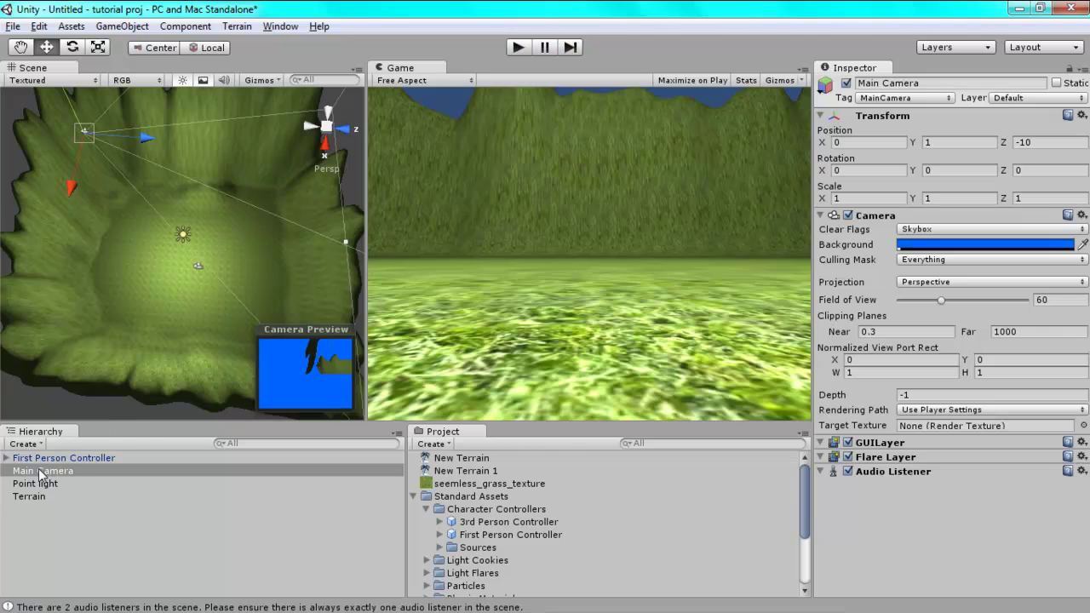
- Set the background of the First Person Controller's own Main Camera to bright blue and play-test the sky
click(6, 458)
click(57, 484)
click(973, 261)
drag(42, 119, 203, 7)
click(148, 8)
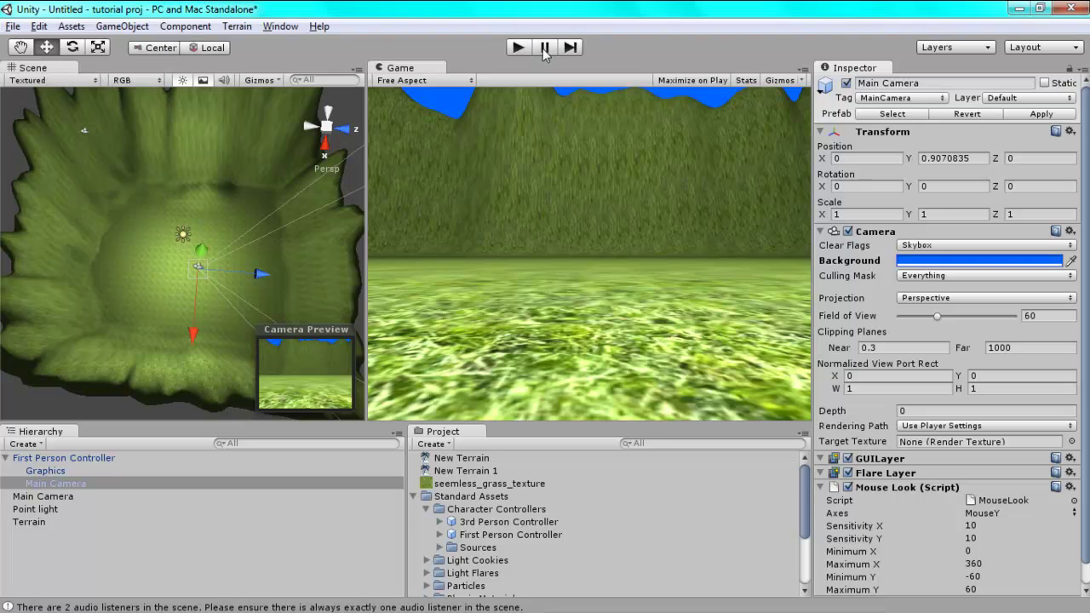
click(518, 47)
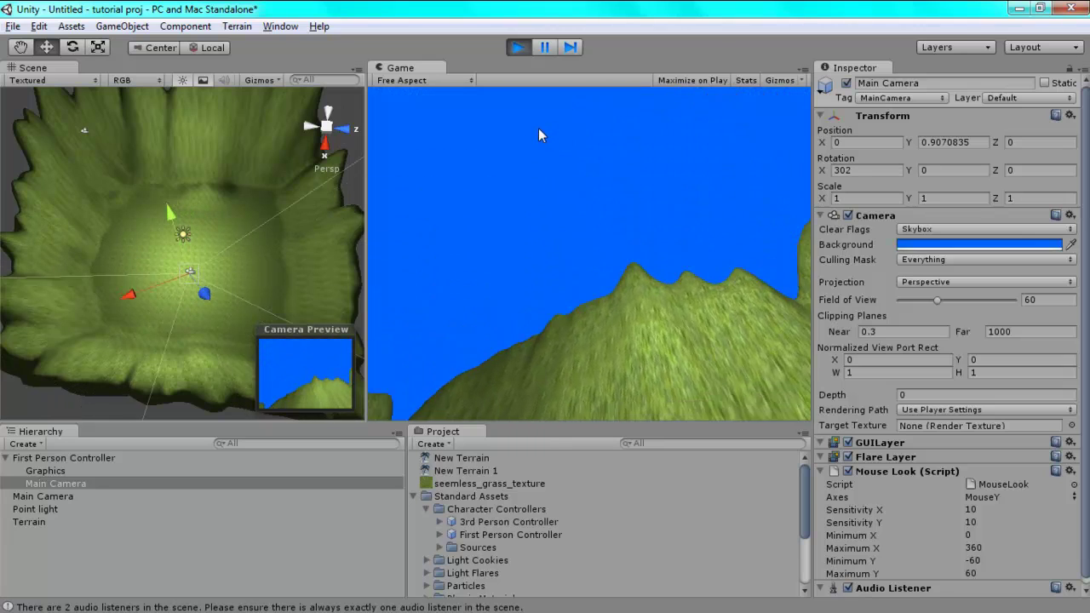
click(518, 47)
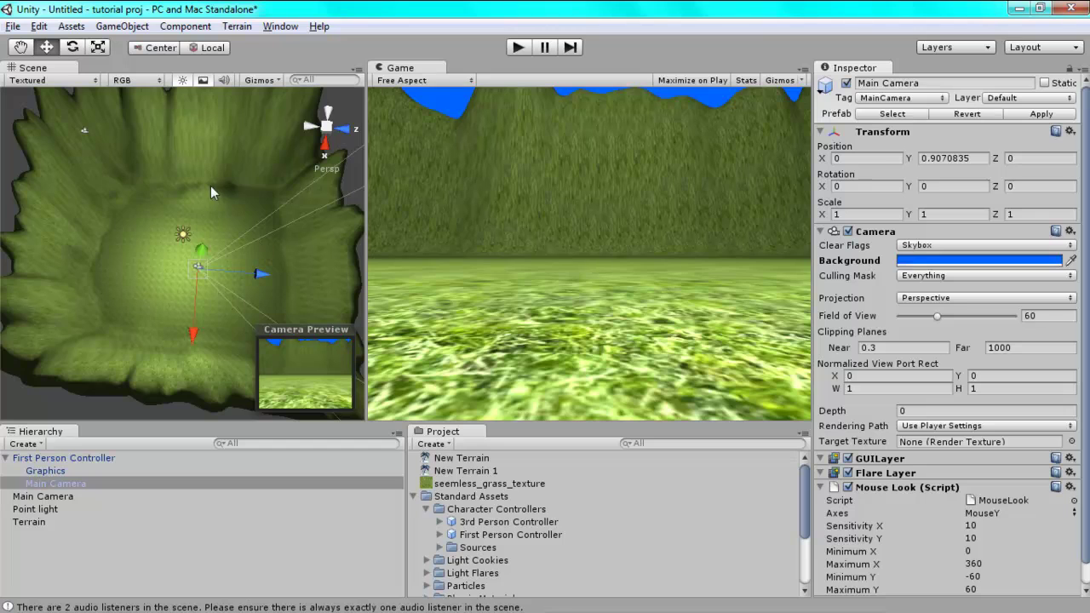
- Open the Render Settings and create a material named skybox material in the project
click(39, 27)
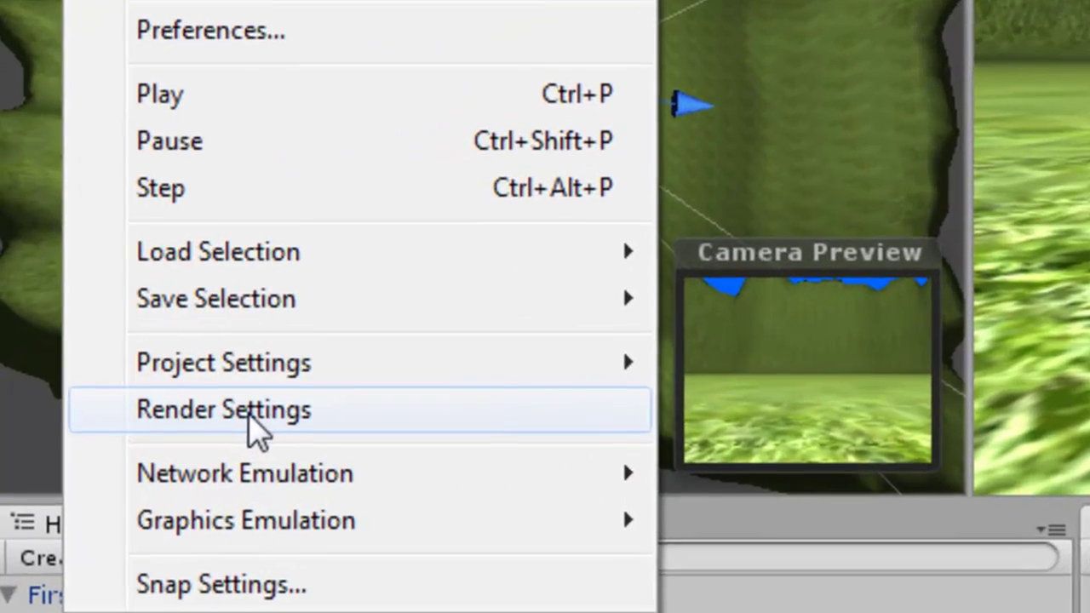
click(250, 418)
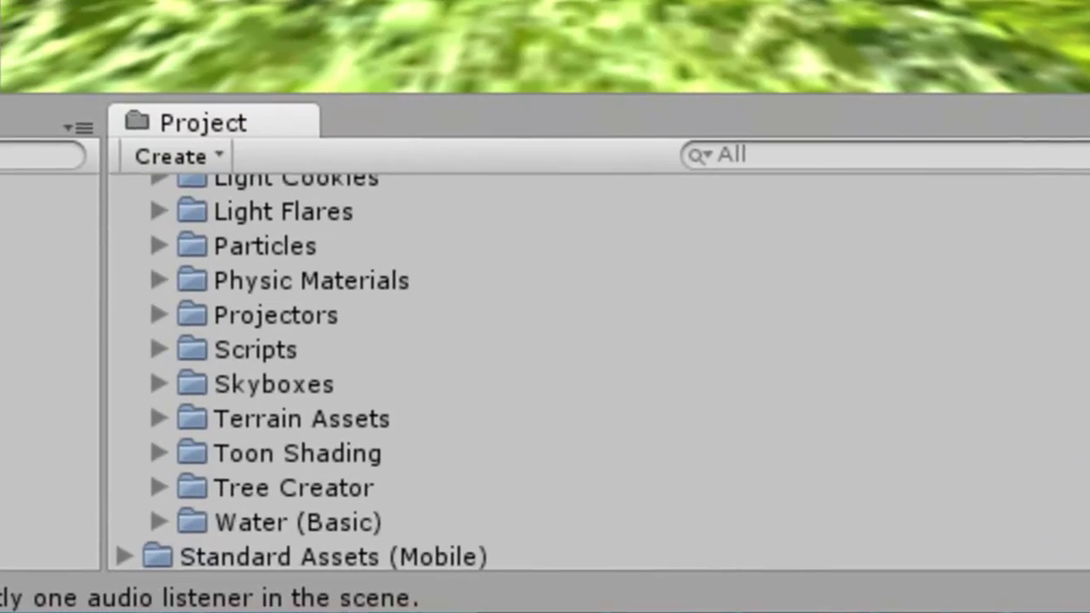
scroll(545, 366, up, 5)
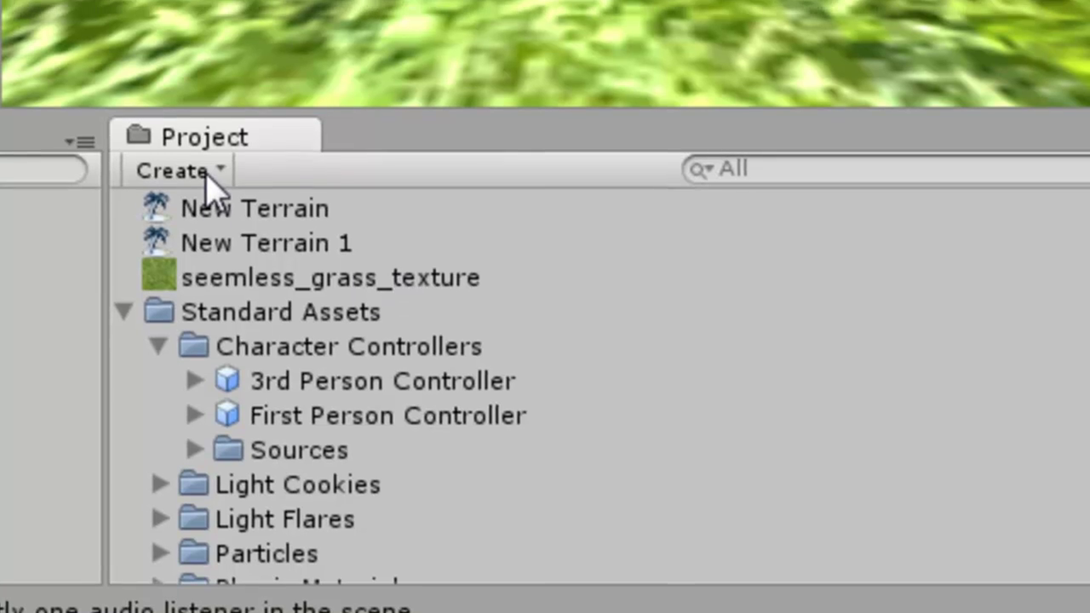
click(211, 155)
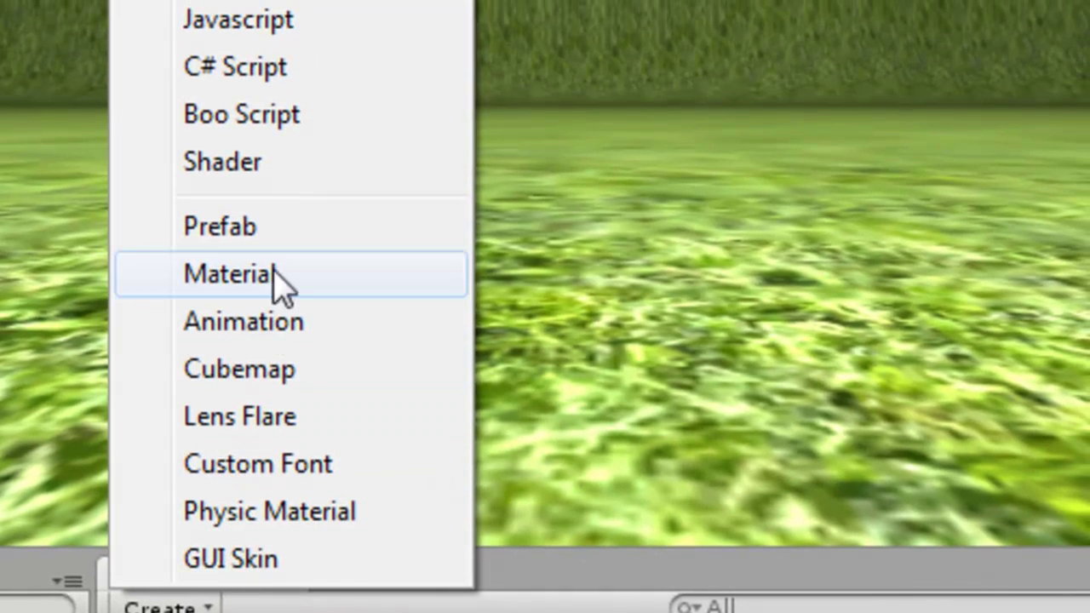
click(277, 155)
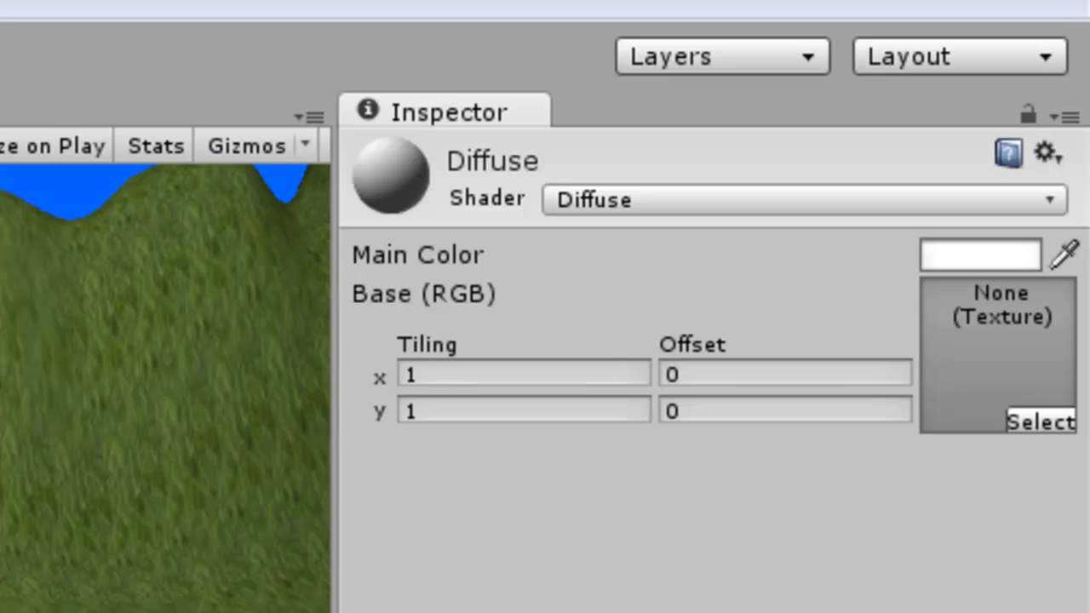
key(Return)
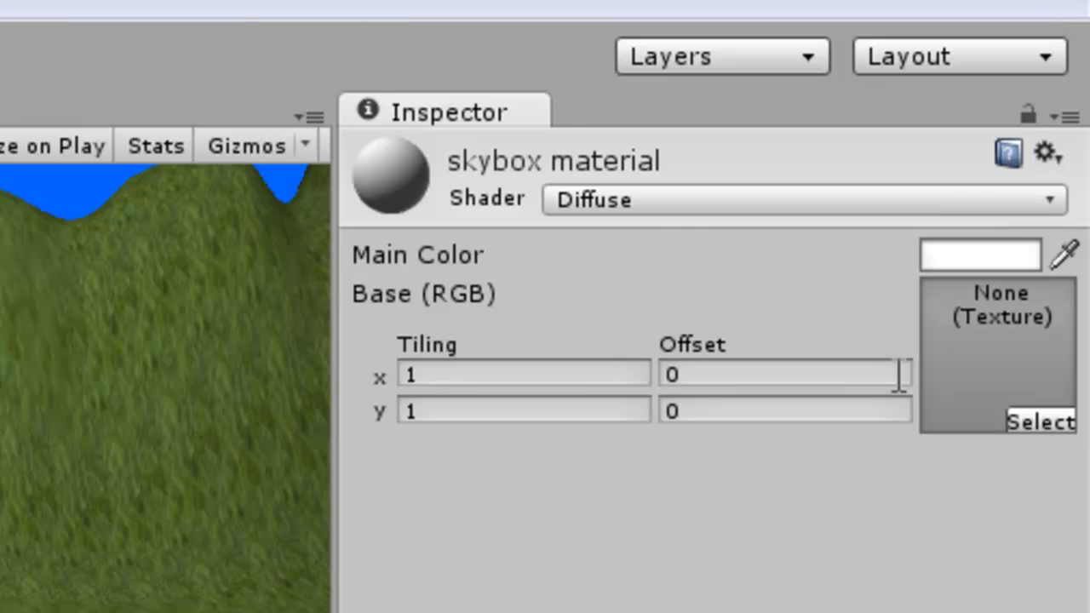
- Switch the skybox material's shader to RenderFX Skybox and look over its six face texture slots
click(1063, 207)
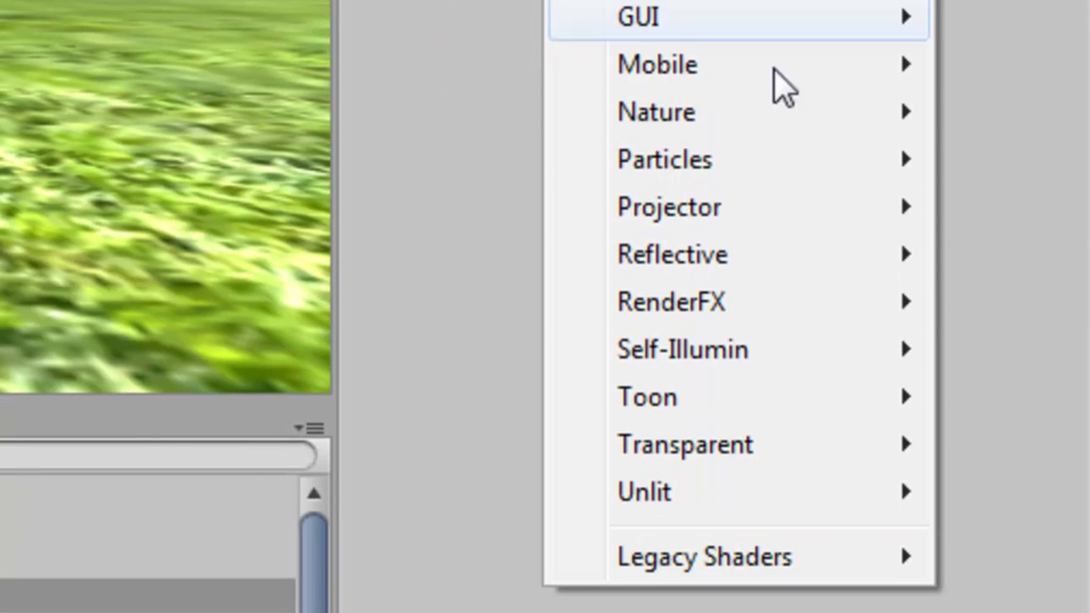
mouse_move(761, 309)
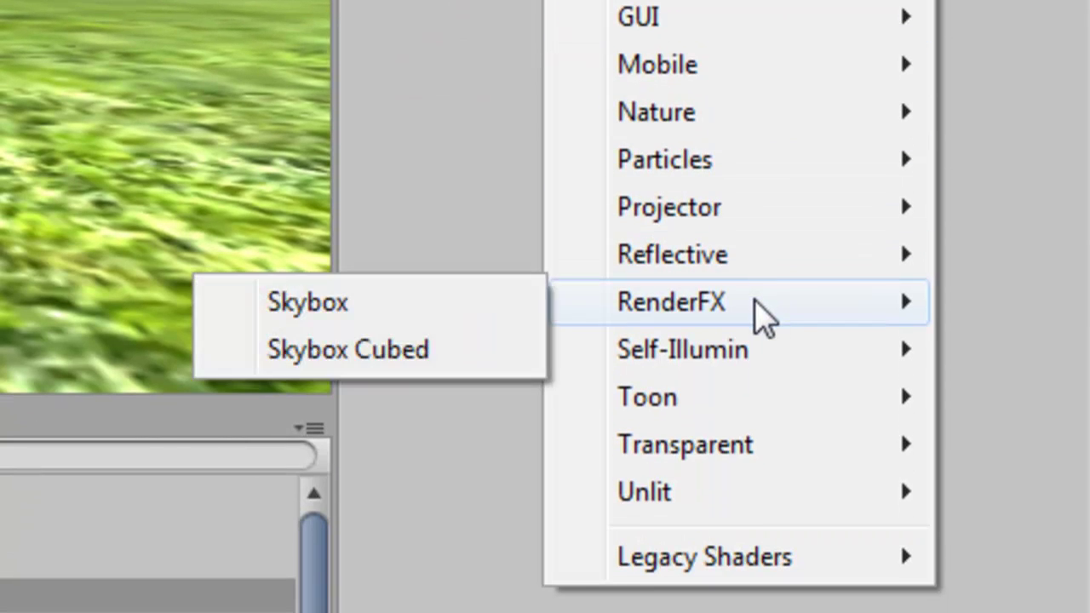
click(483, 302)
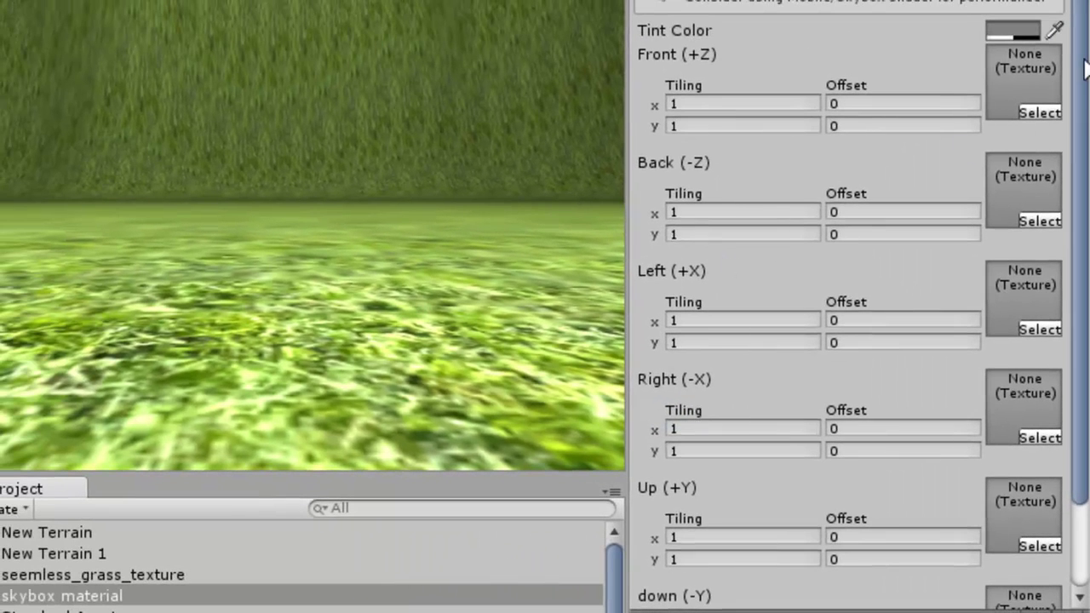
drag(1086, 68, 1087, 197)
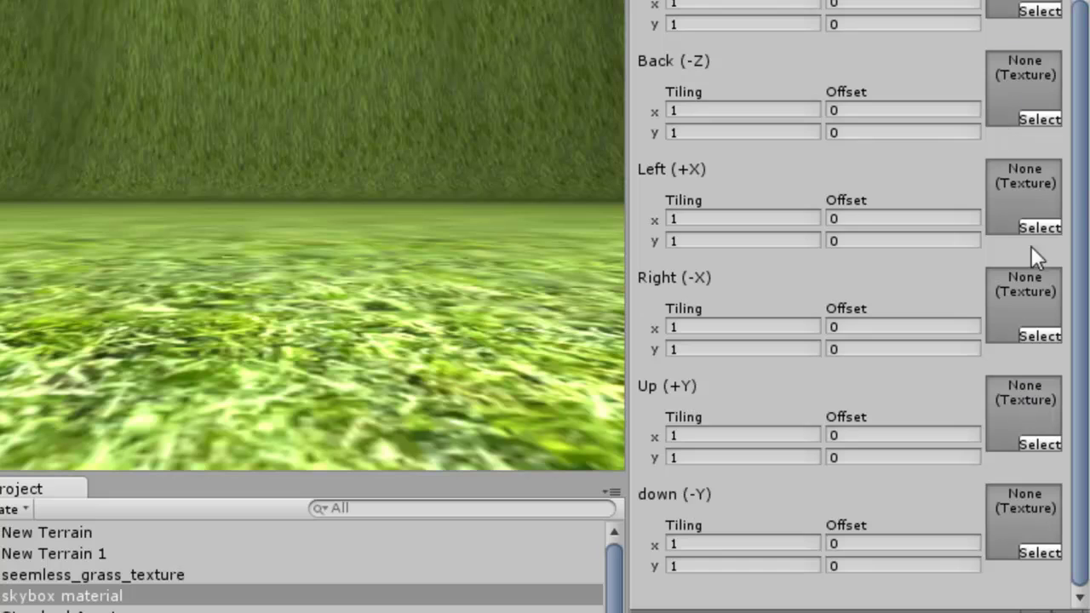
drag(1086, 179, 1081, 77)
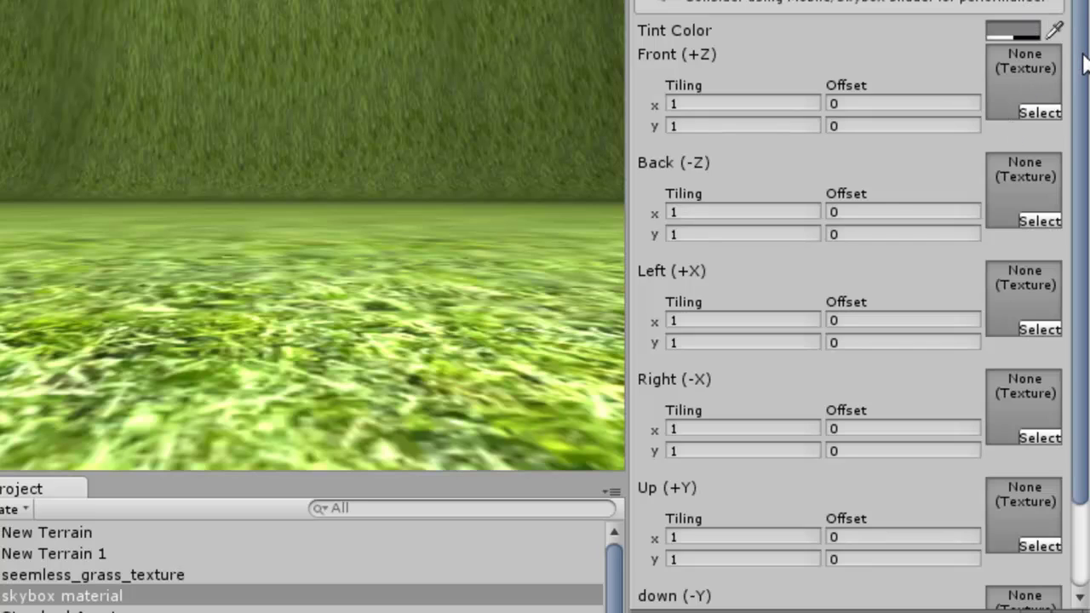
- Assign seemless_grass_texture to the front, back, left, right, up and down faces of the skybox material
click(64, 577)
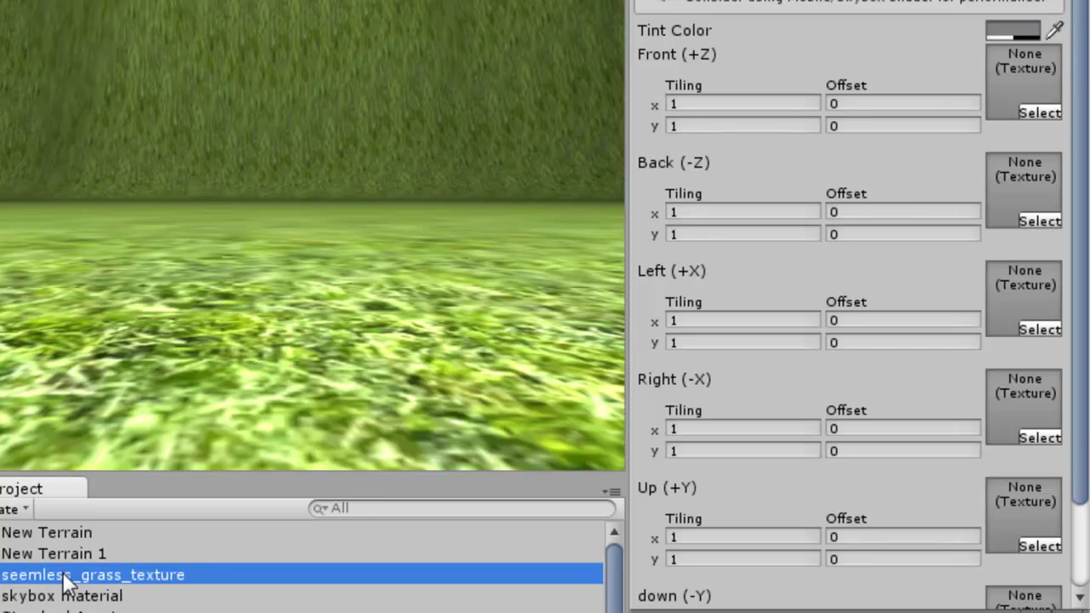
drag(64, 580, 1028, 95)
drag(89, 579, 1047, 290)
drag(61, 590, 1080, 549)
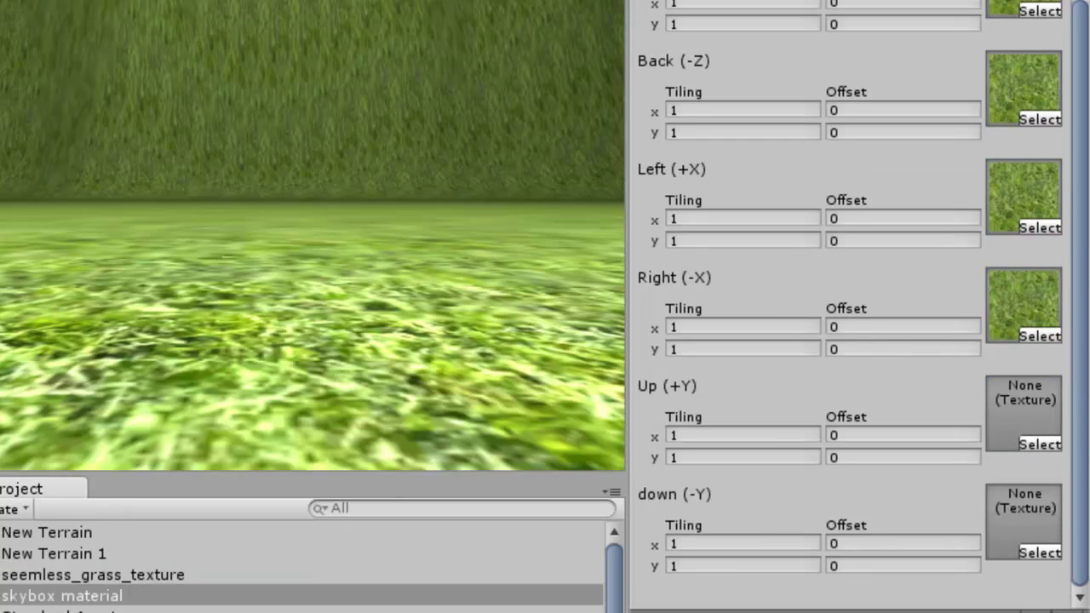
drag(51, 575, 1008, 520)
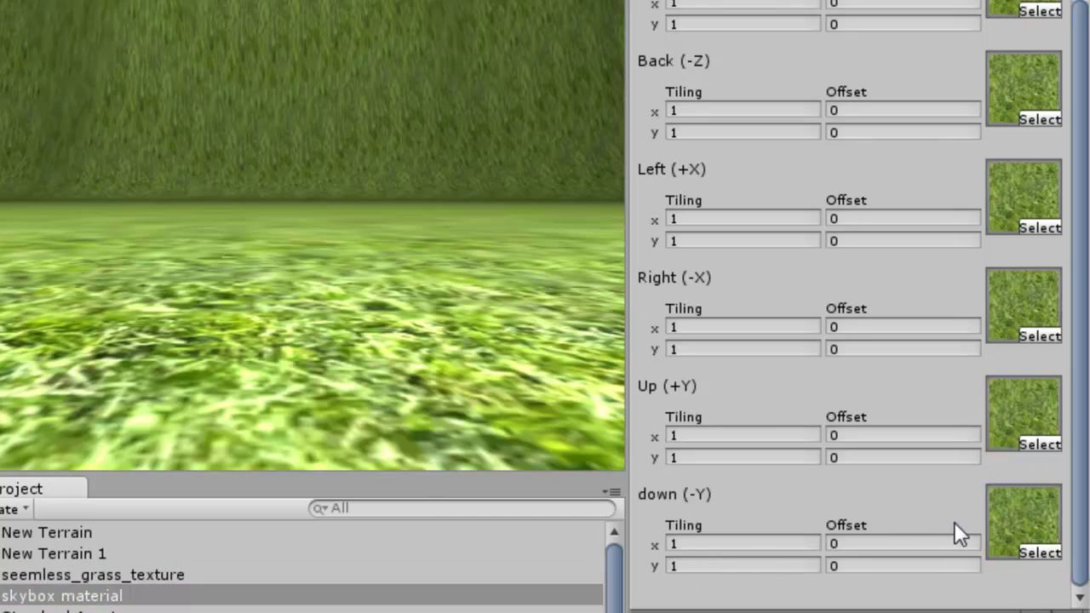
- Assign skybox material as the Skybox Material in the scene's Render Settings
scroll(1083, 119, up, 3)
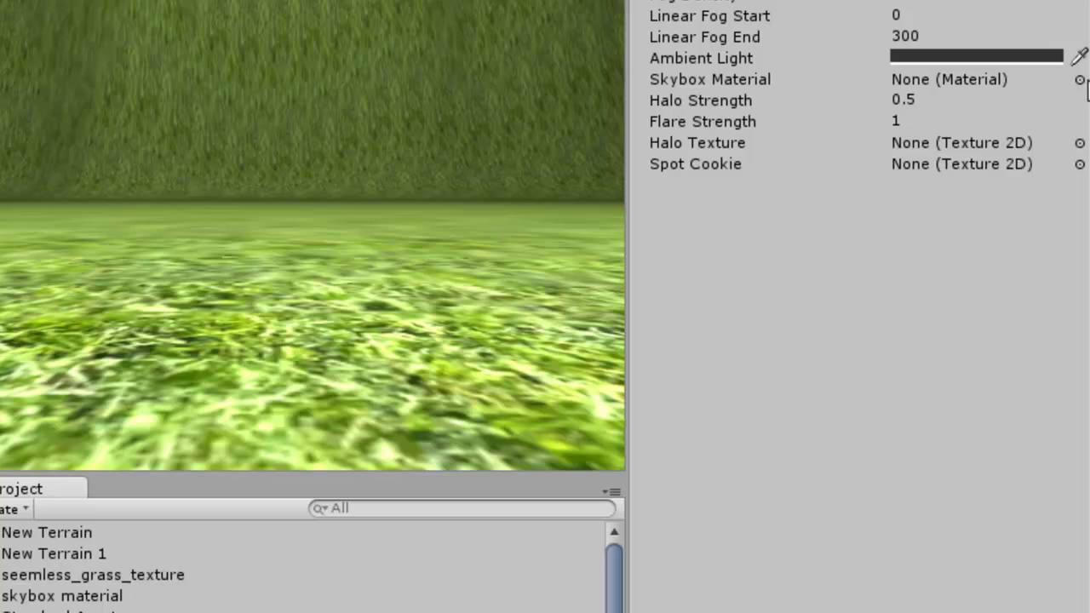
click(1080, 79)
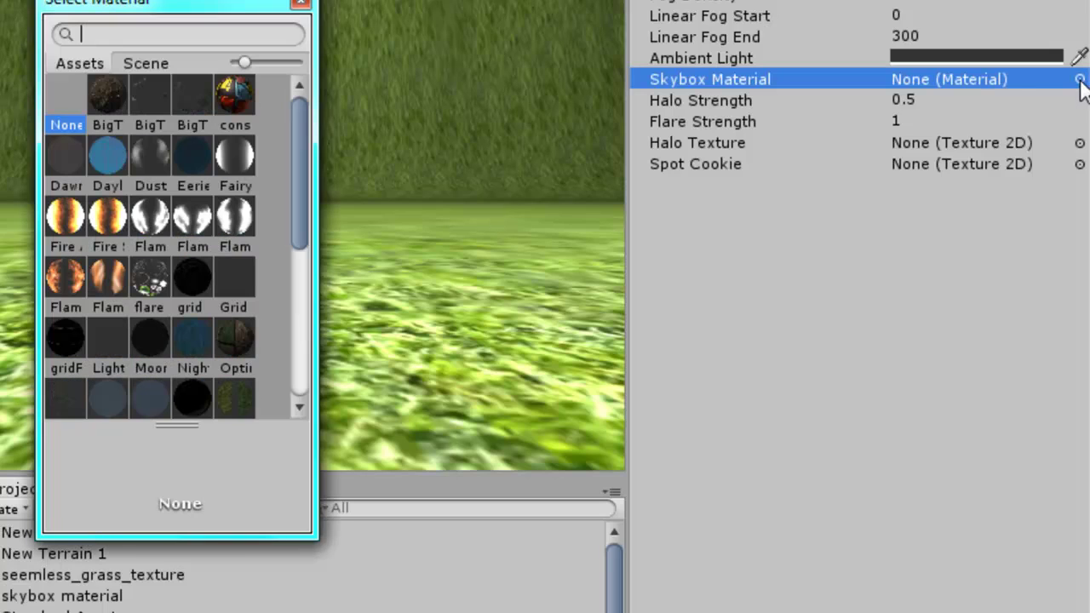
drag(303, 142, 317, 243)
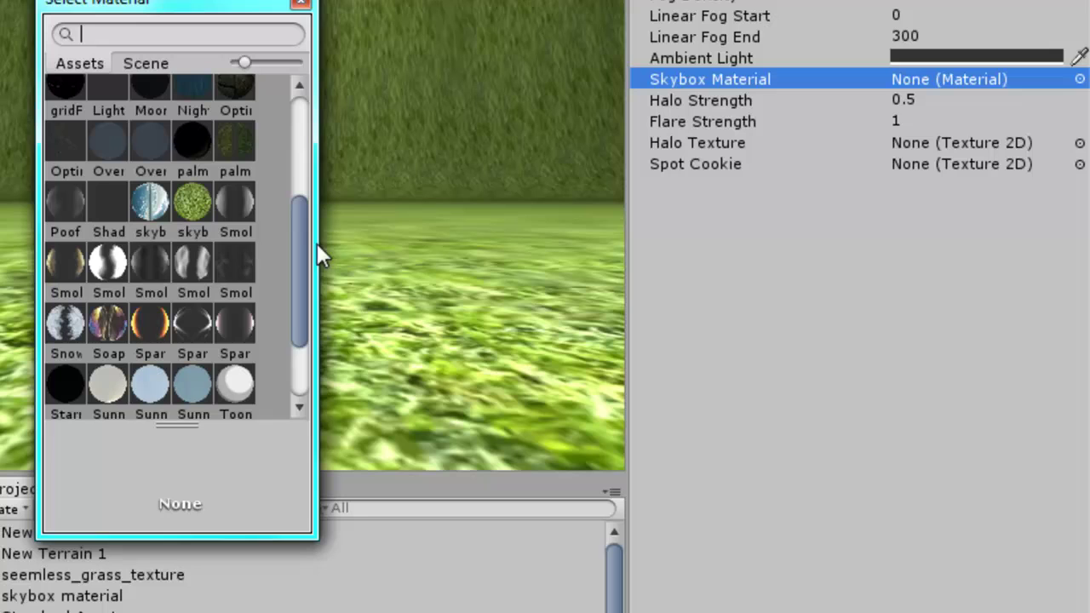
click(190, 198)
double_click(190, 199)
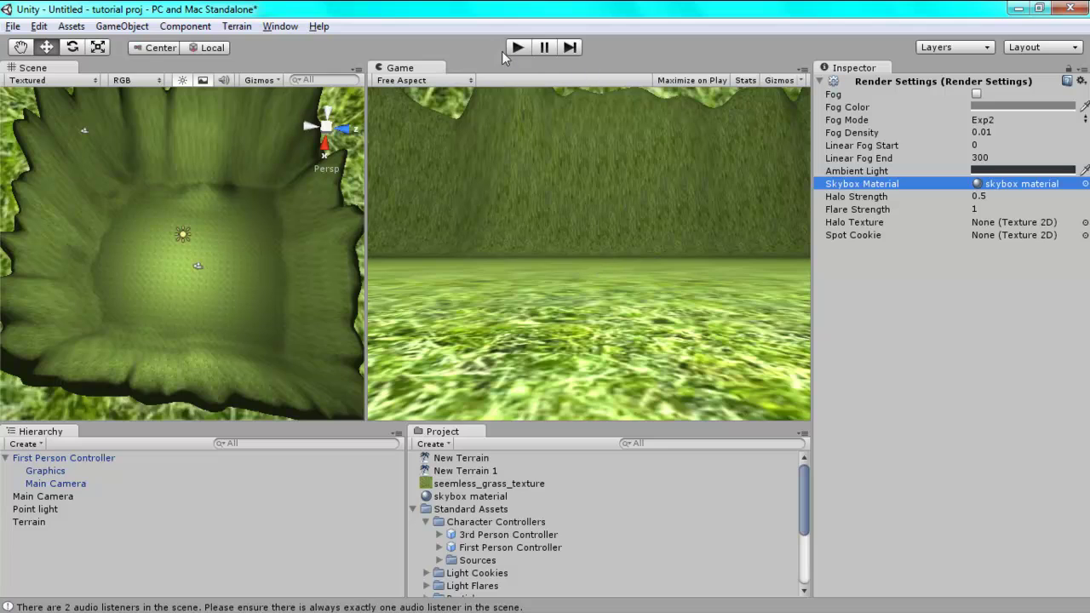
- Play-test the scene to look at the grass skybox above the mountains, and stop the game
click(511, 49)
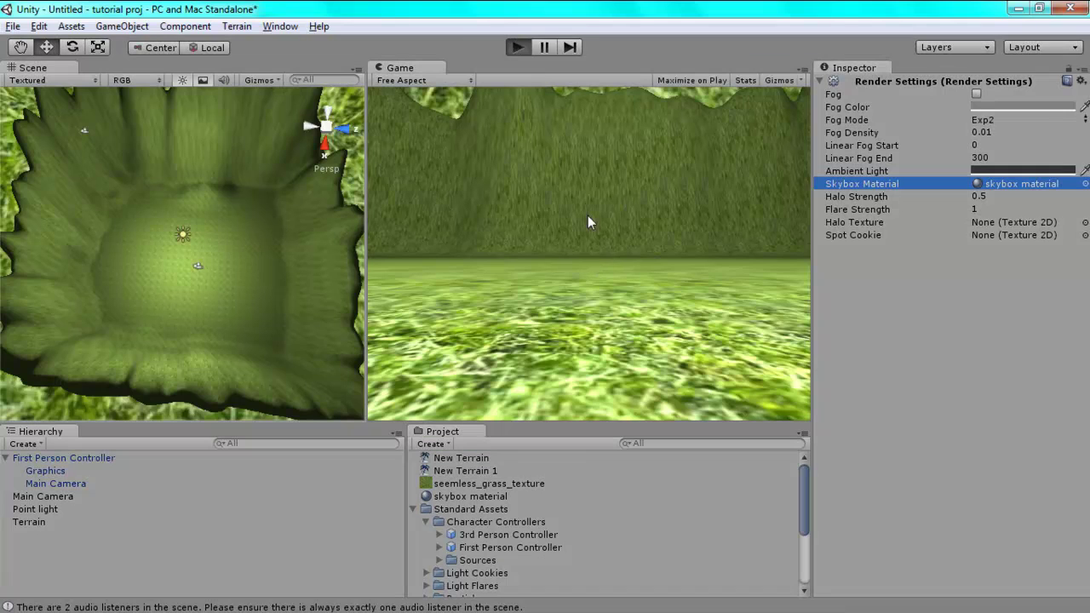
click(627, 153)
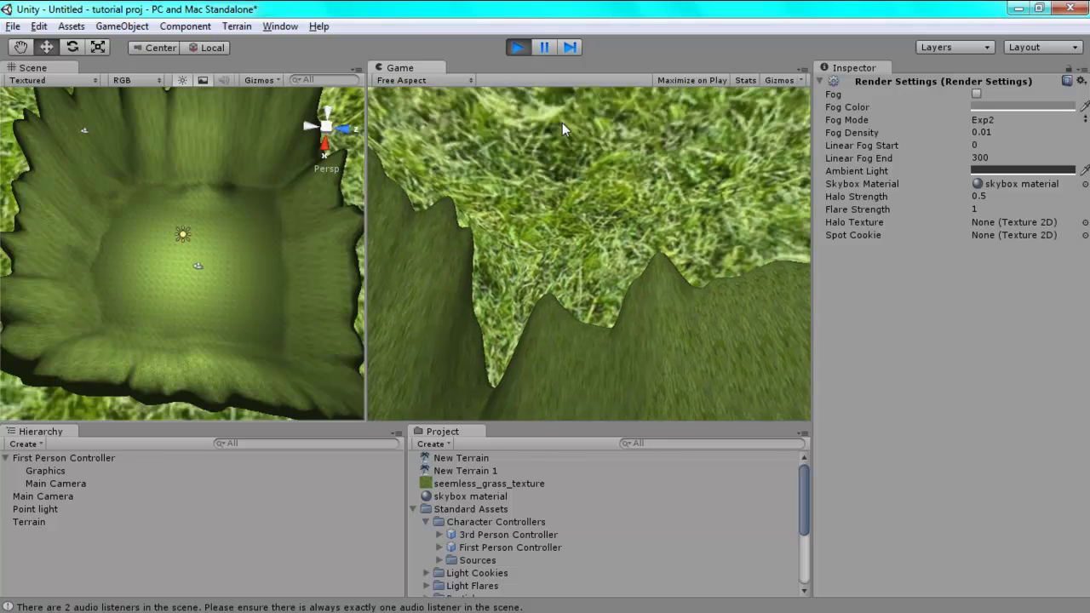
click(518, 48)
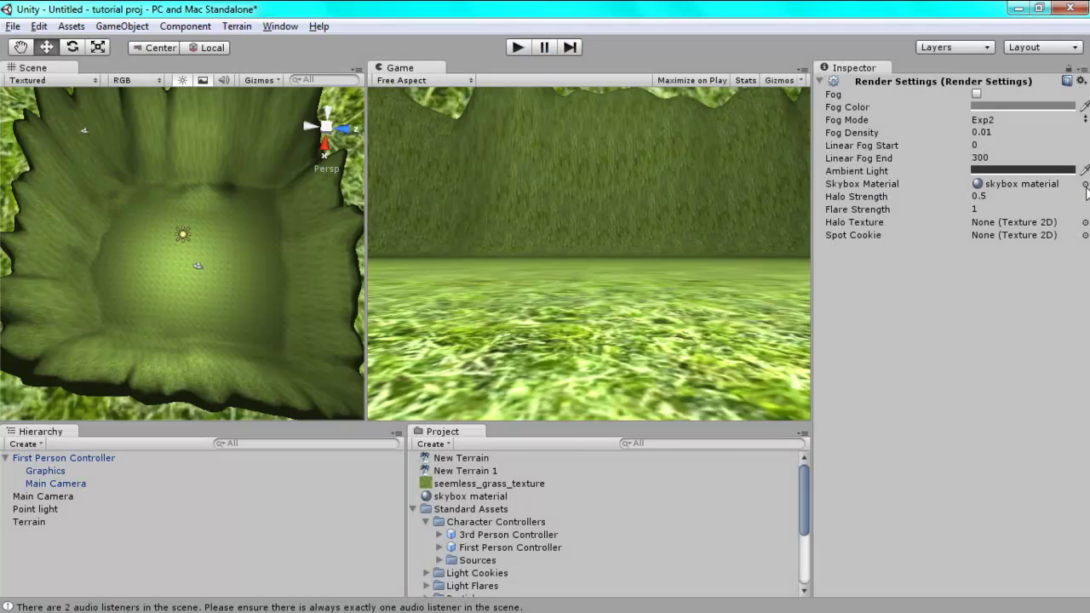
- Set the Skybox Material in the Render Settings to None
click(1085, 184)
click(475, 203)
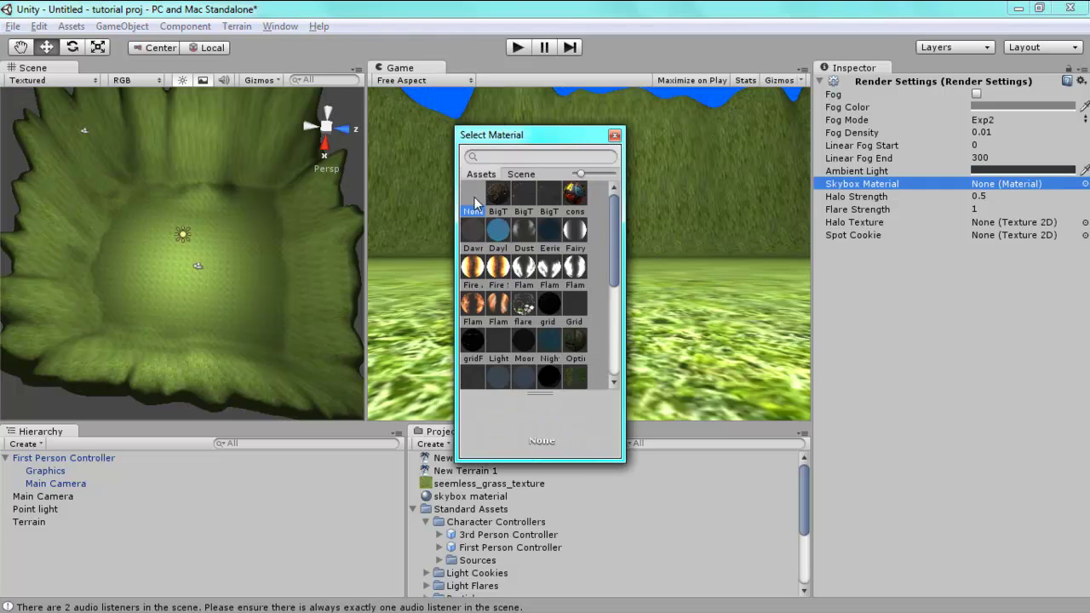
click(615, 134)
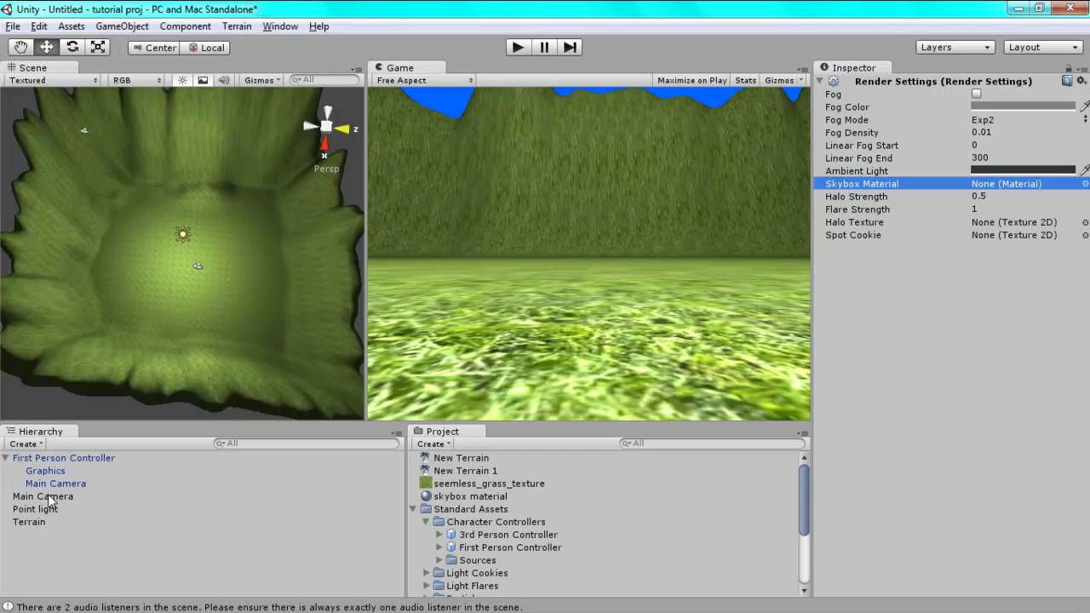
- Delete the standalone Main Camera from the scene, keeping the one inside First Person Controller
click(48, 495)
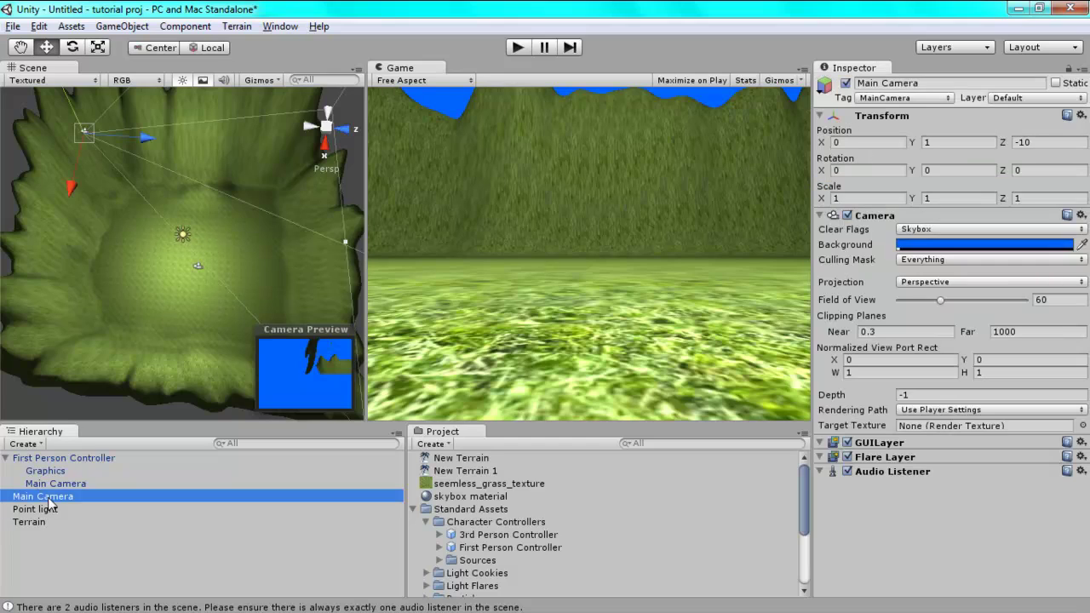
right_click(49, 500)
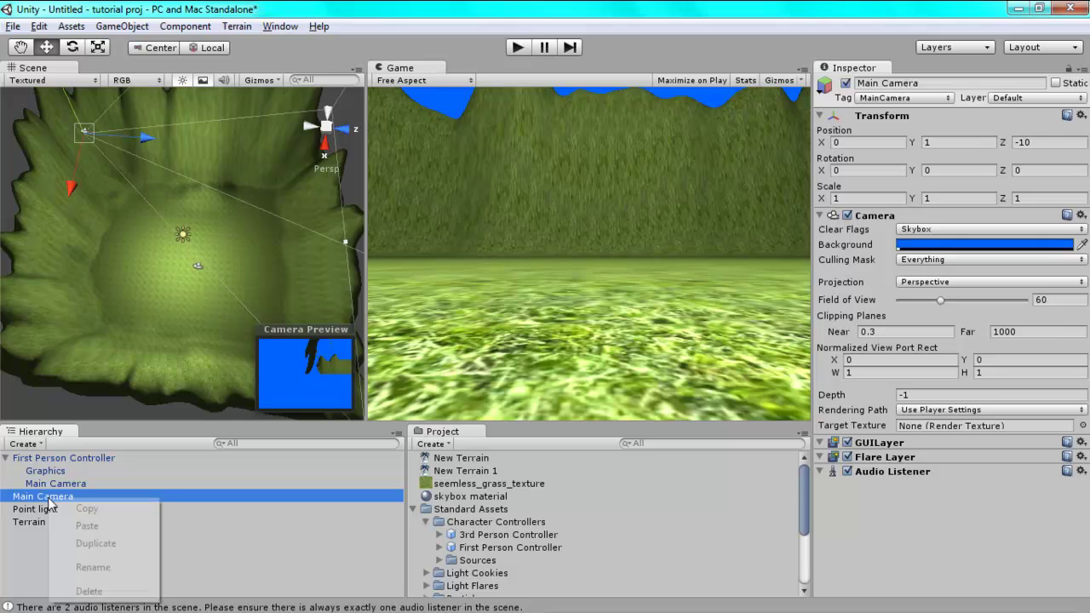
click(89, 587)
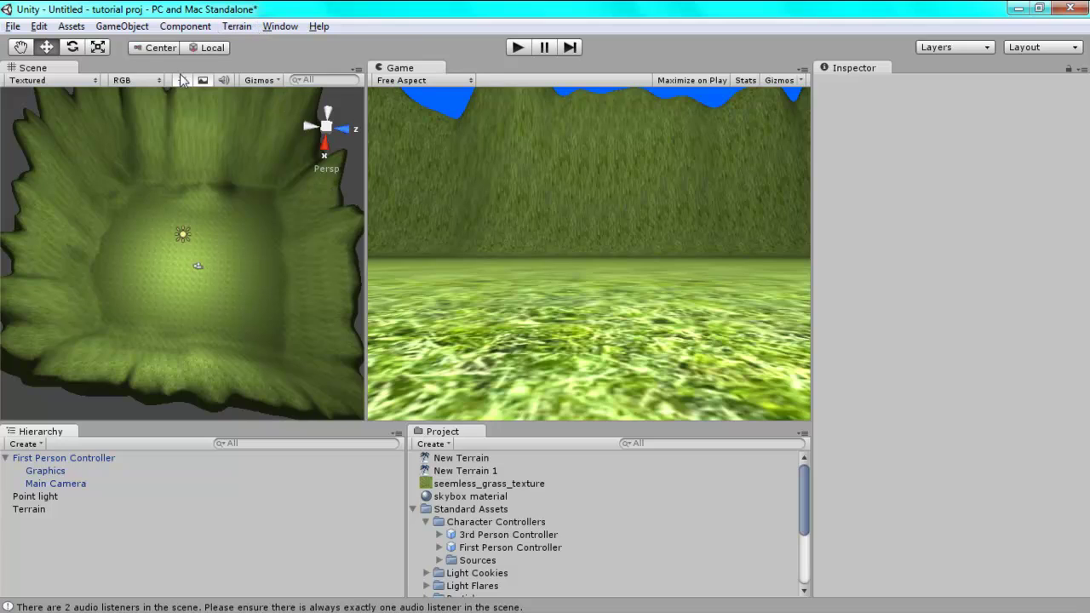
click(142, 32)
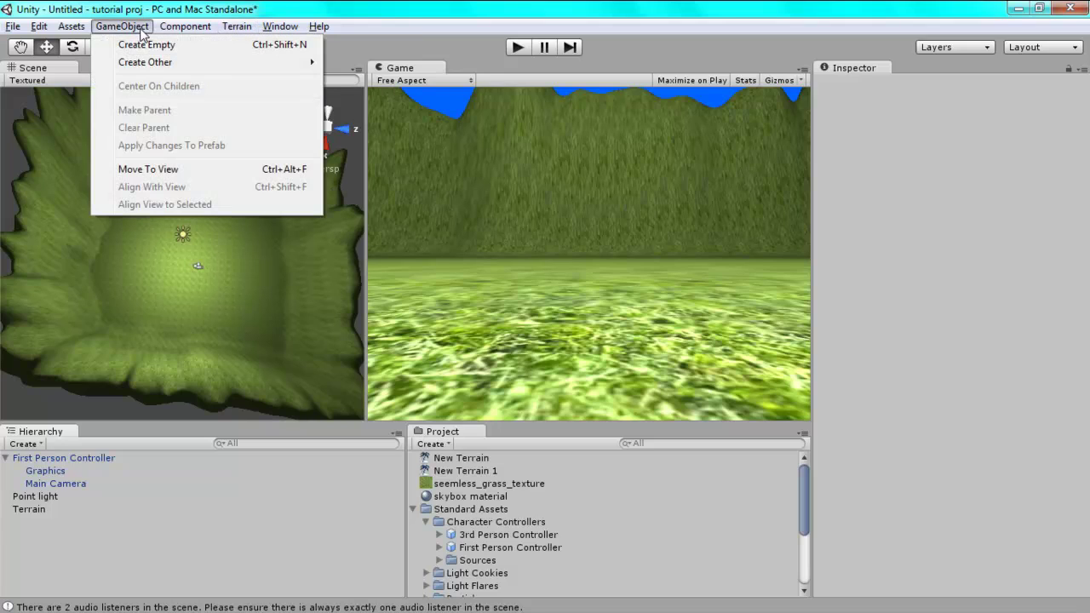
mouse_move(160, 63)
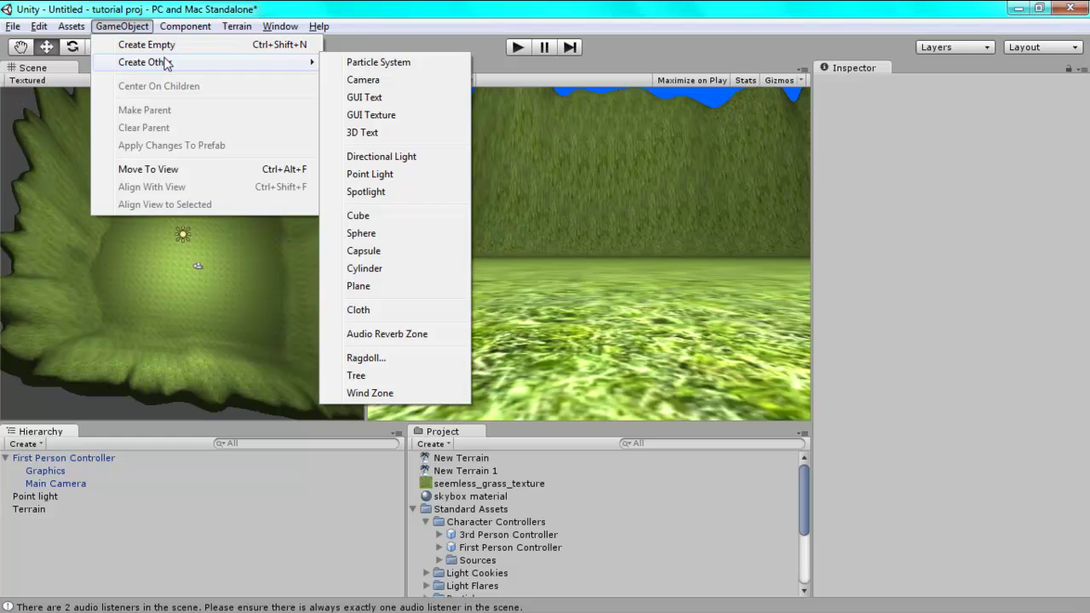
click(266, 551)
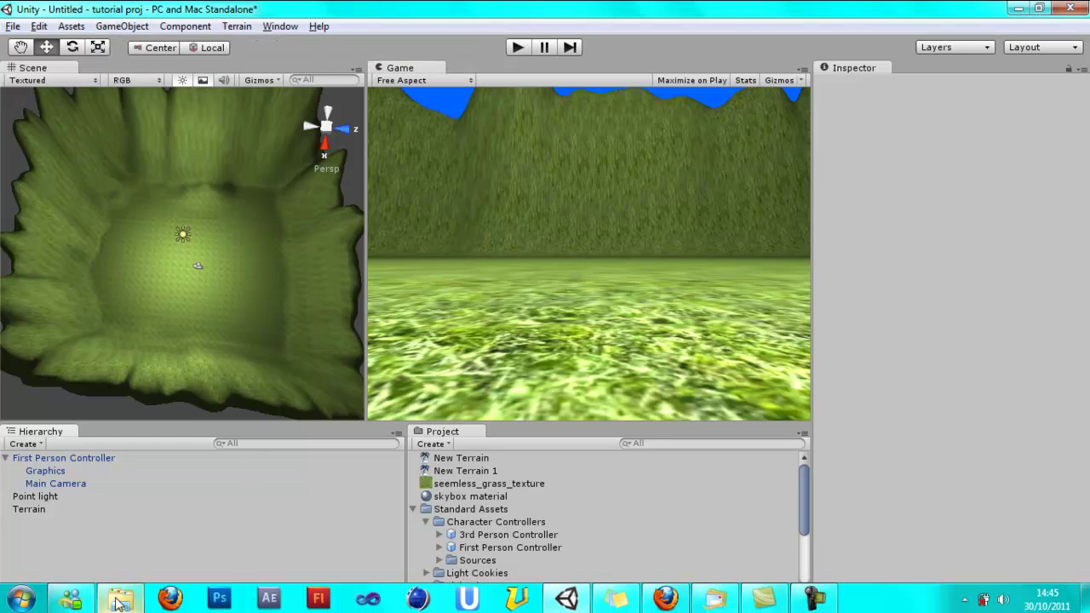
- Switch to Windows Explorer and copy the 87678_pulstar MP3 from the Music > Other folder on the F: drive
click(121, 605)
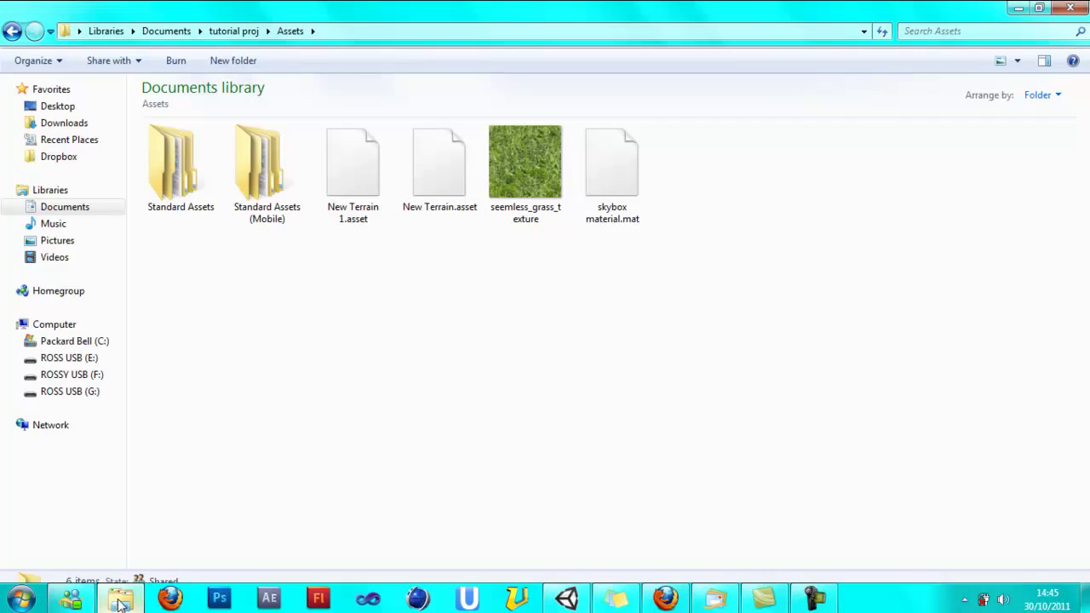
click(73, 376)
double_click(358, 104)
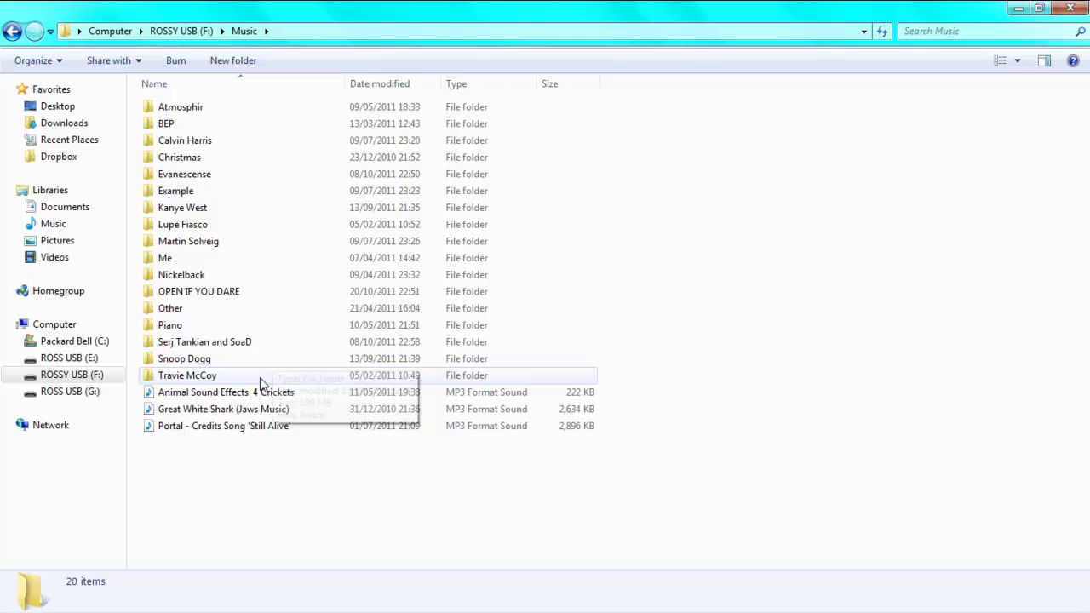
double_click(202, 309)
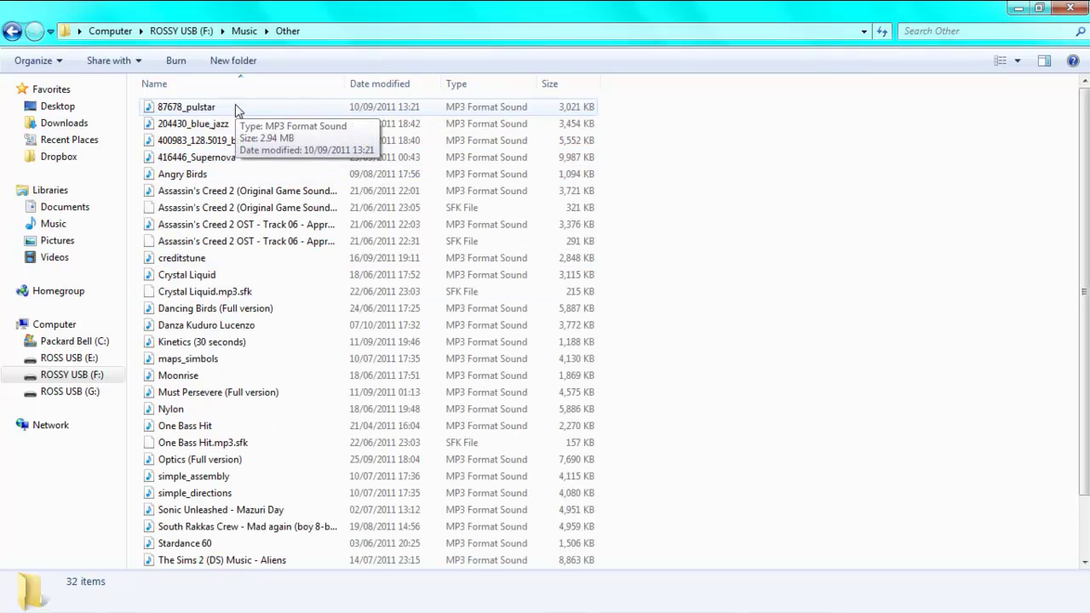
right_click(238, 111)
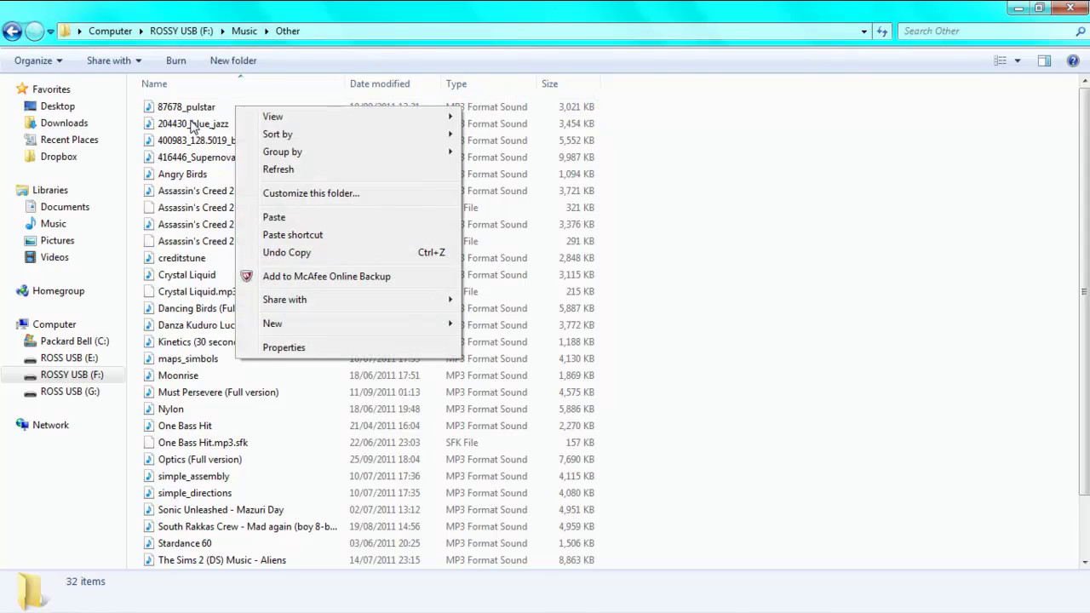
click(195, 108)
right_click(195, 111)
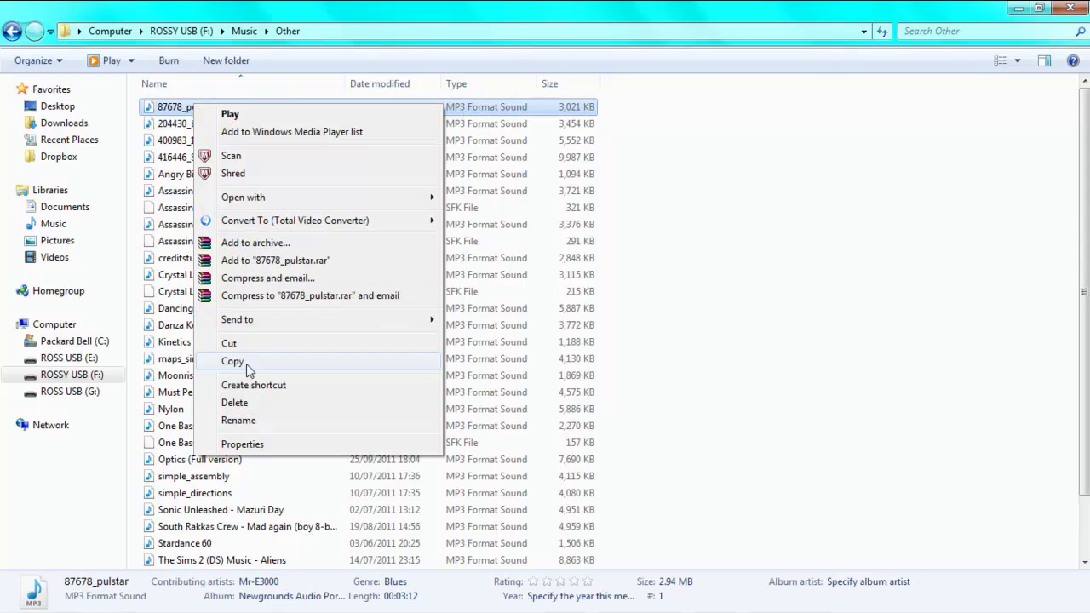
click(246, 364)
- Paste the copied MP3 into the Assets folder of tutorial proj in the Documents library
click(81, 213)
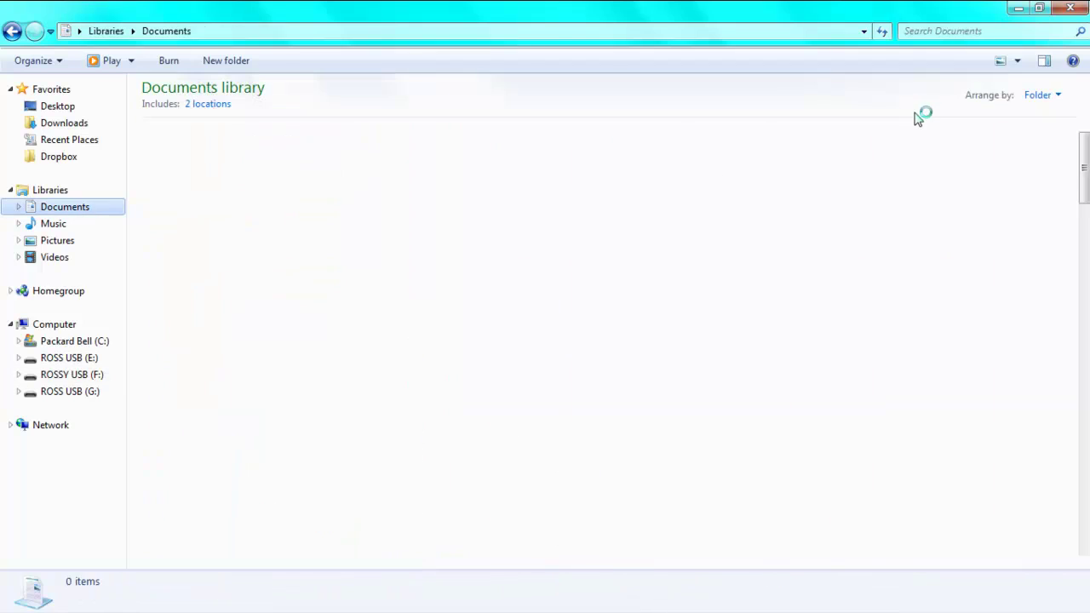
scroll(920, 170, down, 5)
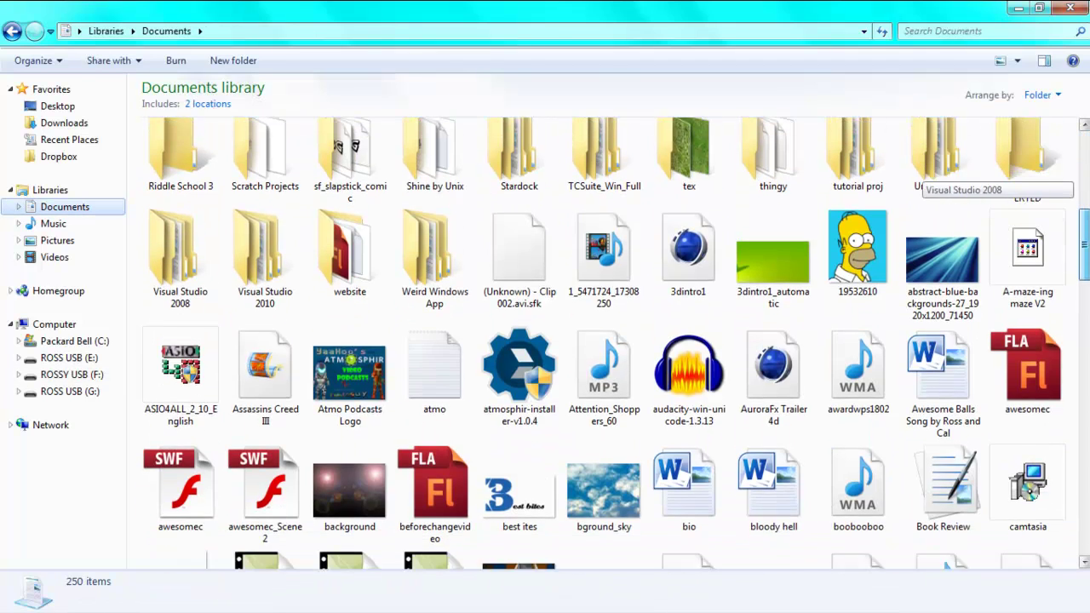
scroll(821, 269, up, 2)
double_click(851, 267)
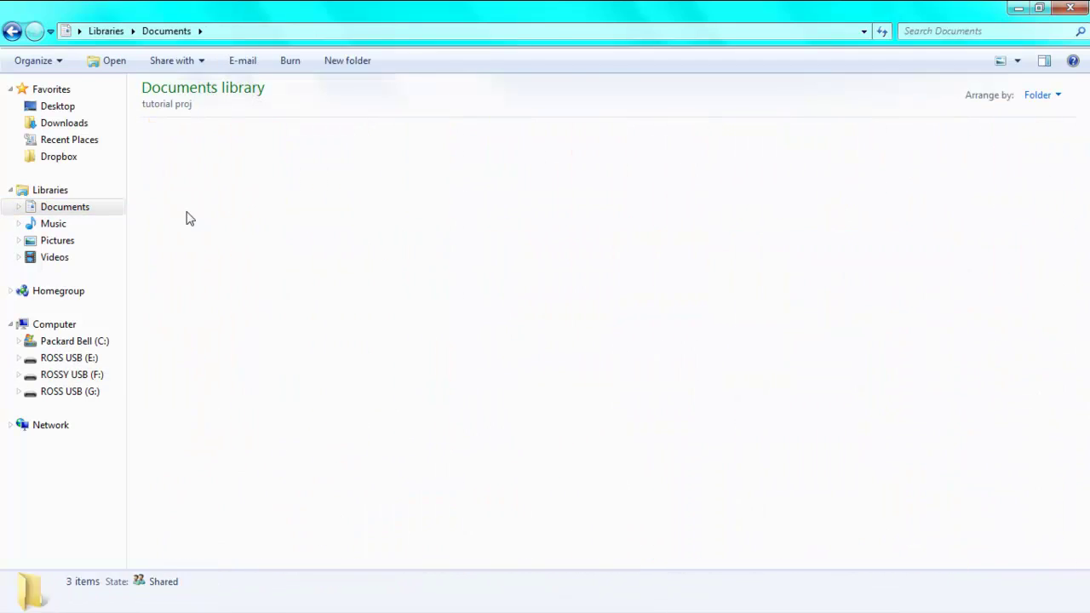
double_click(183, 170)
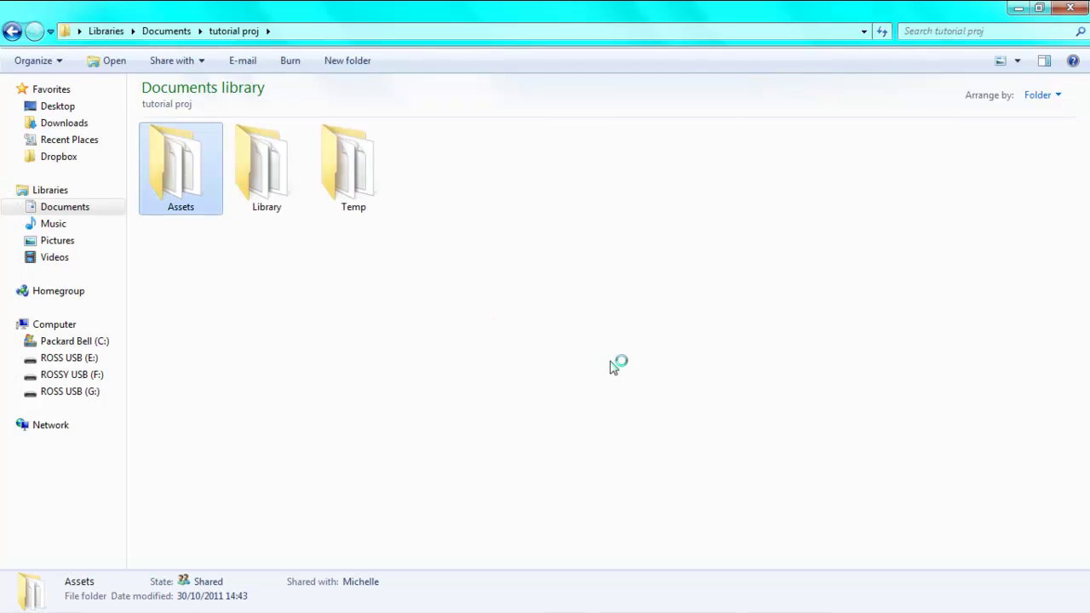
right_click(724, 428)
click(772, 308)
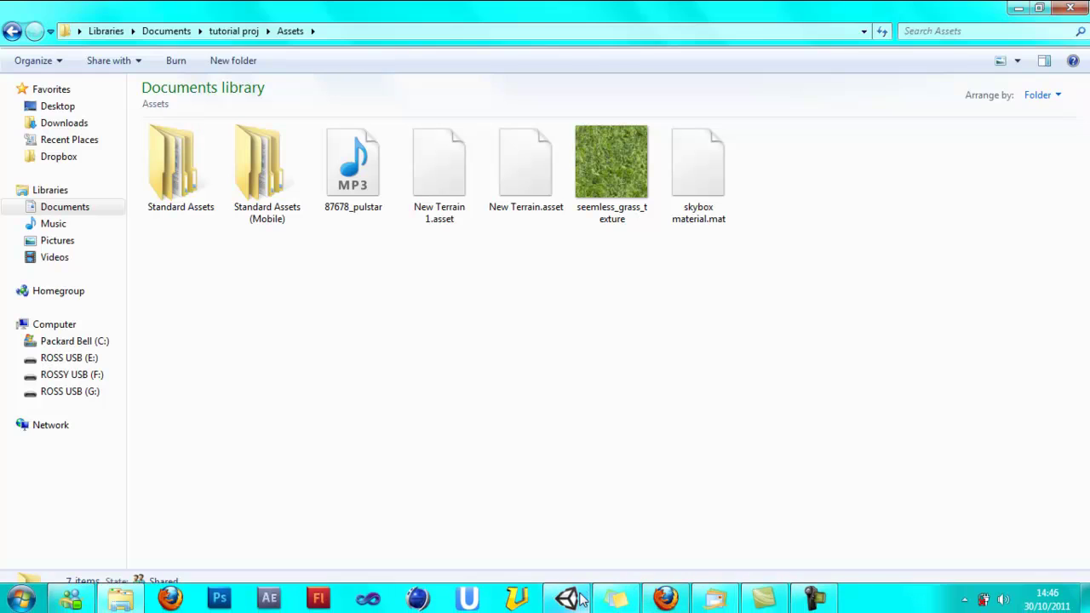
- Back in Unity, turn off 3D Sound for the 87678_pulstar audio clip, apply the import setting, and attach the clip to Terrain
click(580, 600)
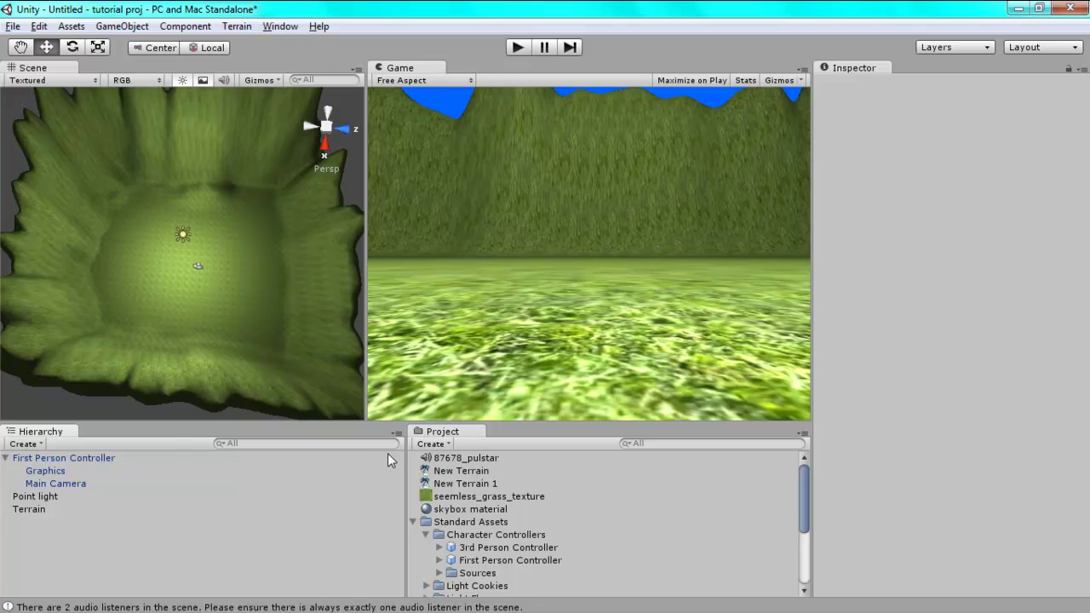
click(463, 459)
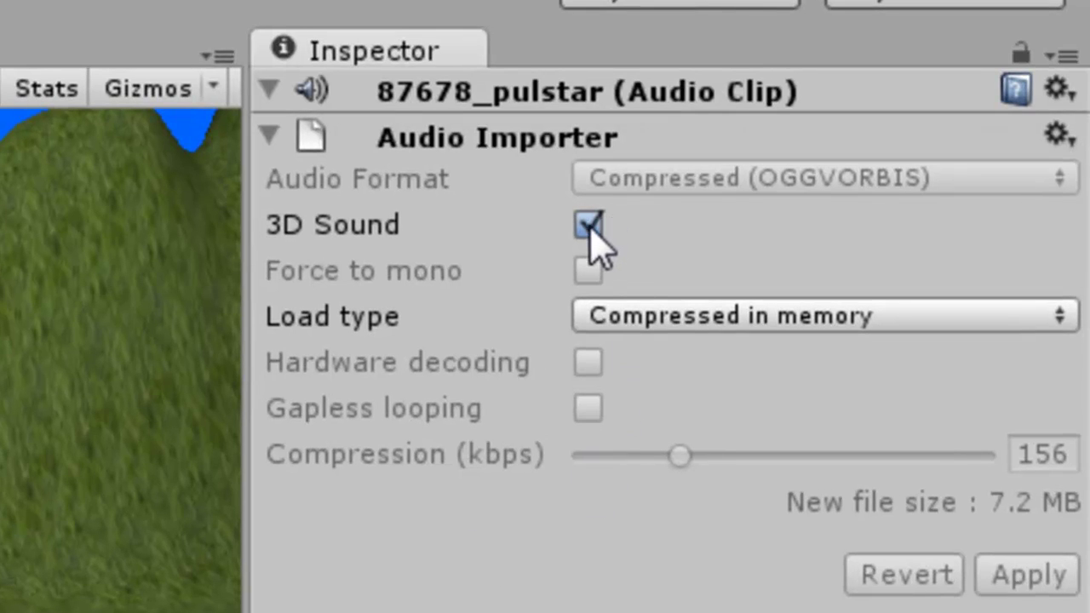
click(589, 225)
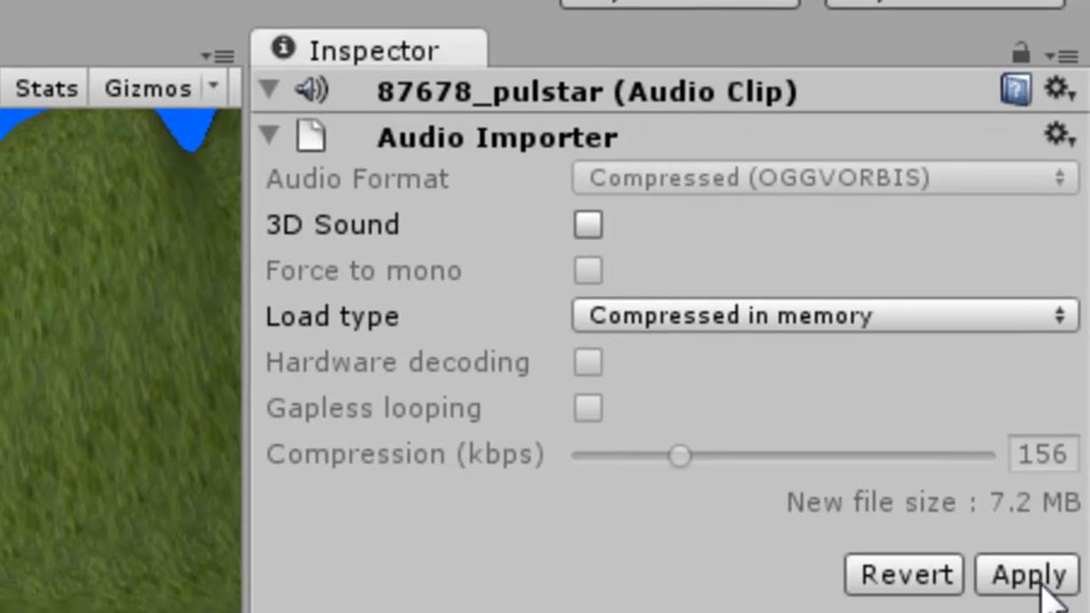
click(1029, 577)
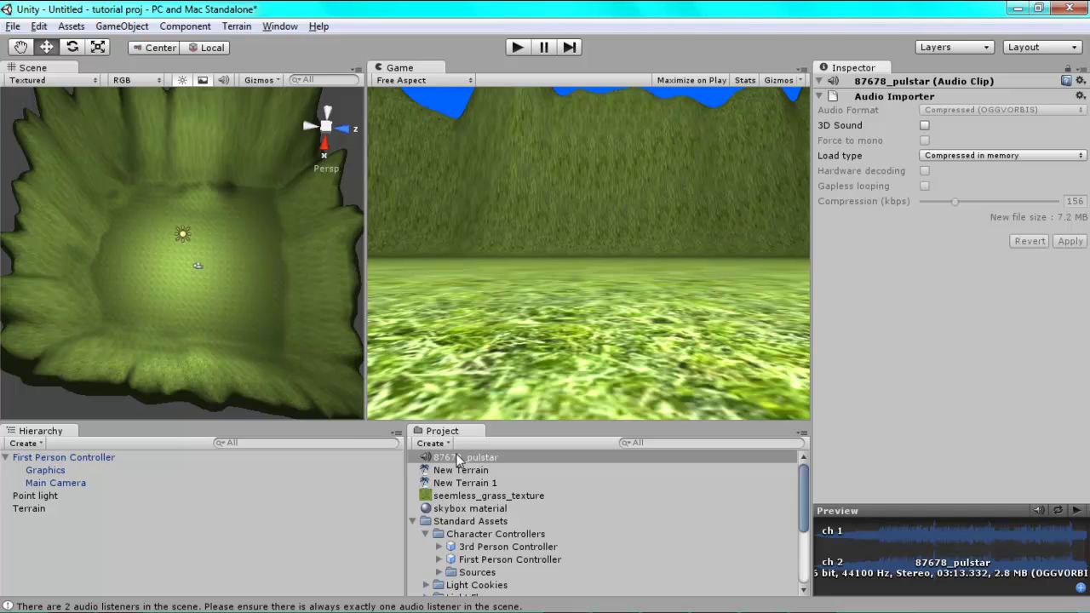
drag(461, 460, 288, 344)
drag(228, 315, 53, 507)
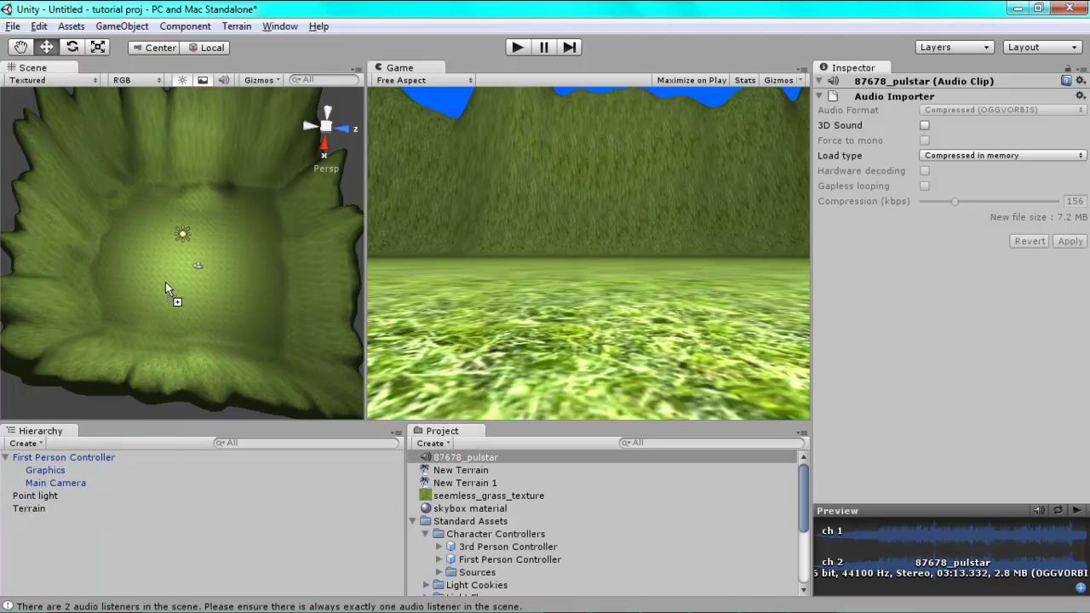
- Play-test the scene by walking forward around the terrain with the audio attached, and stop the game
click(519, 46)
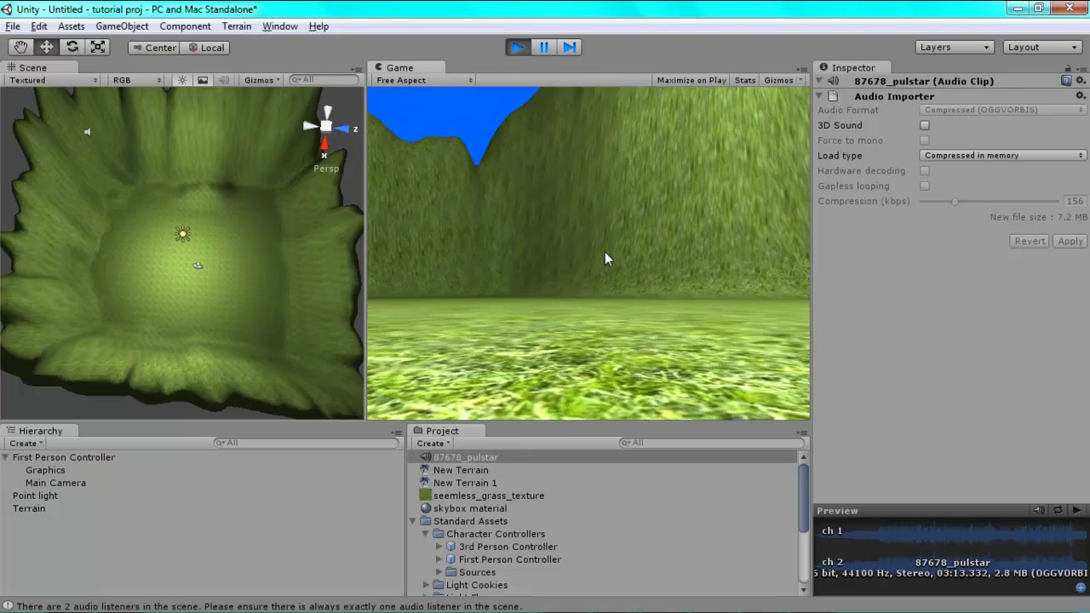
key(w)
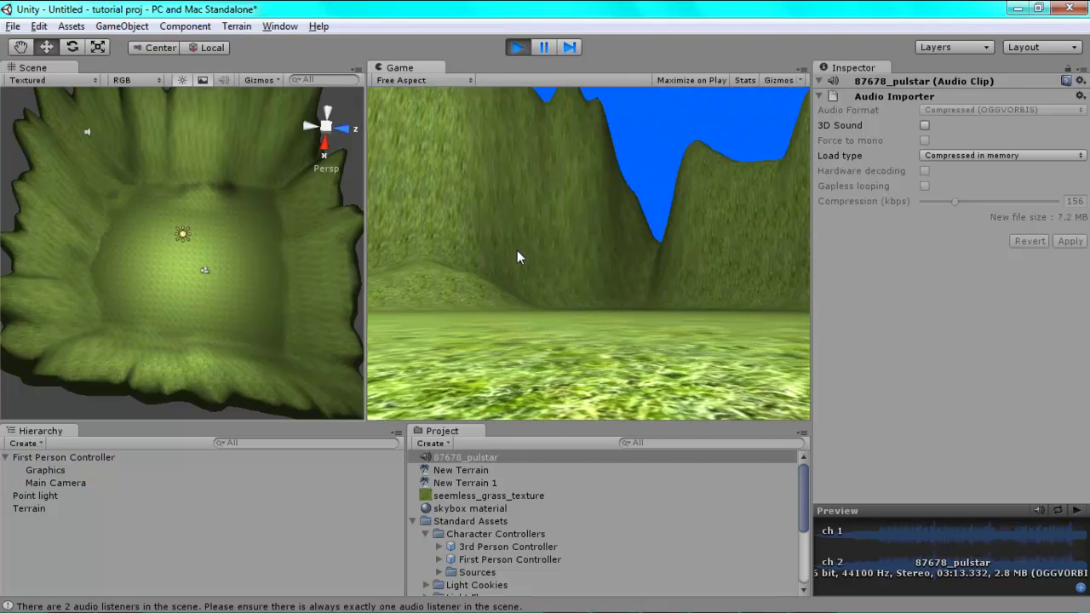
key(w)
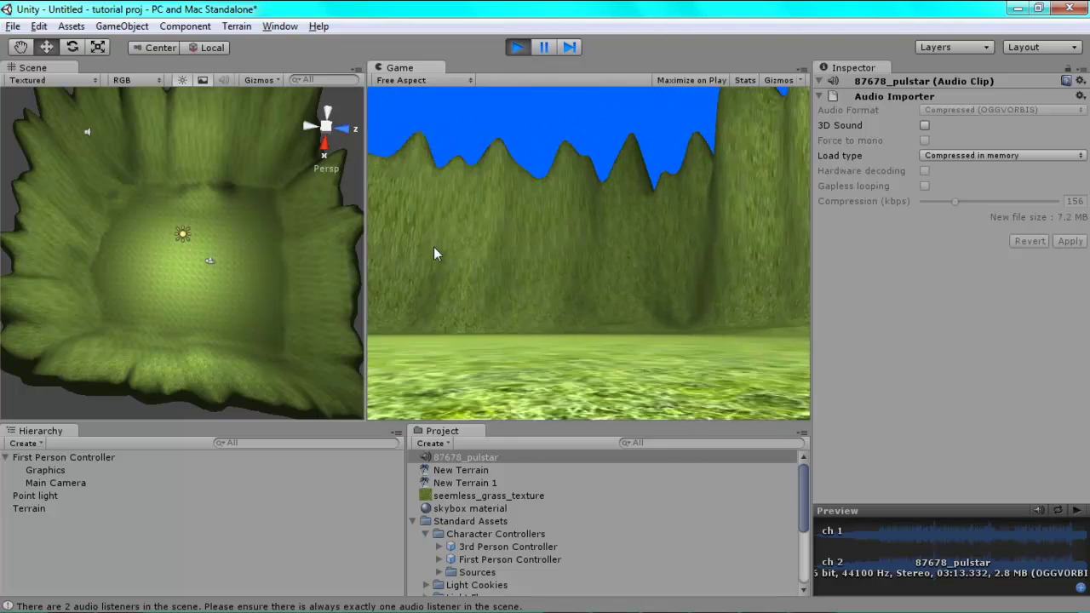
key(w)
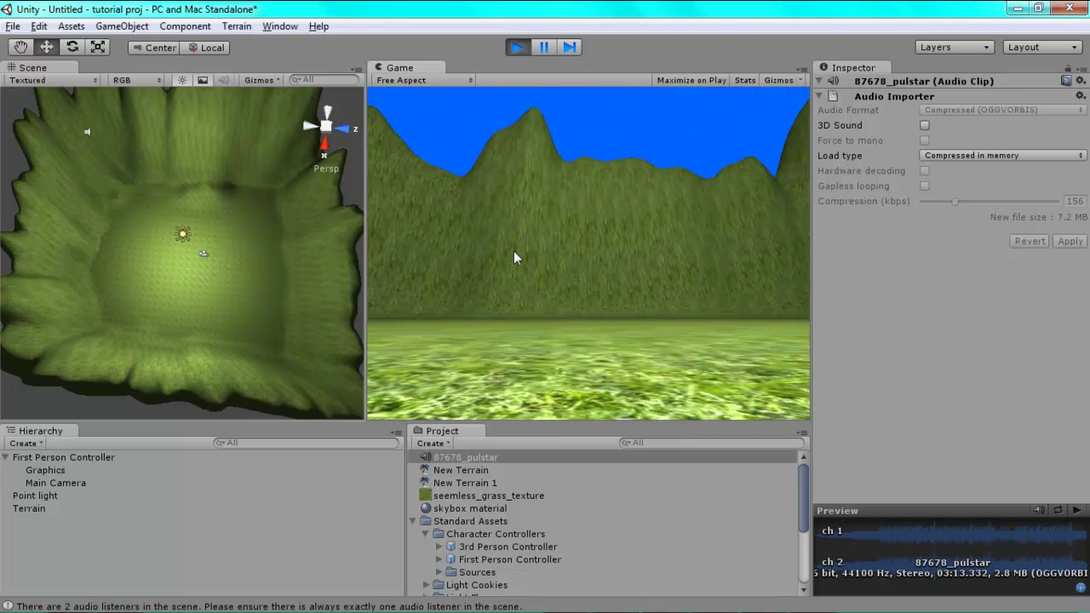
click(517, 47)
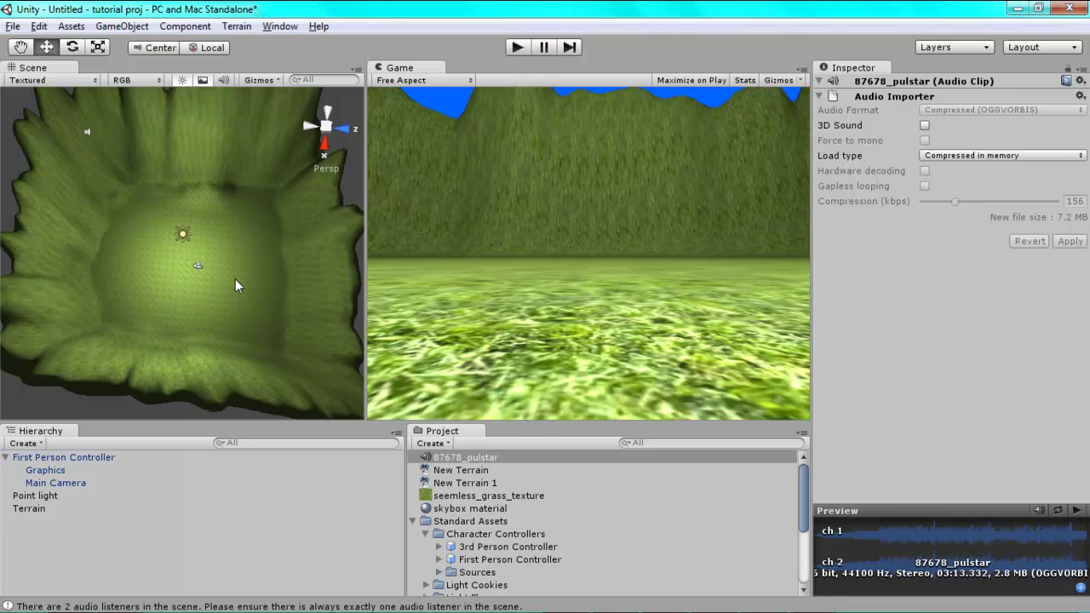
scroll(237, 267, up, 3)
scroll(234, 251, up, 2)
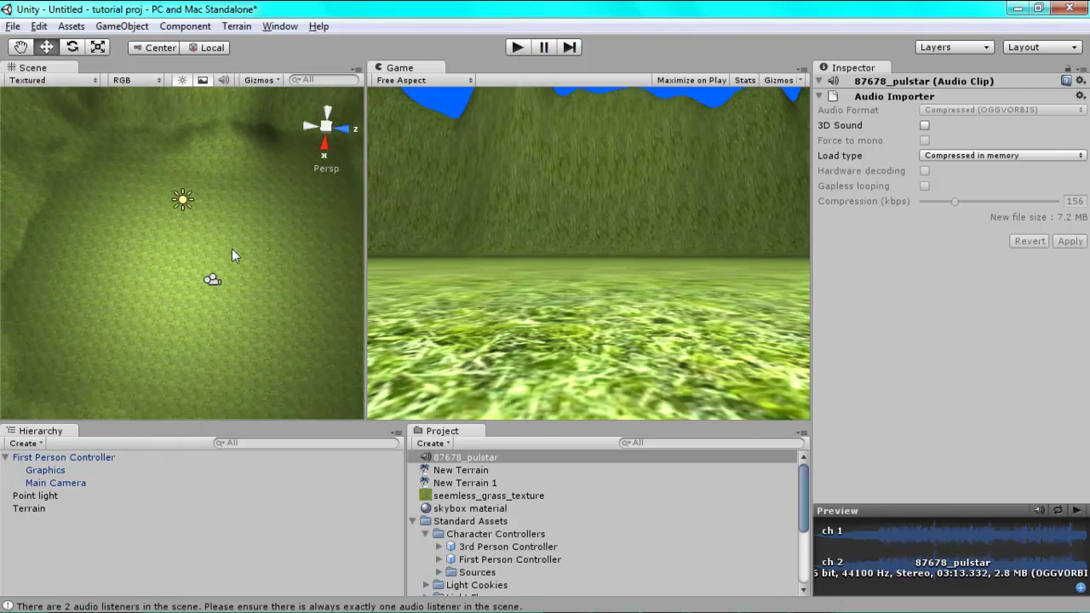
scroll(231, 247, down, 3)
scroll(230, 247, up, 3)
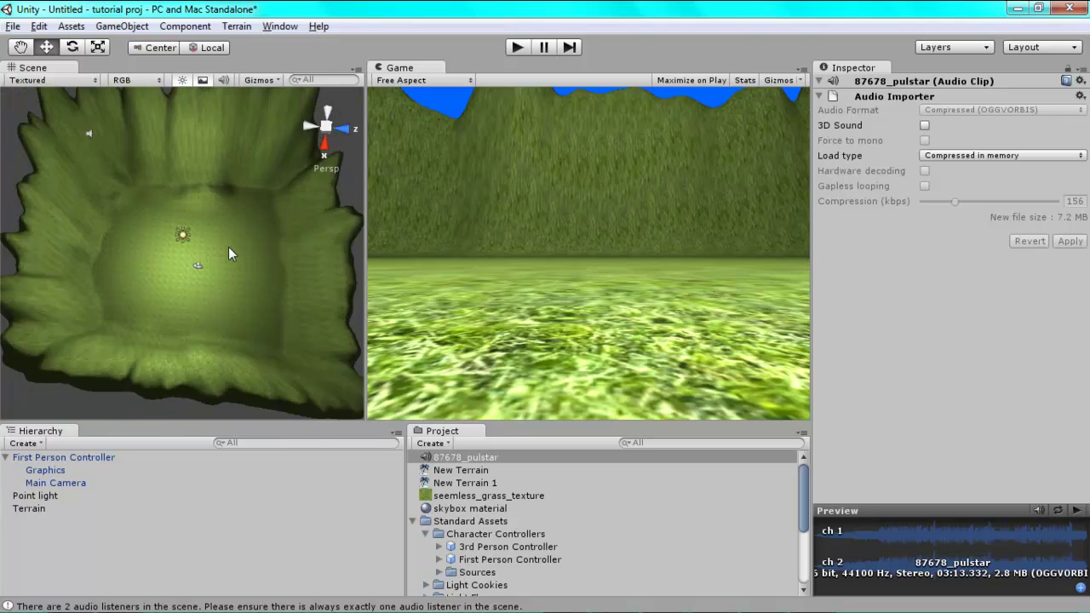
scroll(228, 247, up, 2)
scroll(229, 247, down, 2)
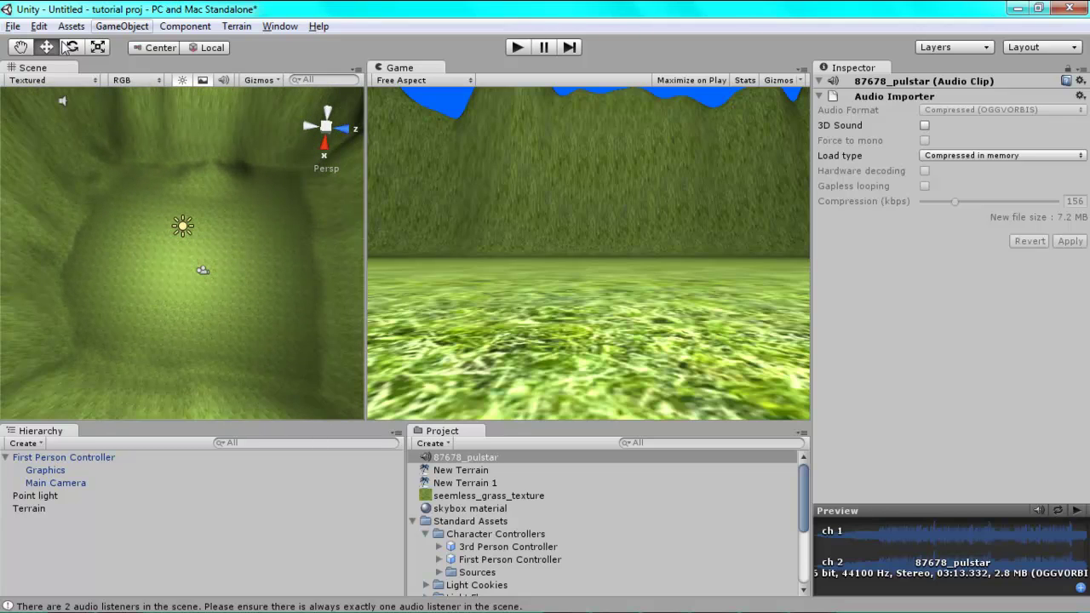
click(237, 26)
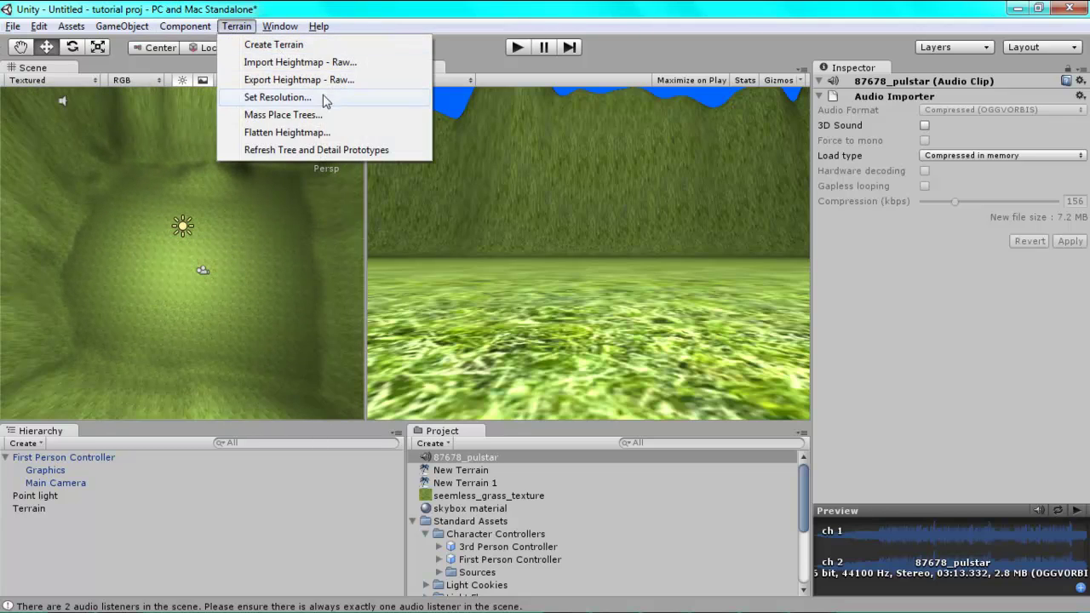
click(304, 237)
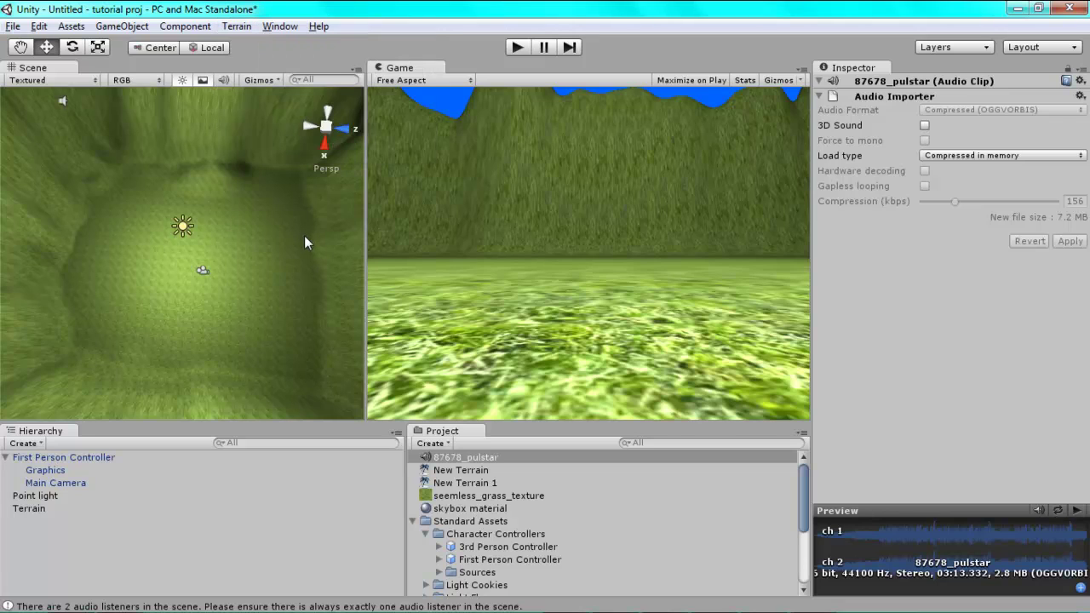